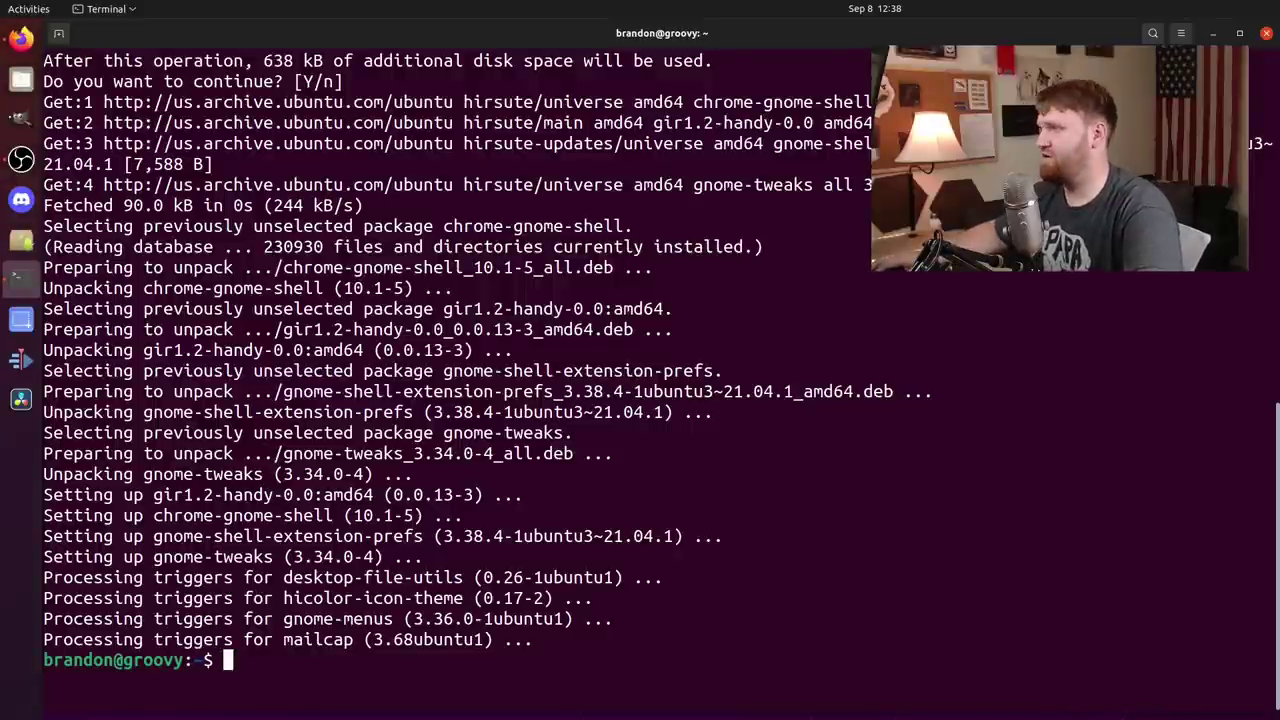
Close the terminal, switch to Firefox with the Nordic theme page, and reposition and widen its window
left_click_drag(876, 42, 931, 115)
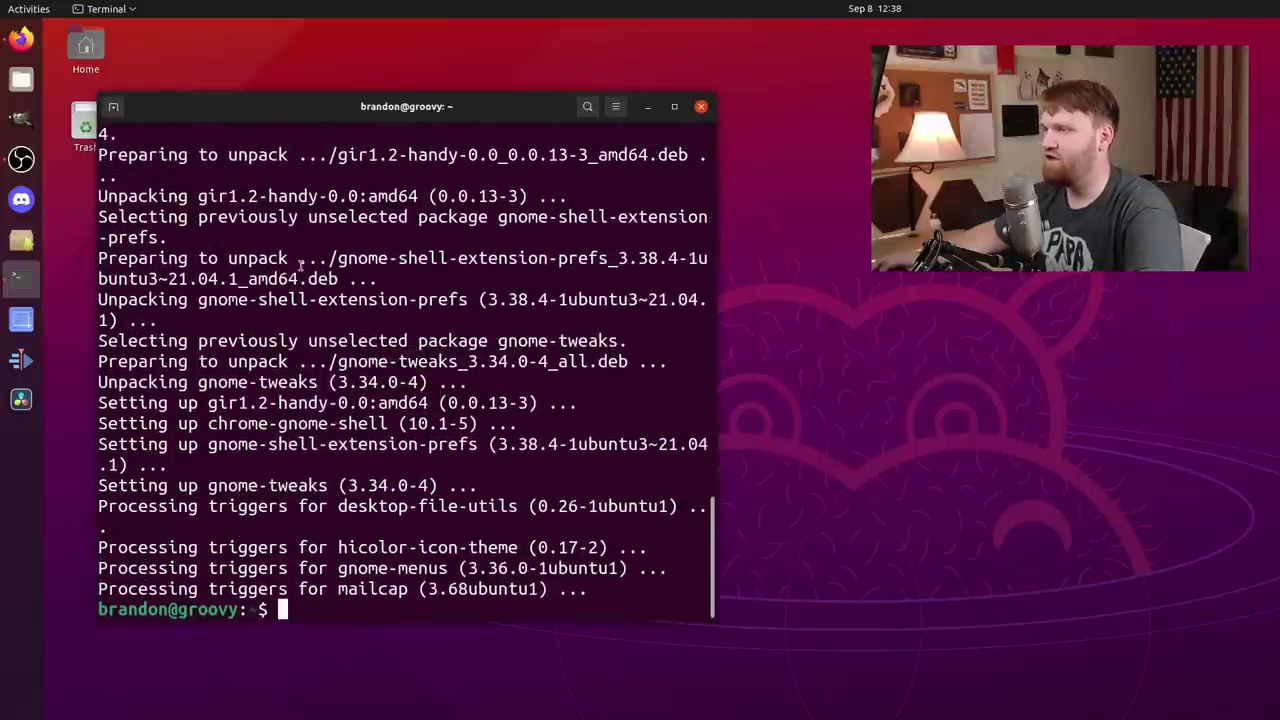
left_click(701, 106)
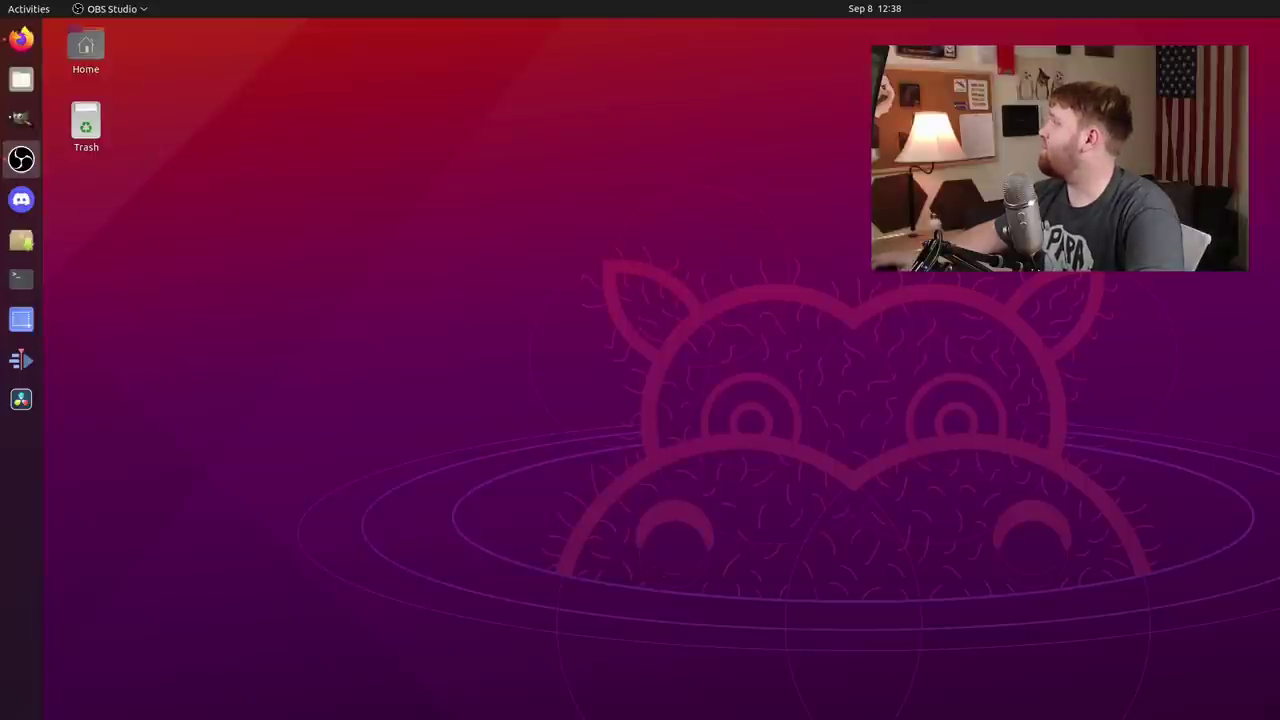
left_click(21, 38)
left_click_drag(935, 216, 535, 20)
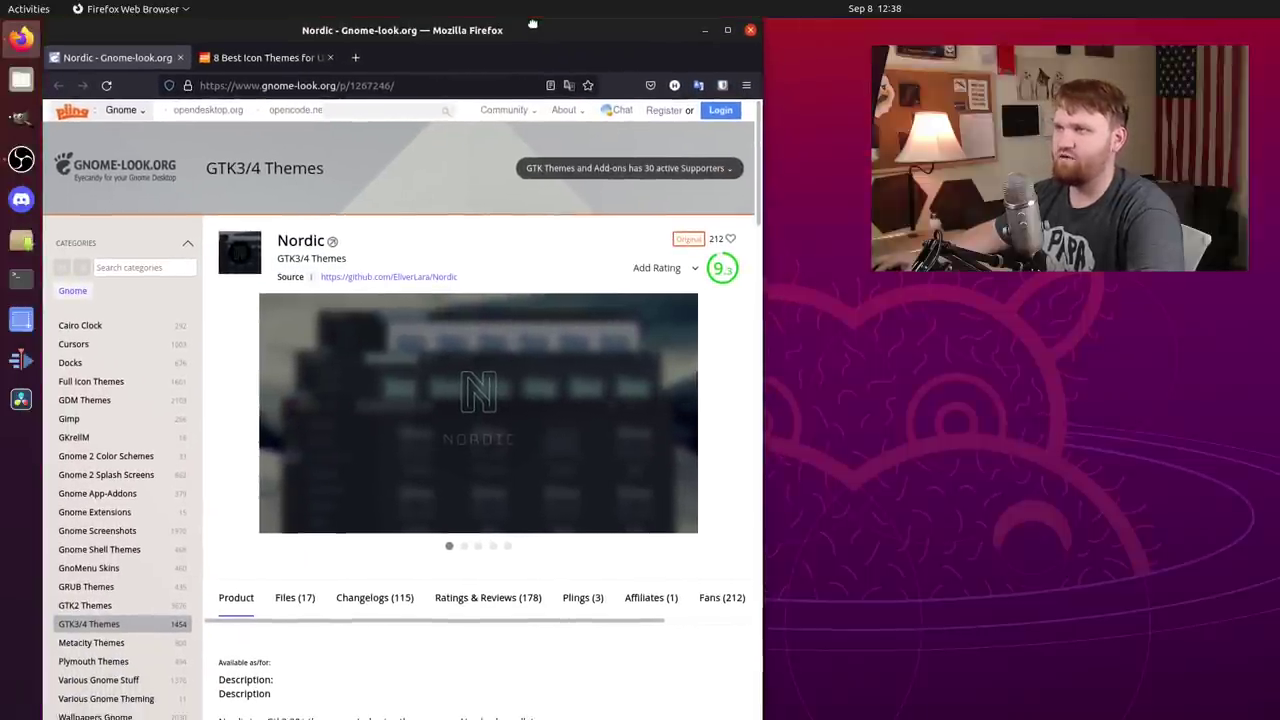
left_click_drag(762, 400, 894, 400)
Read the Nordic theme's installation instructions, highlighting the line about extracting the zip file to the themes directory
scroll(400, 500, "down", 5)
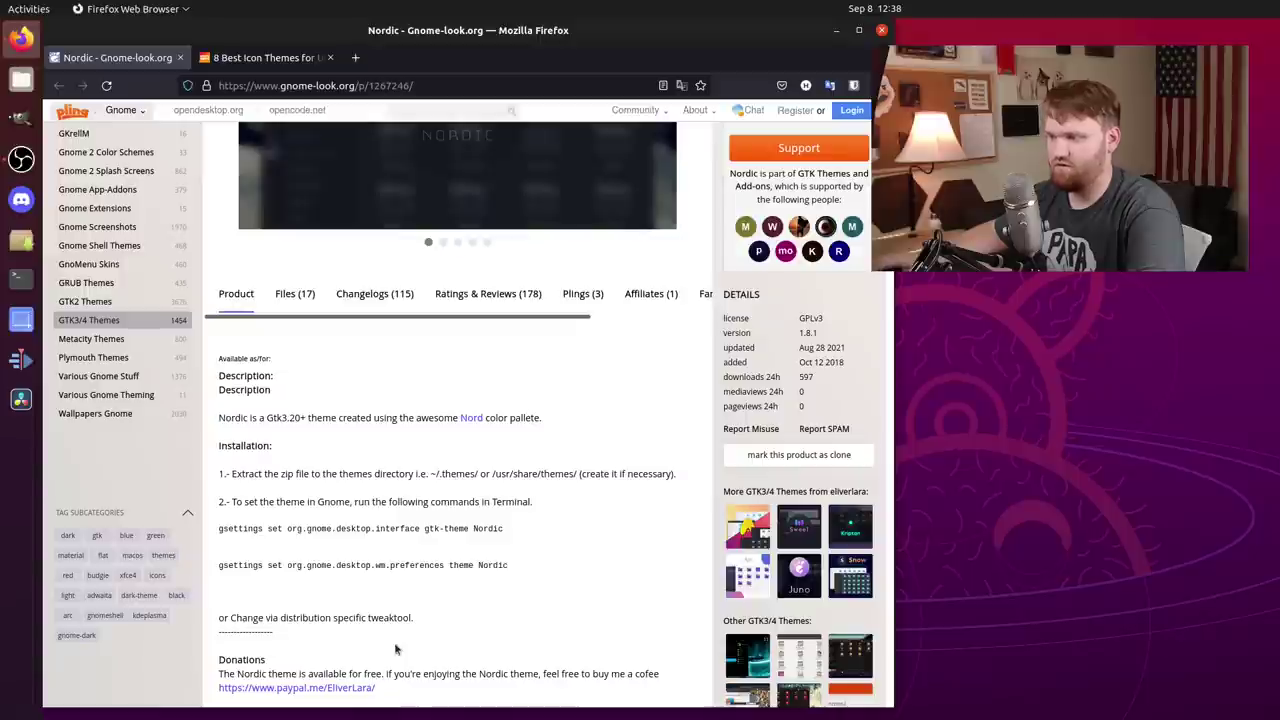
scroll(445, 388, "up", 1)
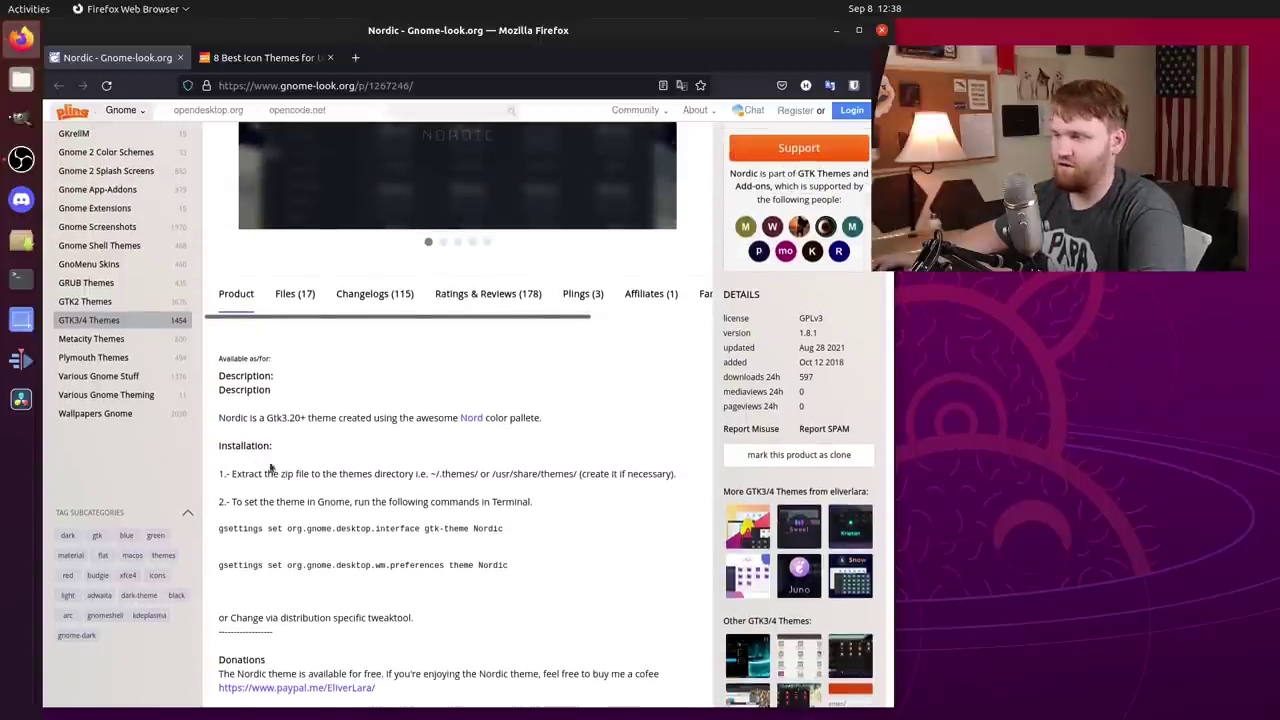
left_click_drag(231, 471, 611, 474)
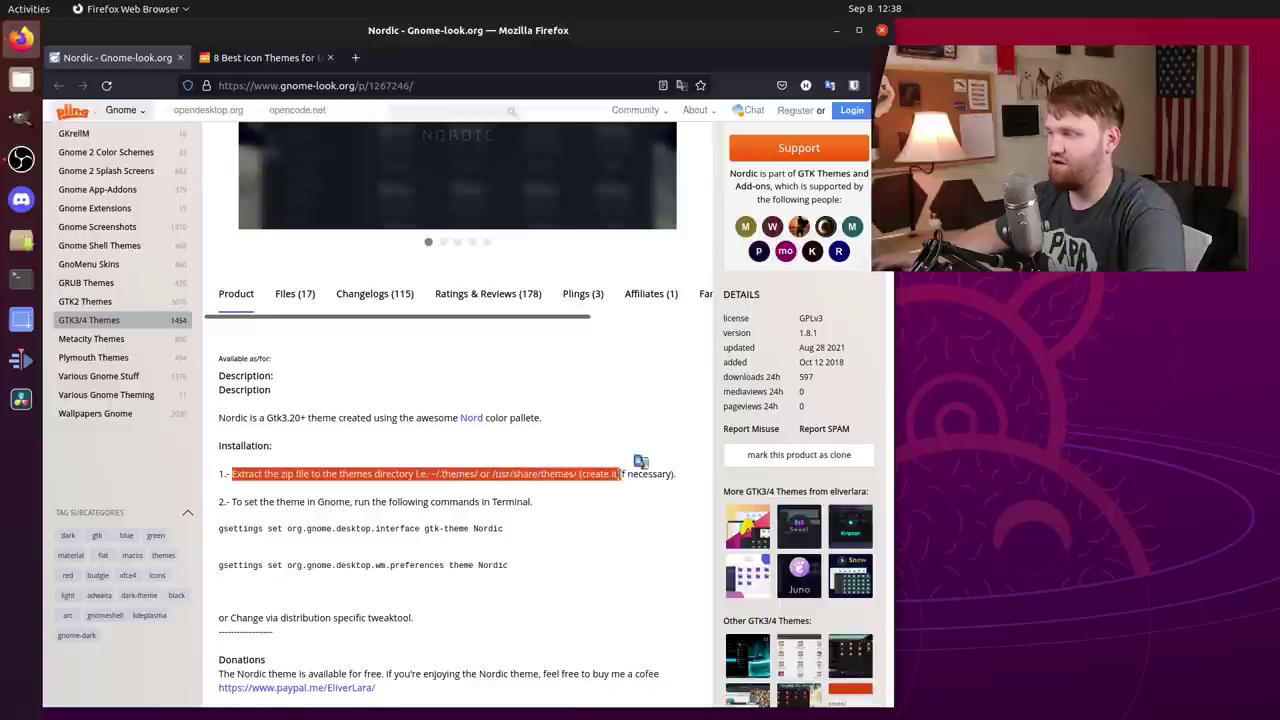
left_click(374, 403)
Open the Home folder in Files and delete the three unneeded files there
left_click(21, 79)
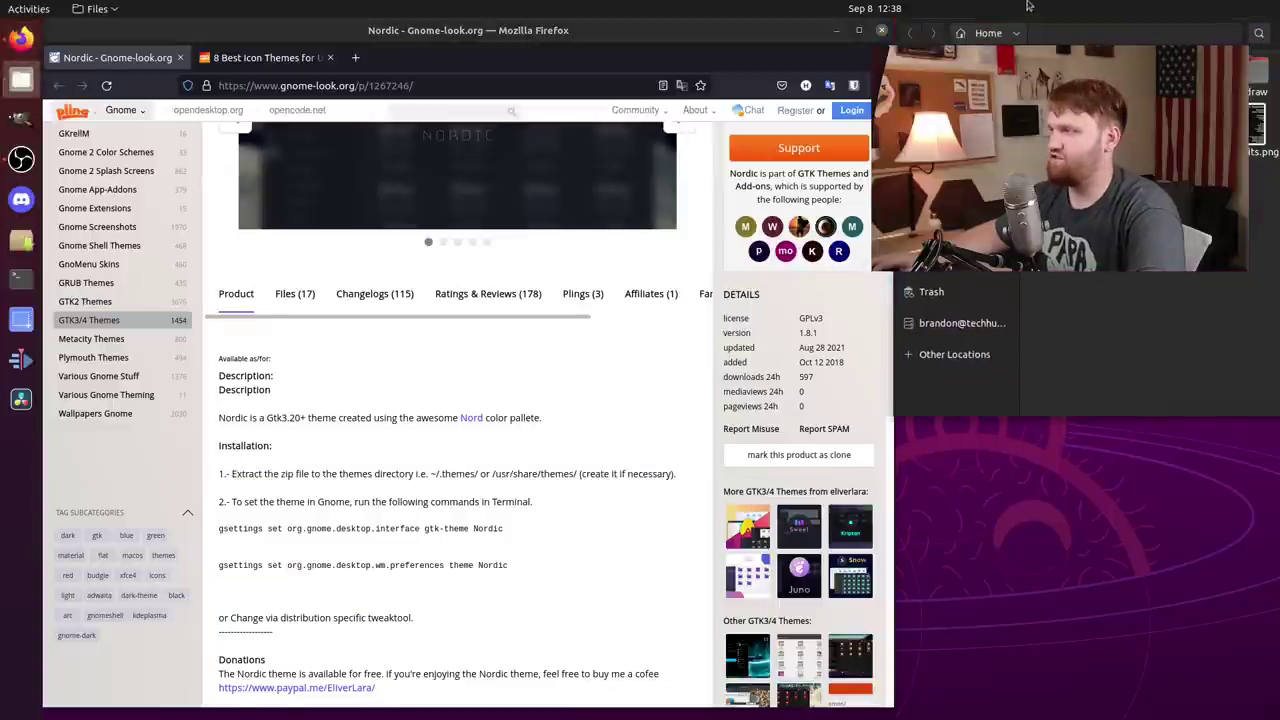
left_click_drag(1060, 33, 288, 283)
left_click_drag(692, 440, 532, 383)
key("Delete")
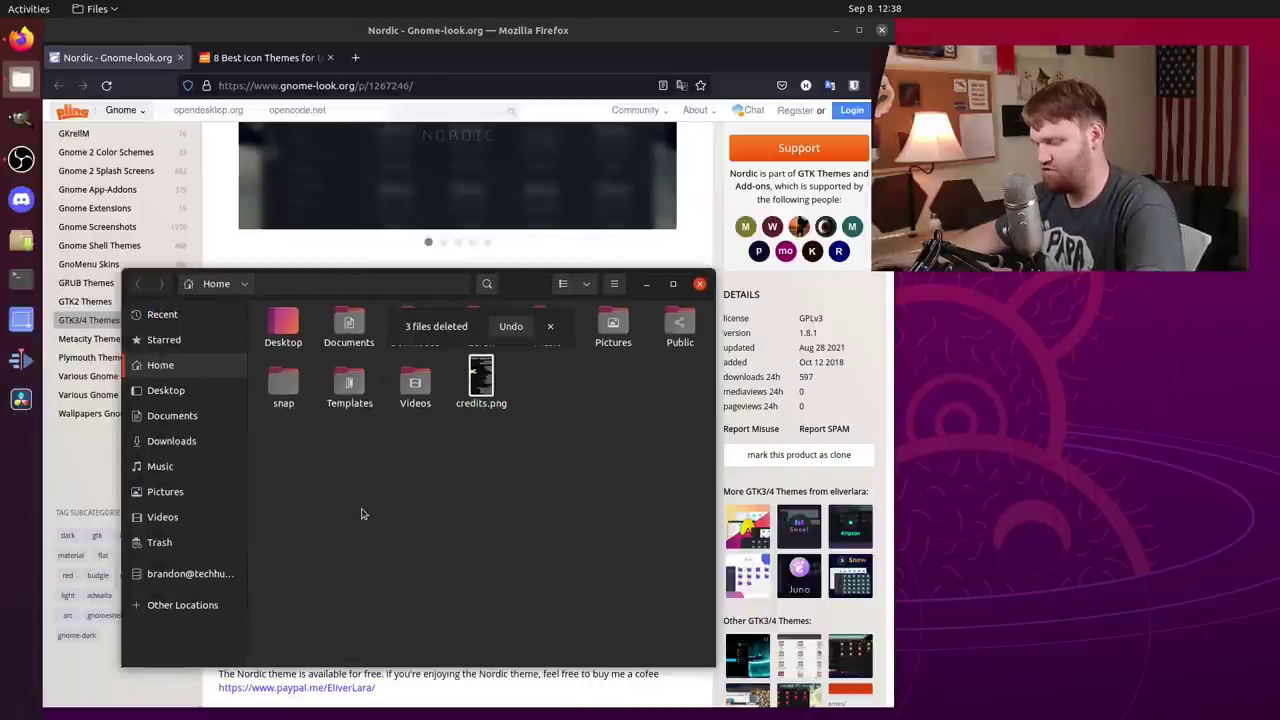
Show hidden files in the Home folder and create a new folder named .themes
key("ctrl+h")
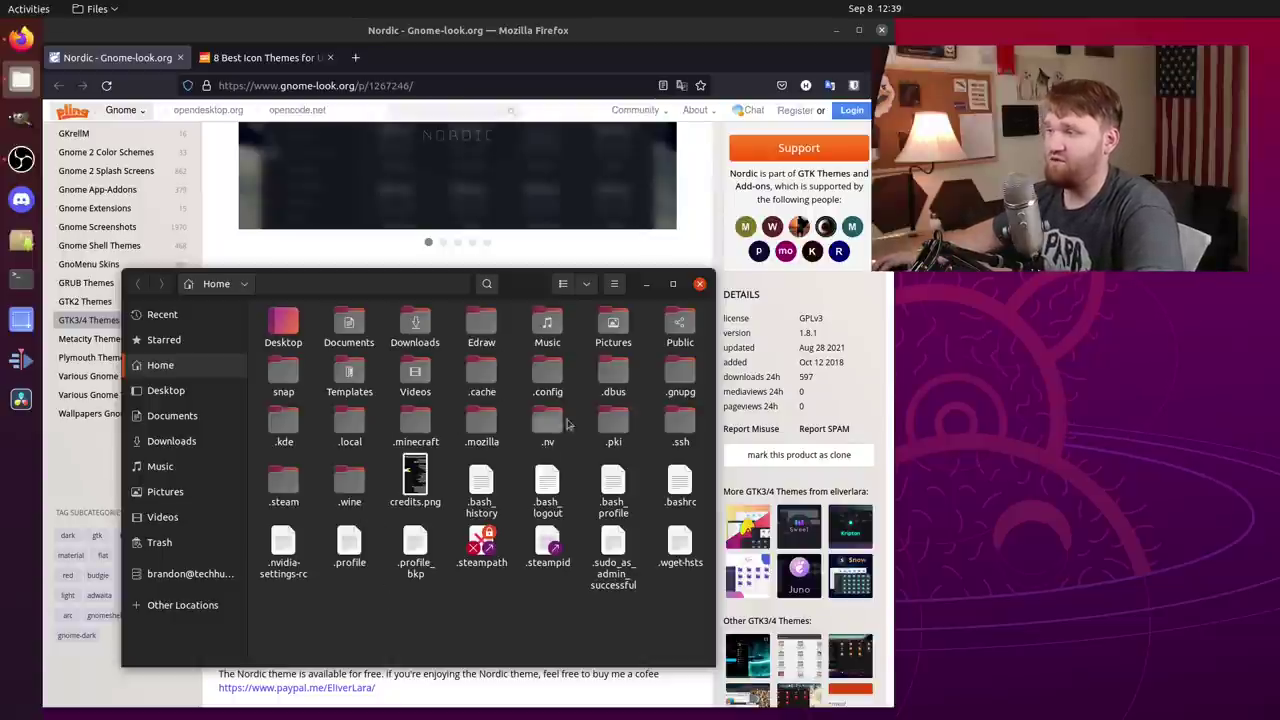
right_click(447, 633)
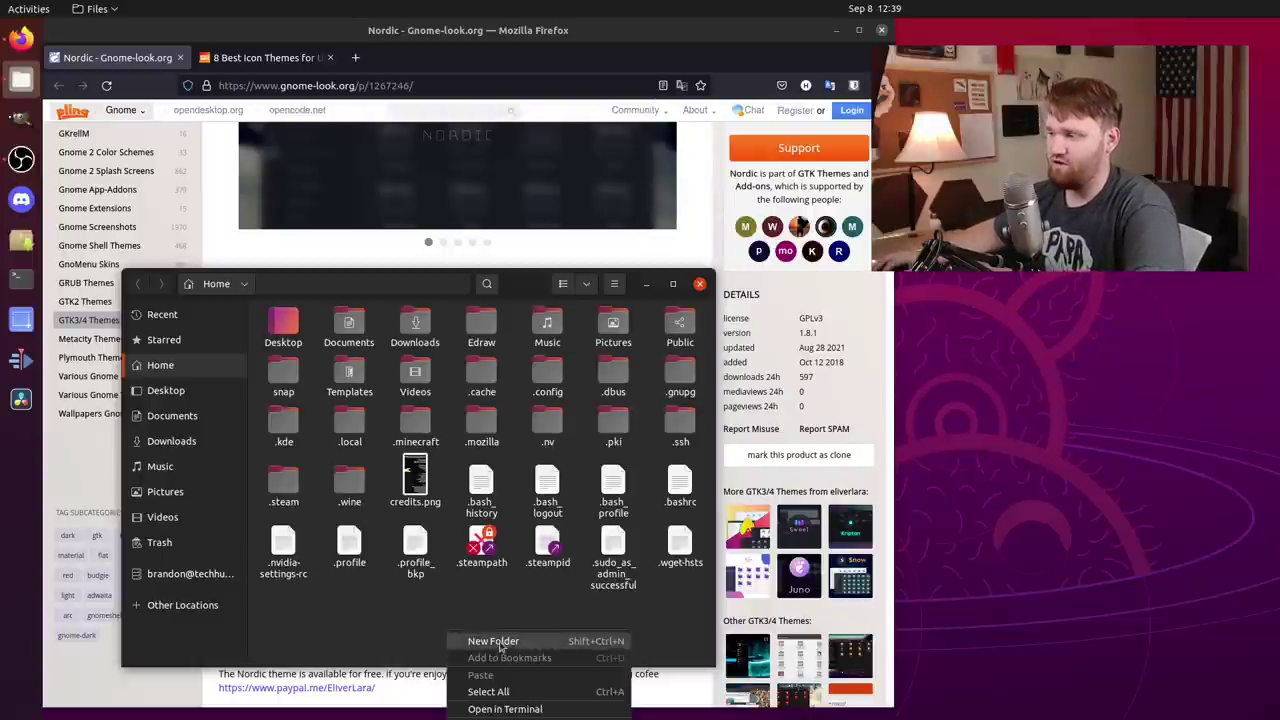
left_click(493, 641)
type(".th")
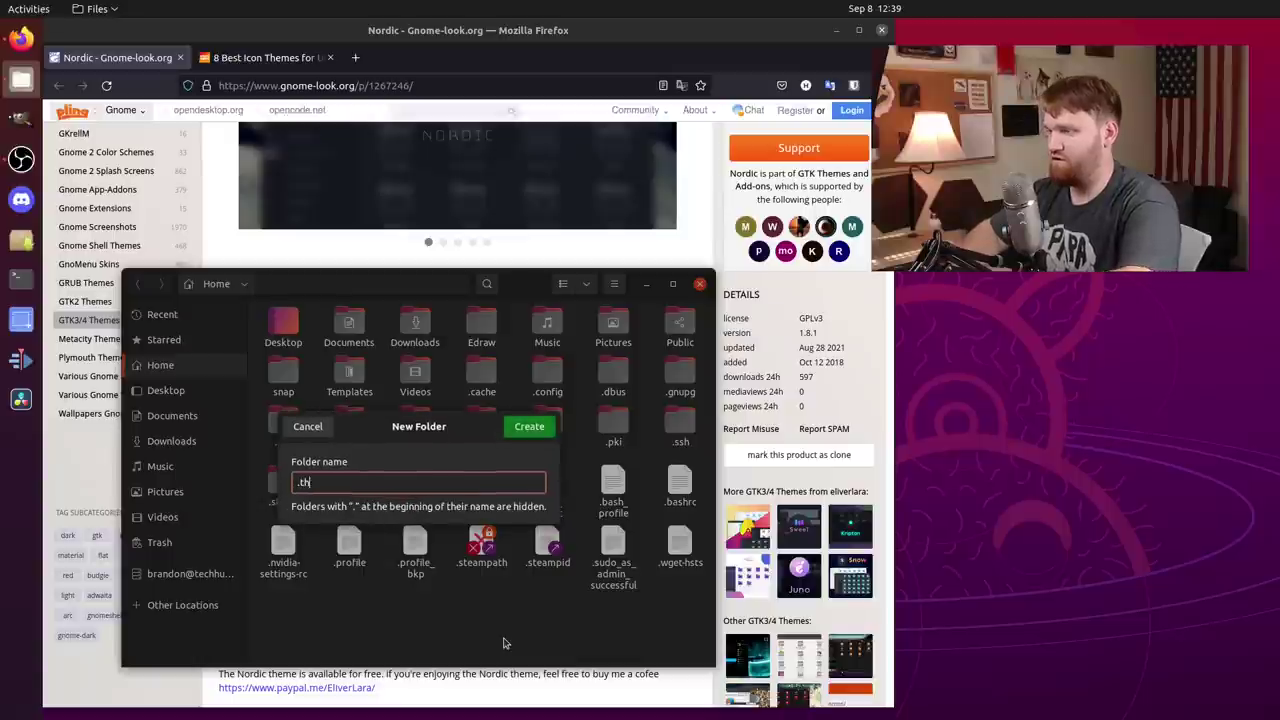
type("emes")
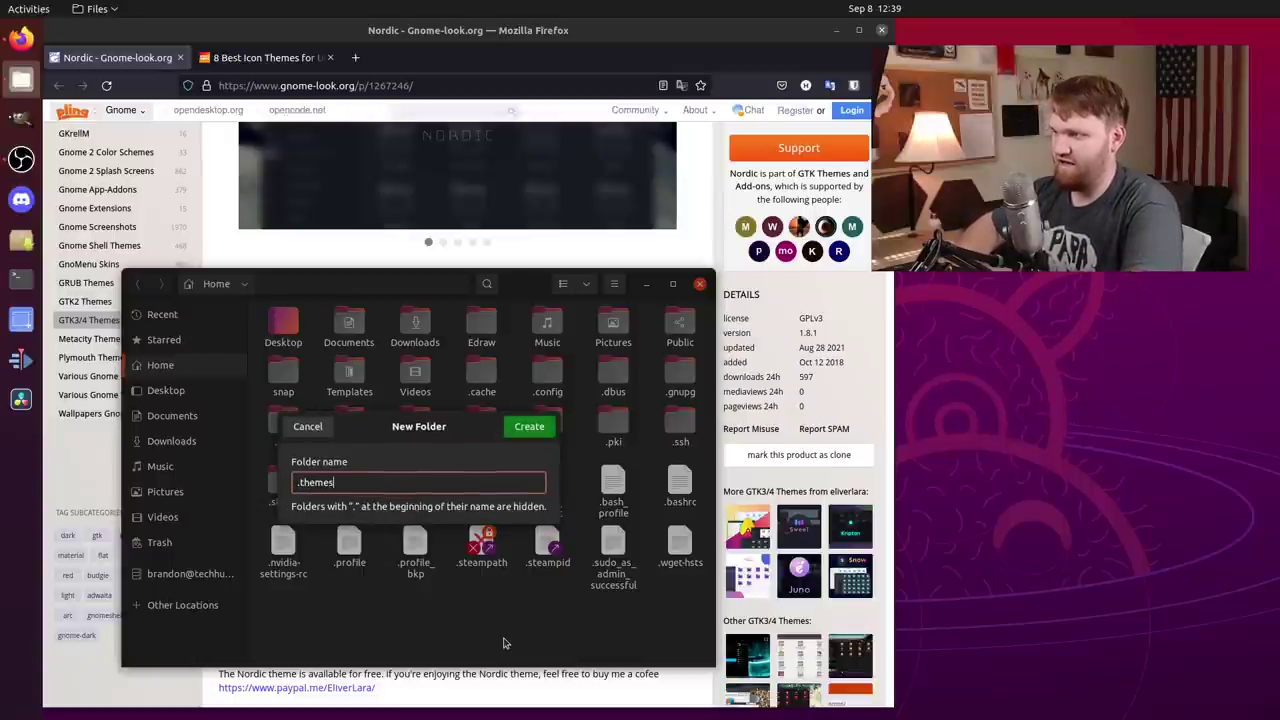
key("Return")
Return to the Nordic page in Firefox and choose the Nordic-Polar-v40 archive for download
left_click_drag(516, 287, 490, 462)
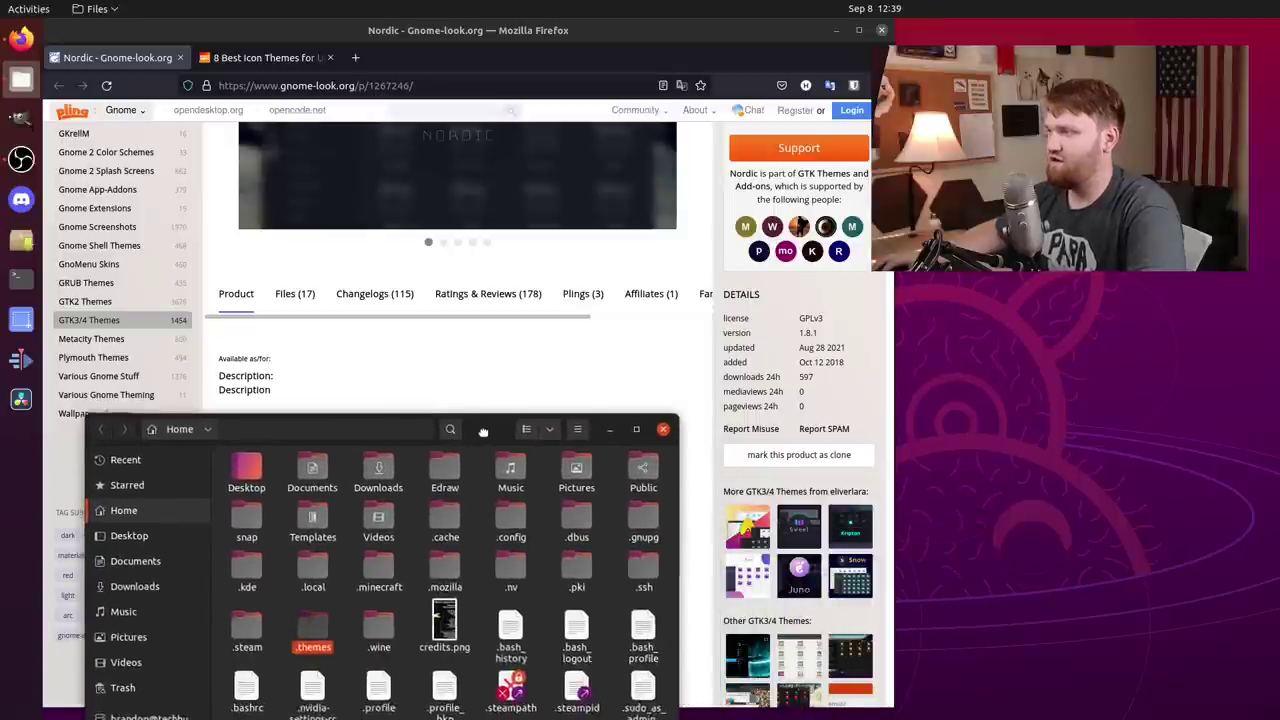
left_click(634, 366)
scroll(634, 366, "up", 3)
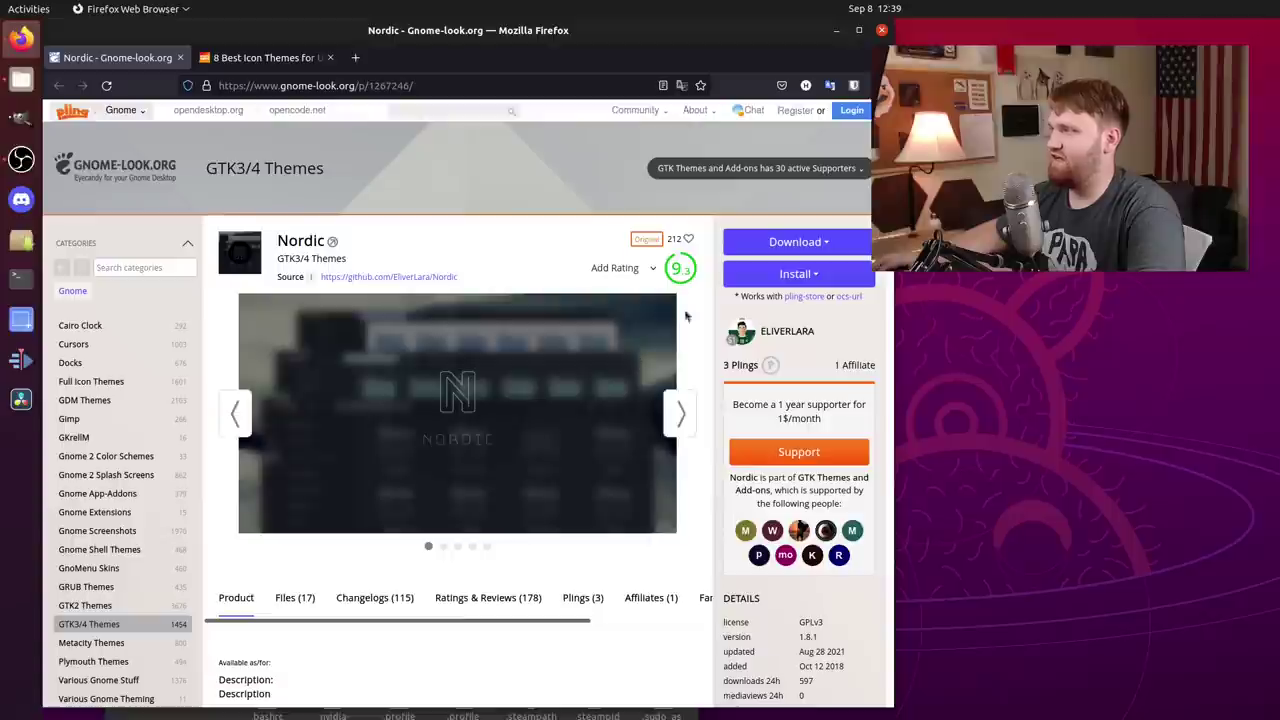
left_click(815, 242)
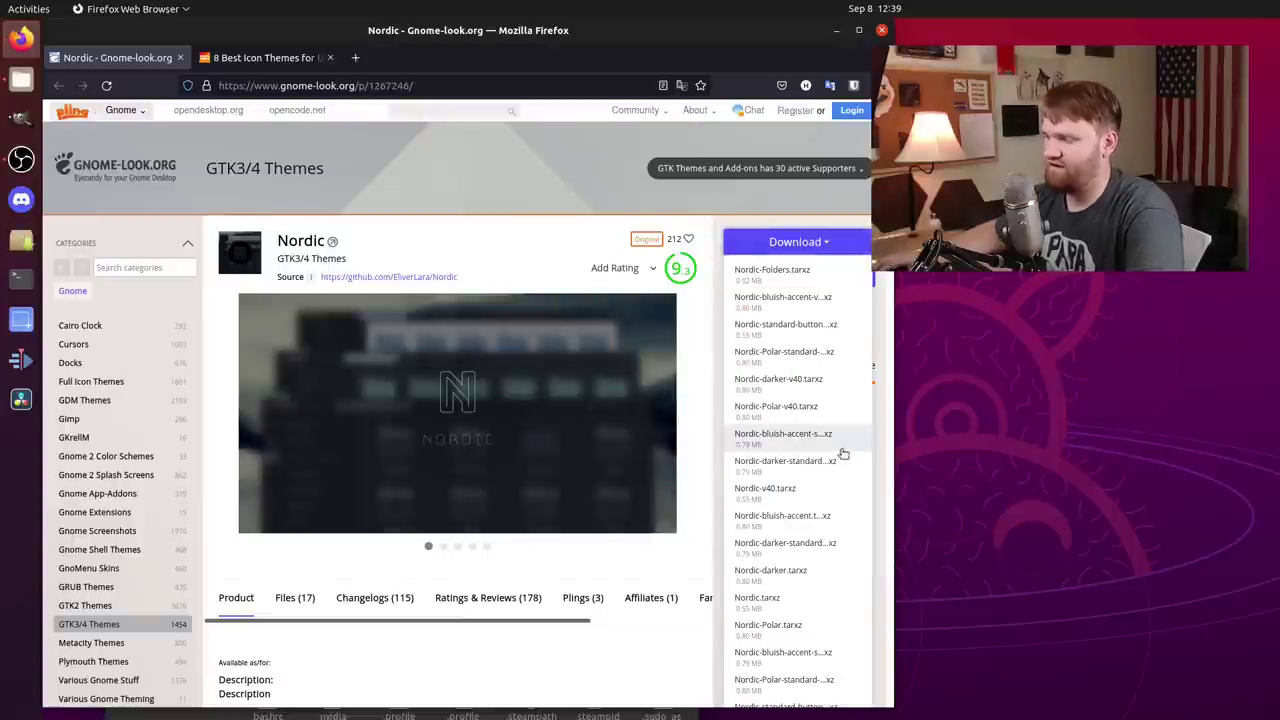
scroll(841, 450, "down", 2)
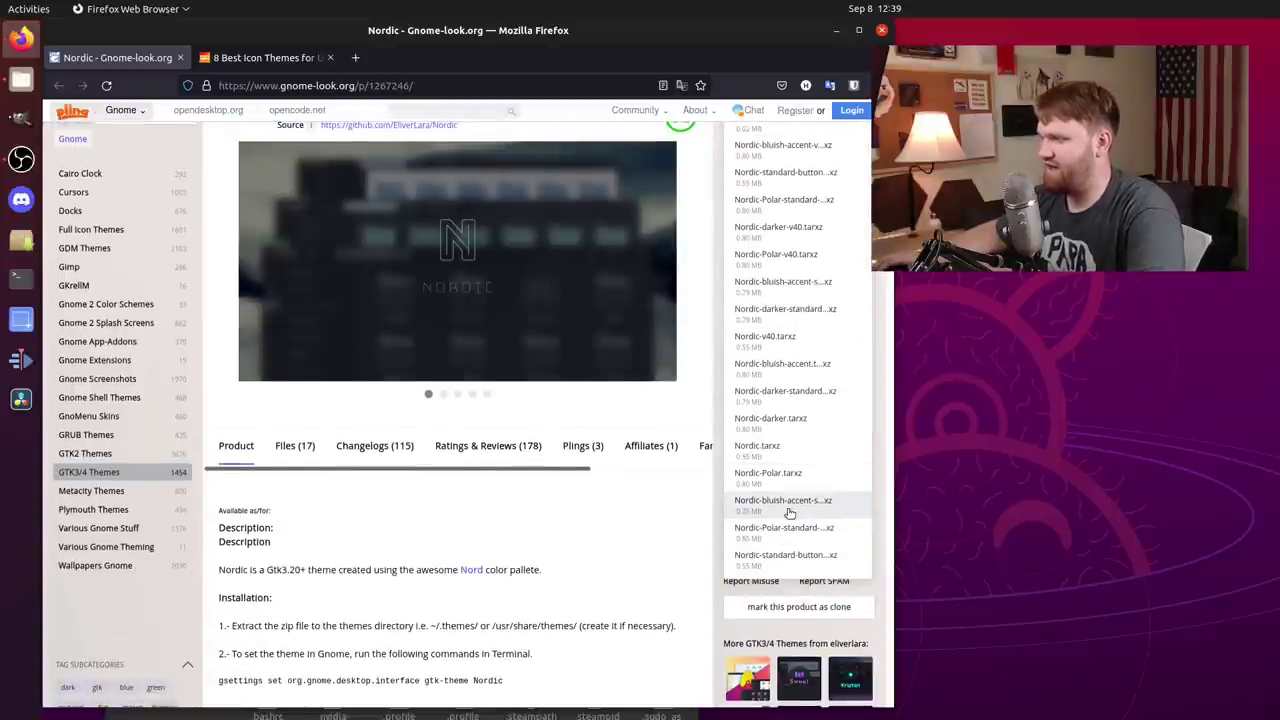
scroll(789, 512, "up", 2)
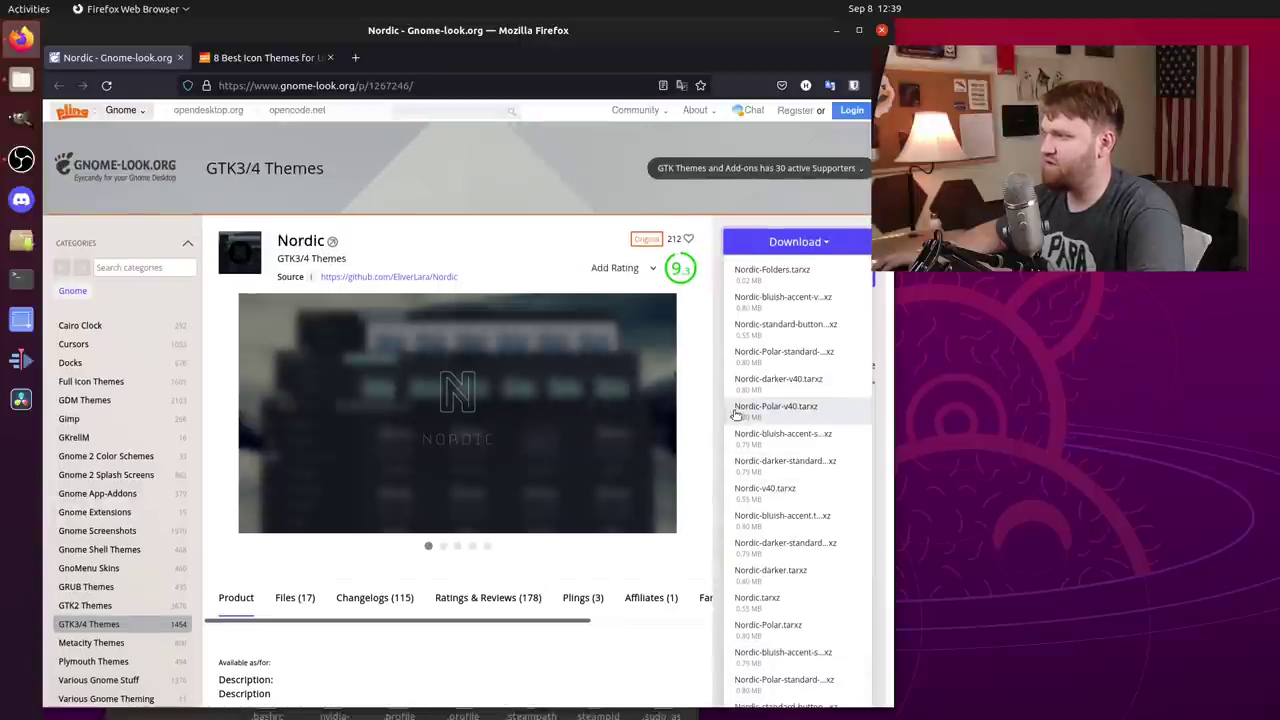
left_click(812, 408)
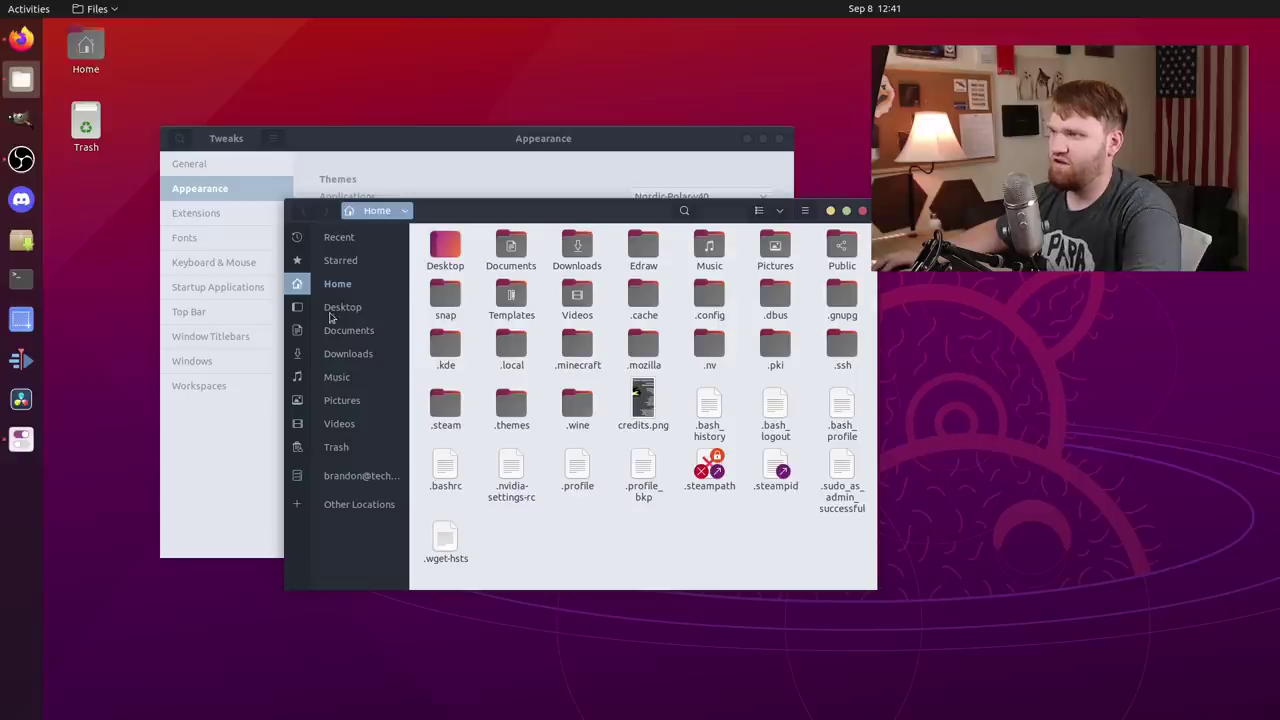
Download Nordic-darker-v40.tar.xz from the Nordic page in Firefox and save the file
left_click_drag(553, 218, 351, 215)
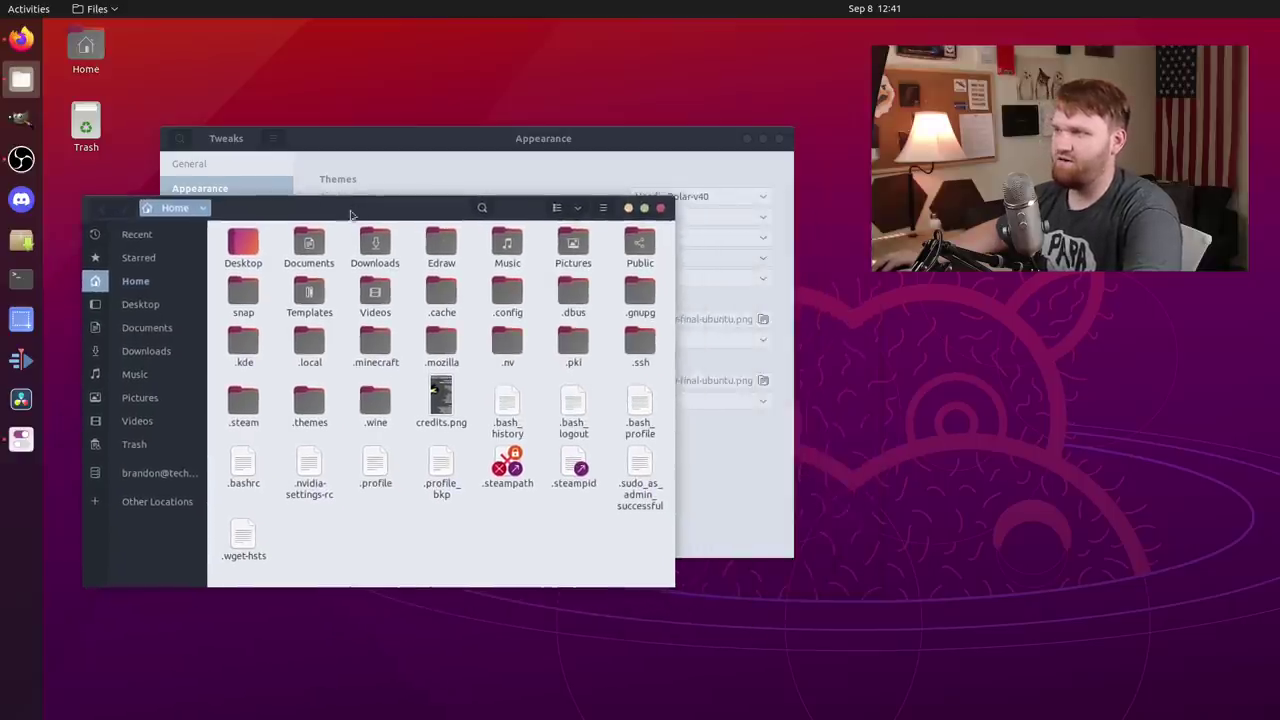
left_click(21, 38)
scroll(480, 400, "up", 5)
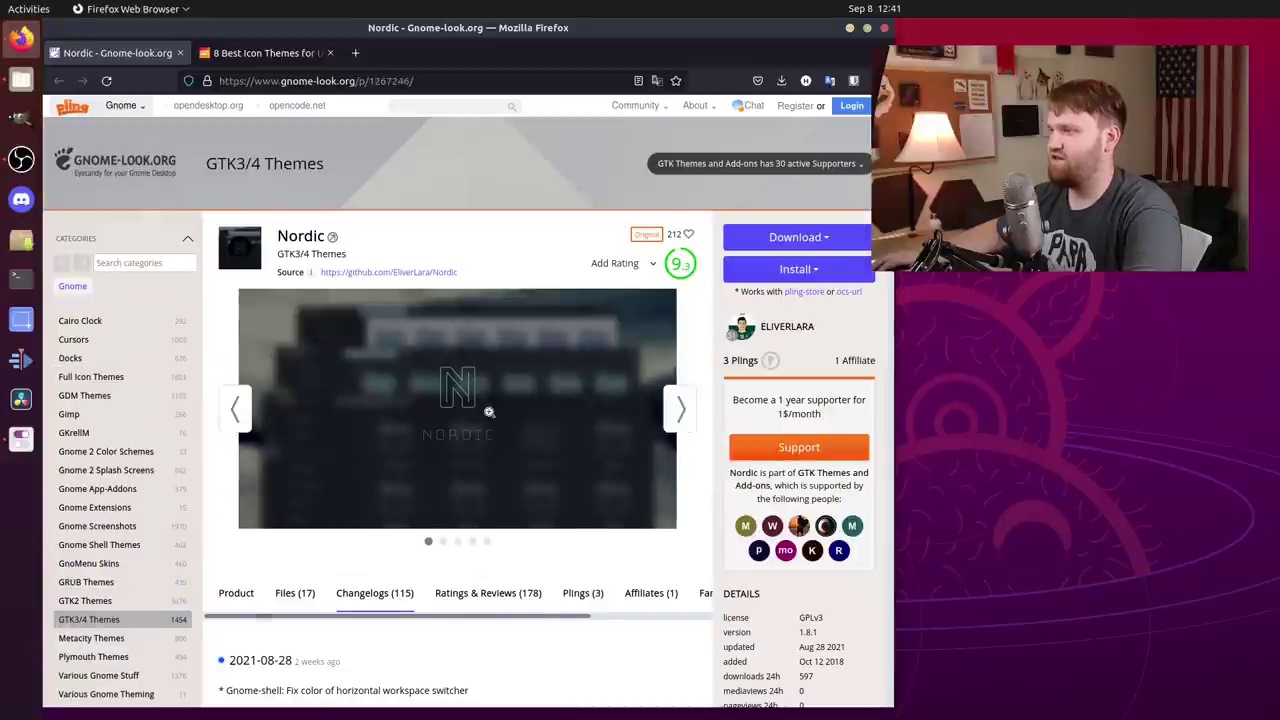
left_click(816, 242)
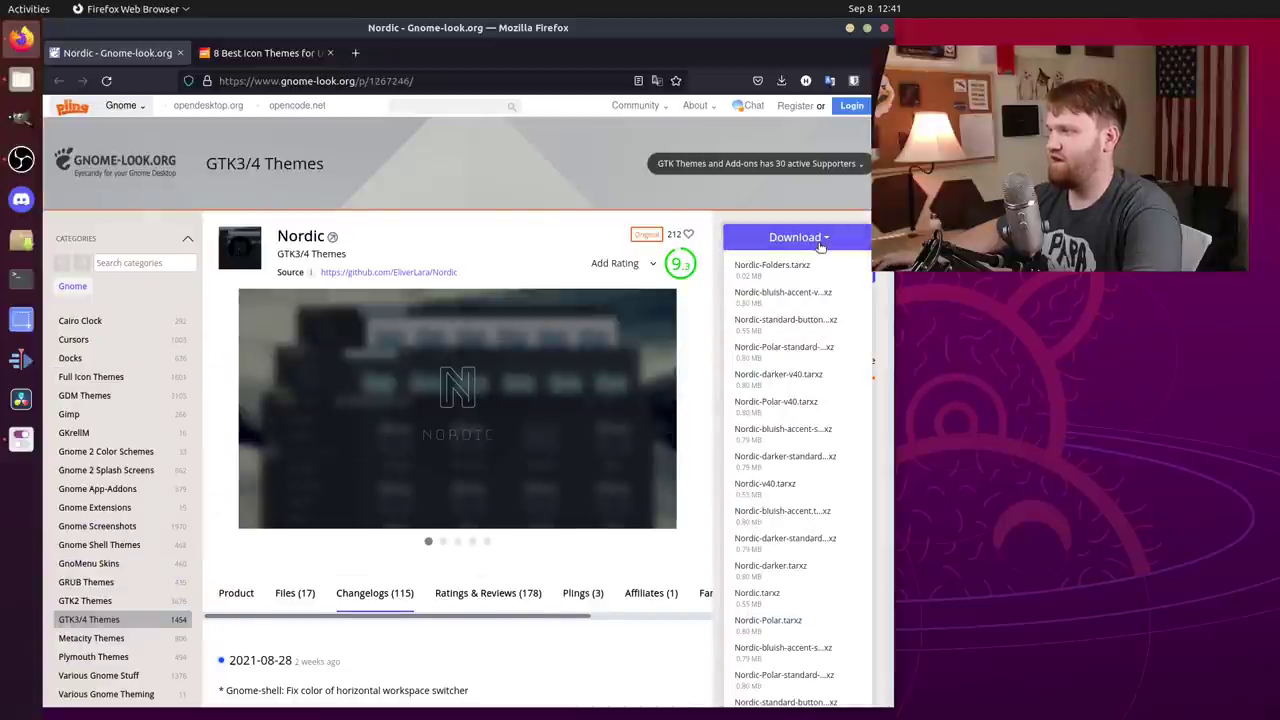
left_click(807, 378)
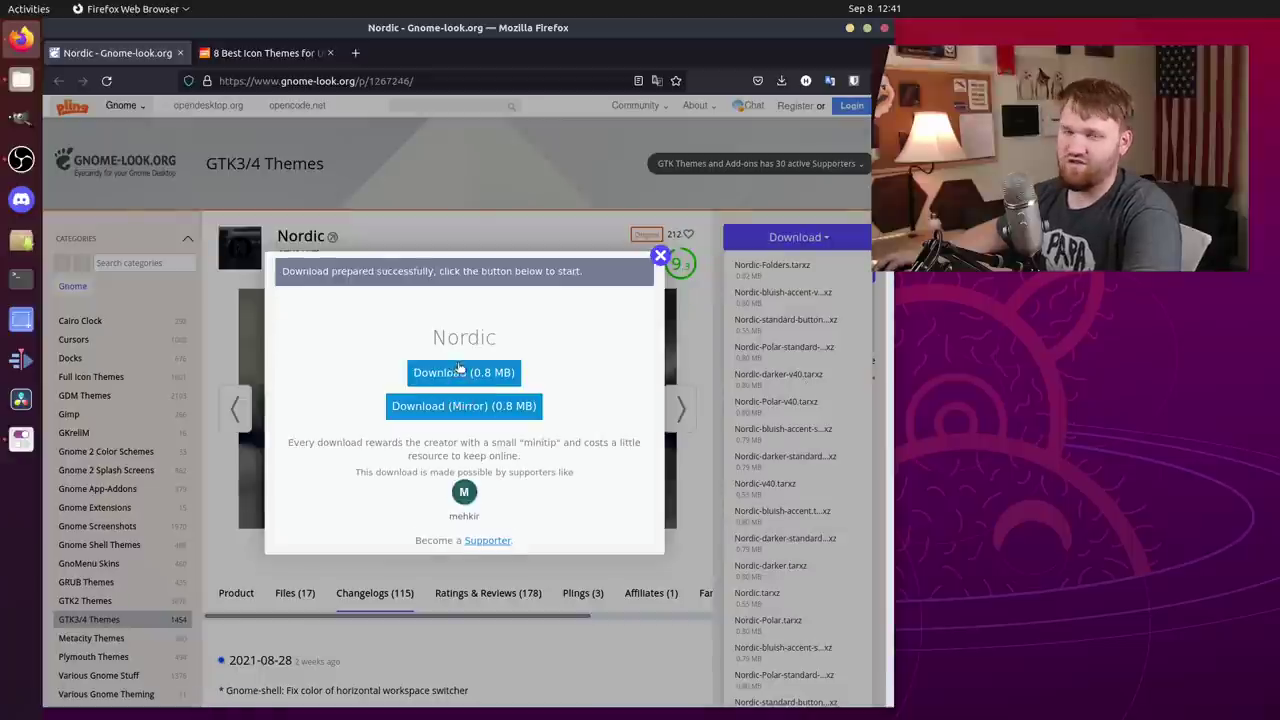
left_click(487, 376)
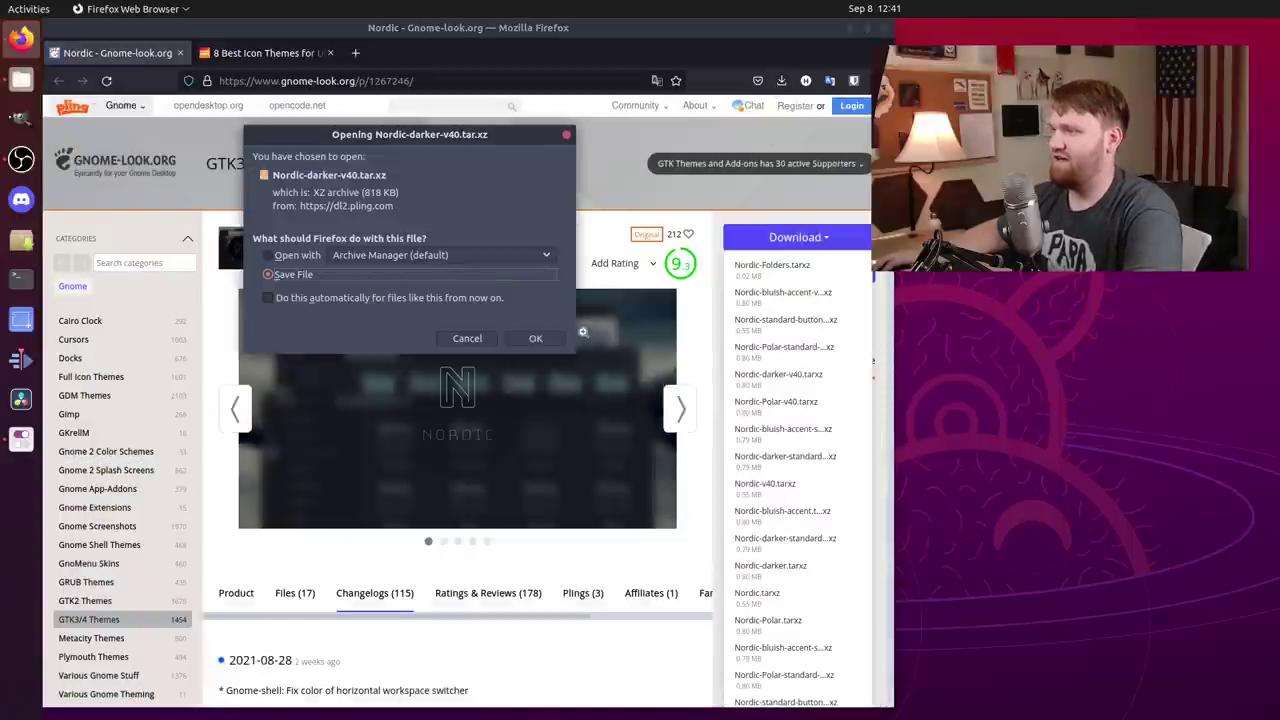
key("Return")
Open the downloaded Nordic-darker-v40.tar.xz in Archive Manager and move its window over the browser
left_click(781, 80)
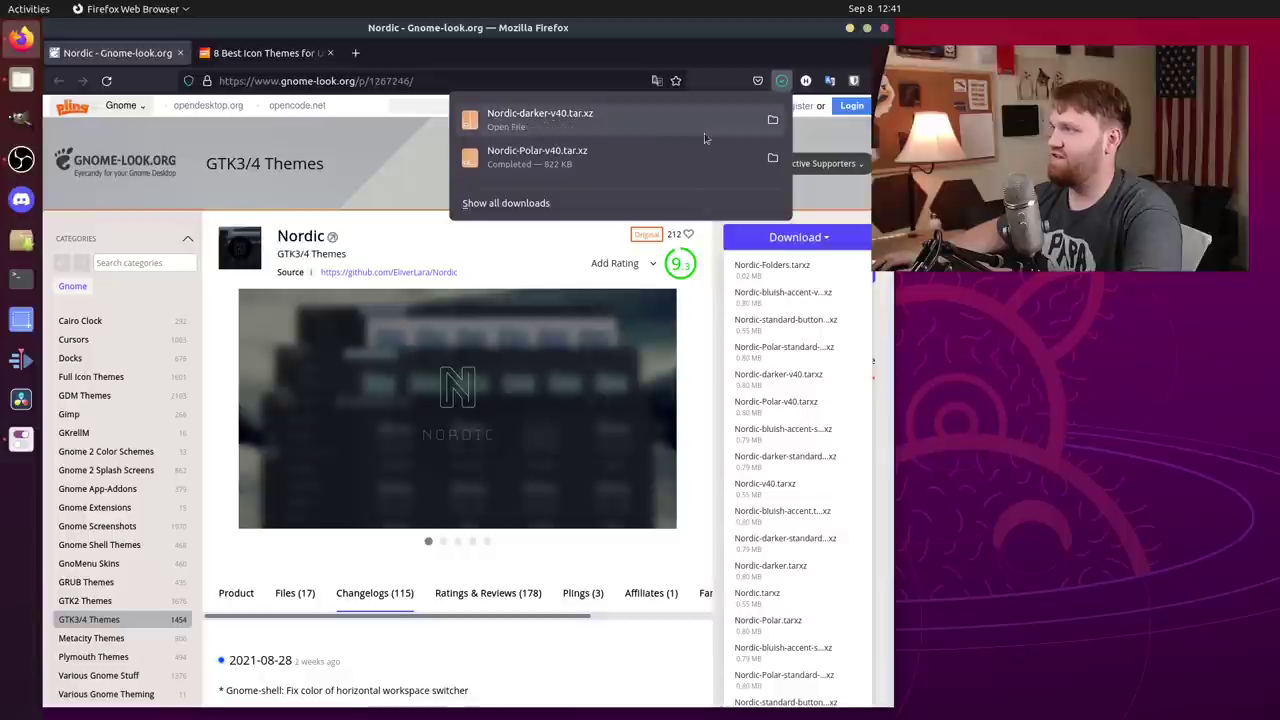
left_click(745, 124)
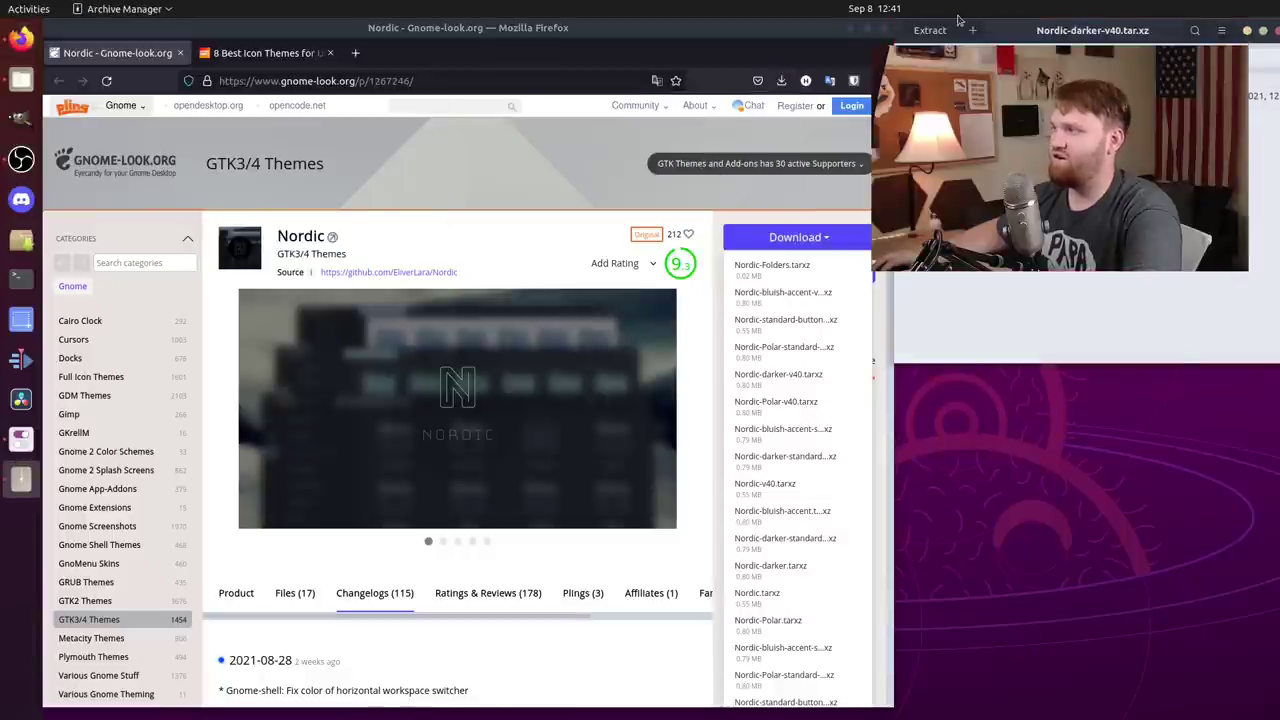
left_click_drag(292, 236, 394, 173)
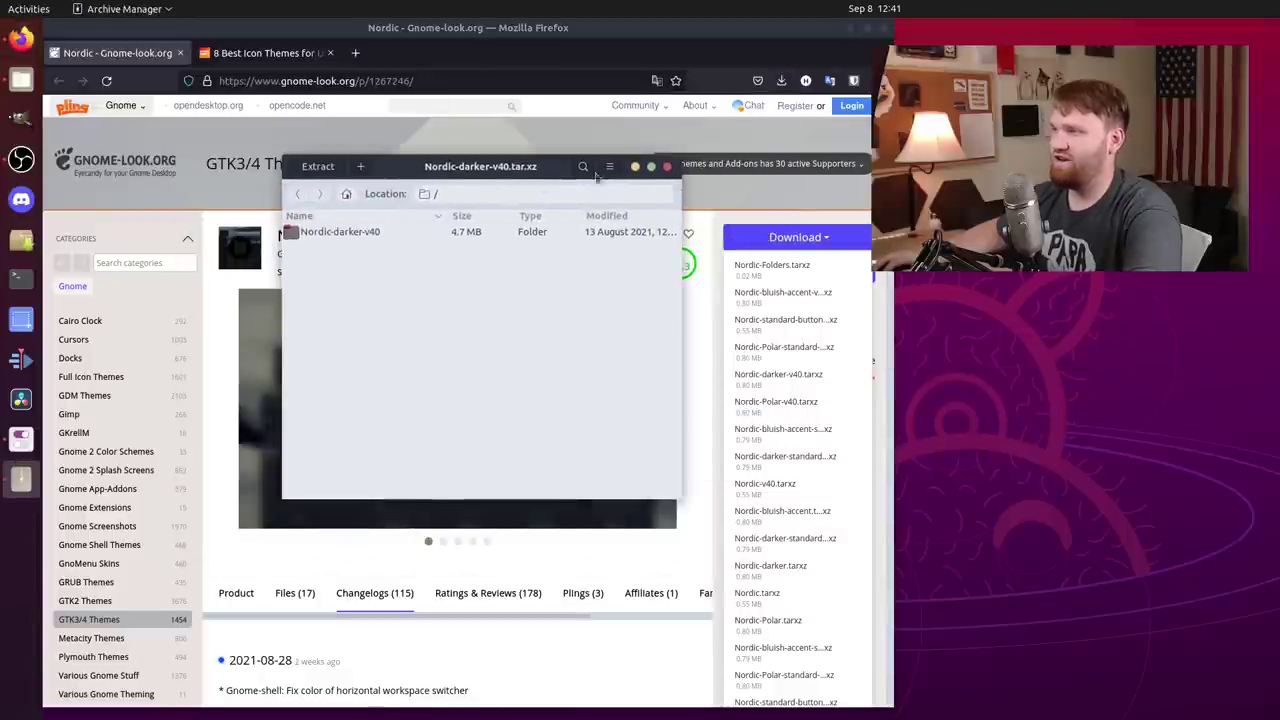
Extract the whole Nordic-darker-v40 archive into the .themes folder in Home and close Archive Manager
left_click(318, 167)
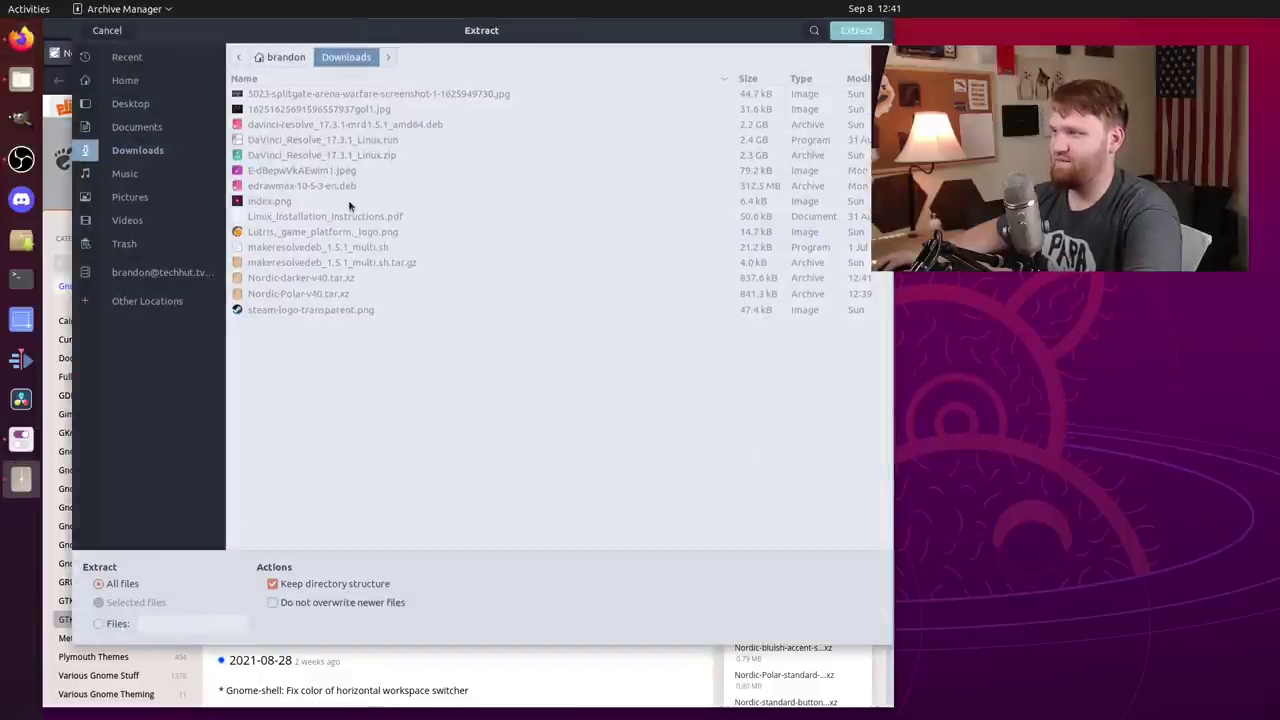
left_click(284, 57)
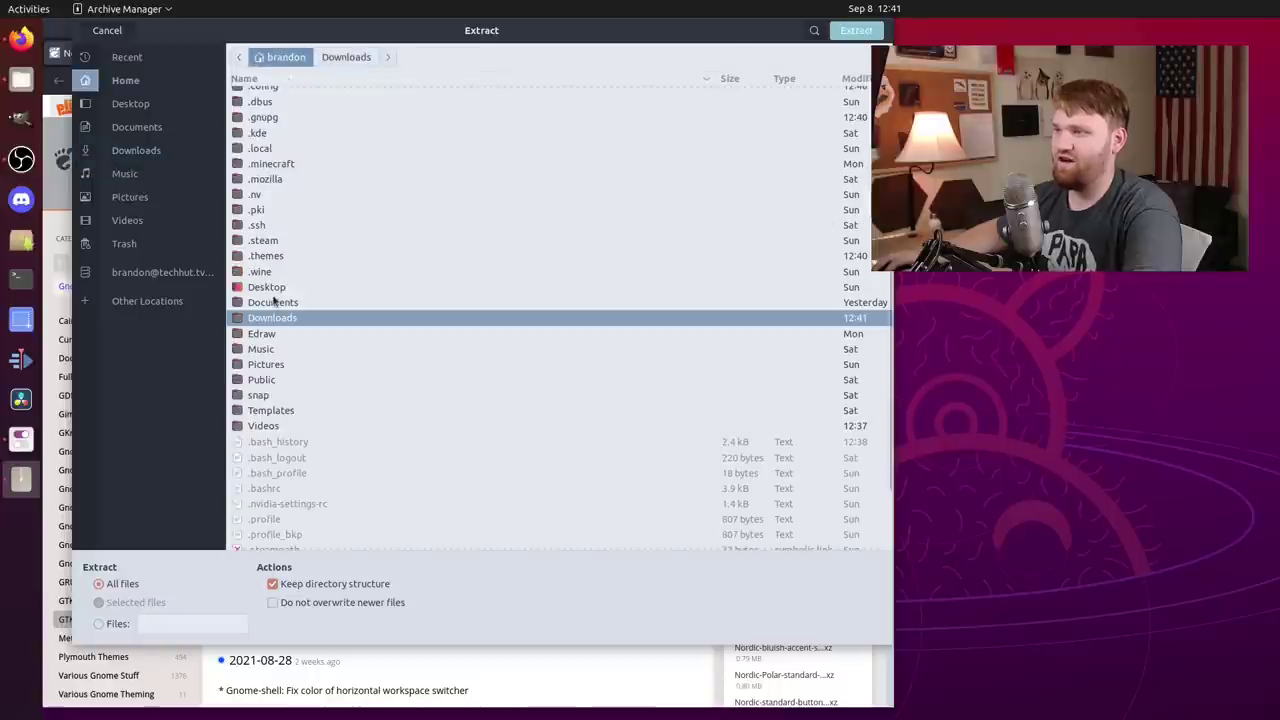
scroll(265, 176, "up", 1)
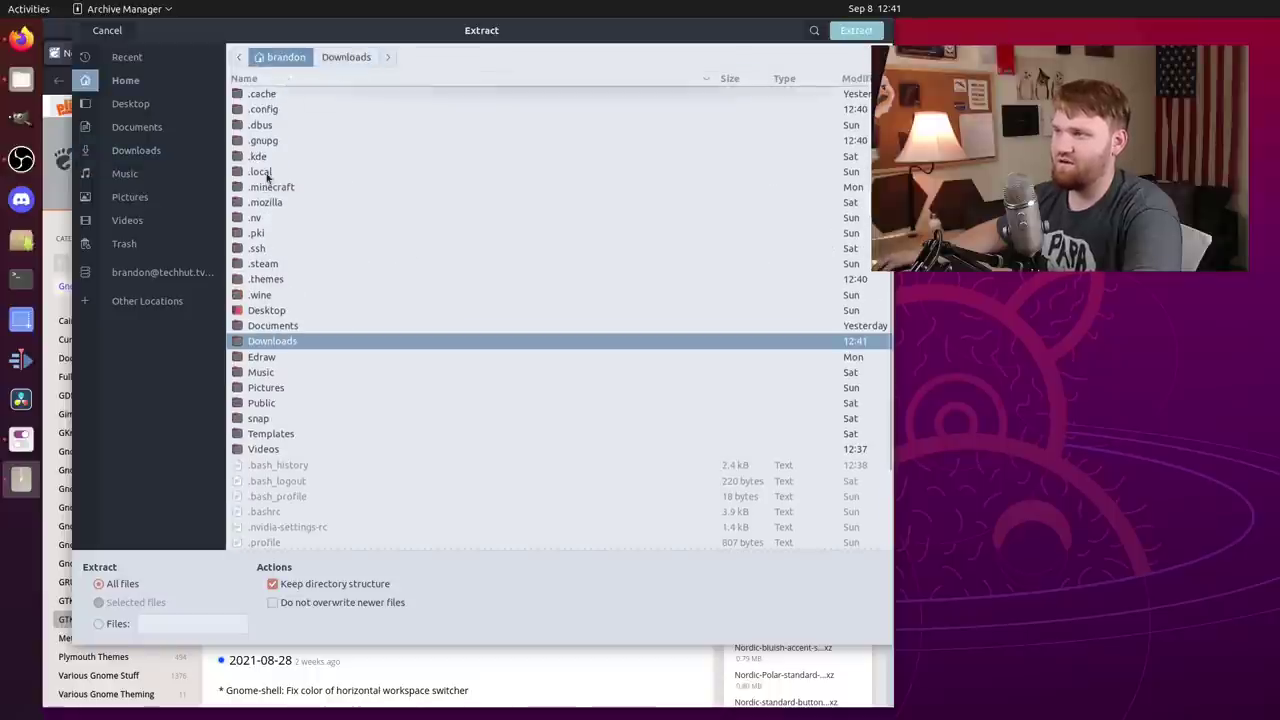
double_click(268, 280)
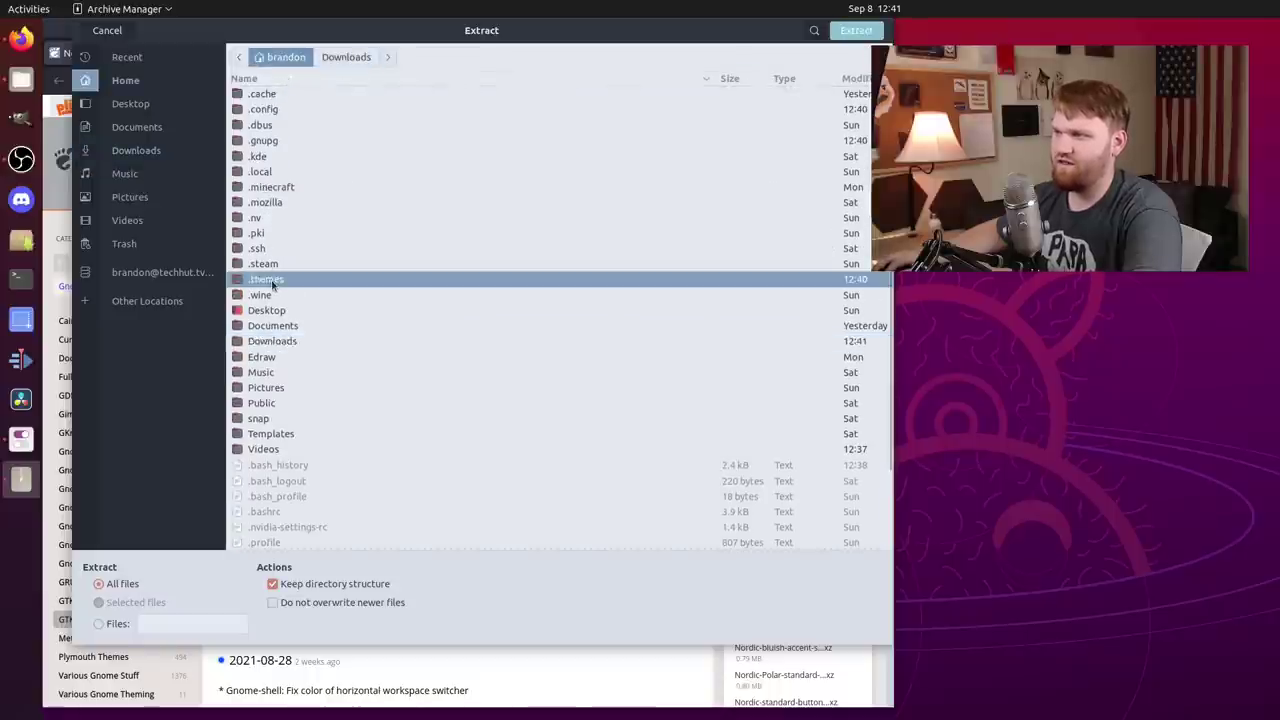
left_click(835, 37)
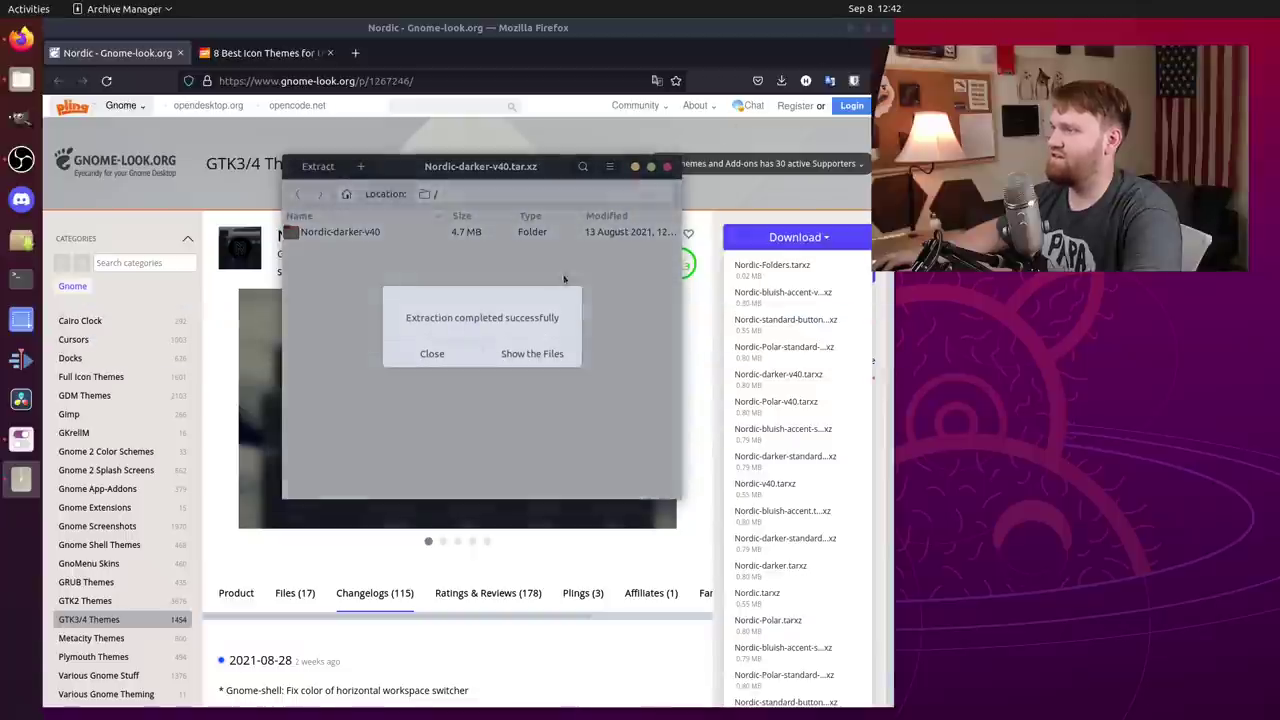
left_click(430, 352)
left_click(668, 167)
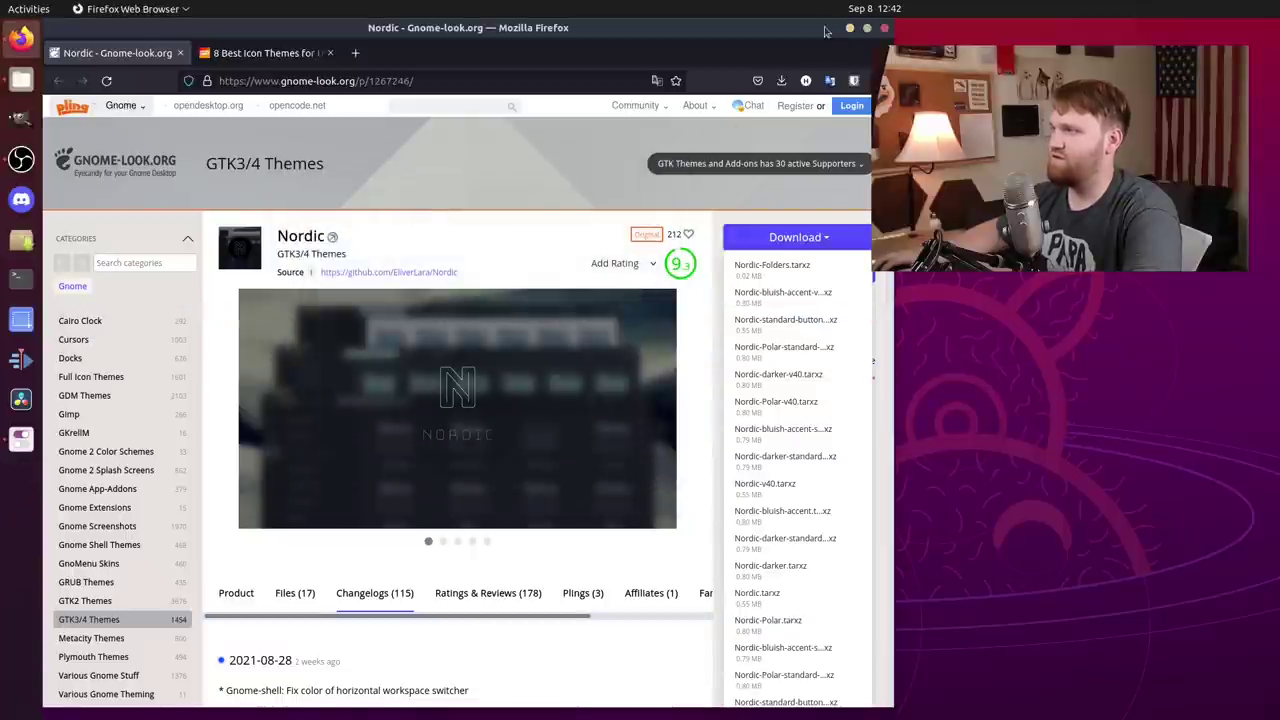
Minimize Firefox, check which application themes Tweaks offers under Appearance, and close Tweaks
left_click(850, 29)
left_click(754, 440)
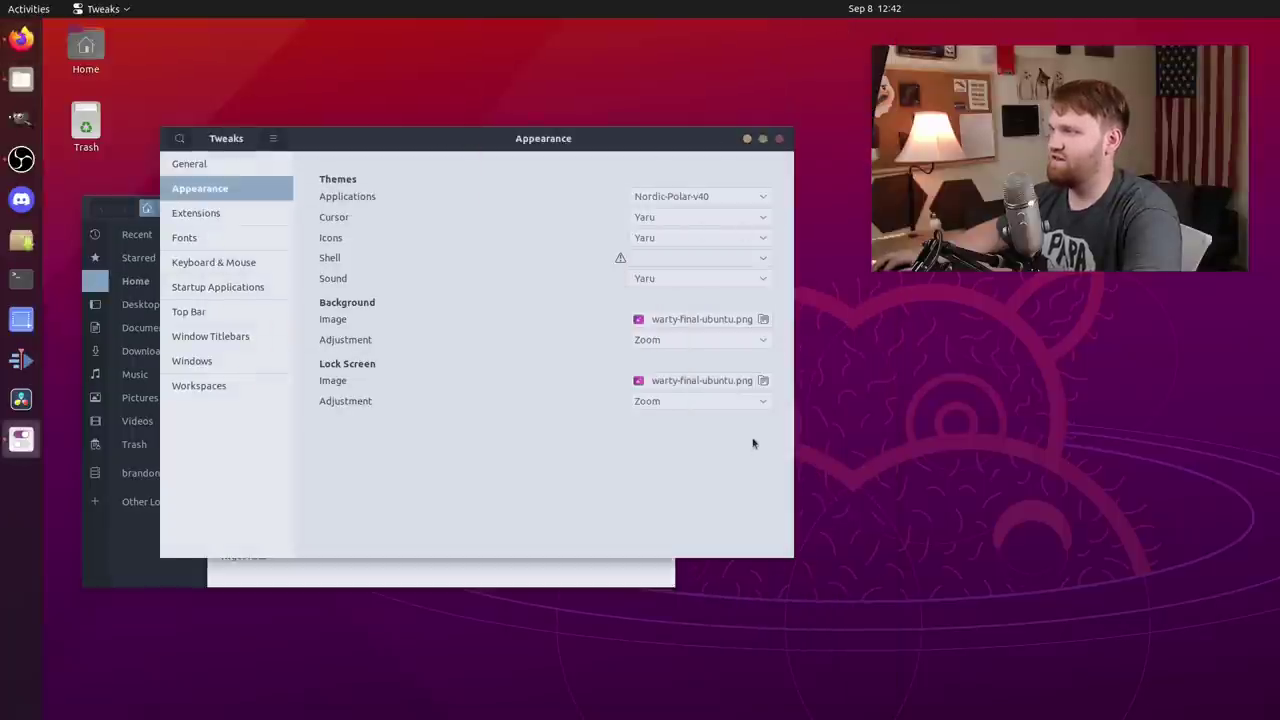
left_click(728, 202)
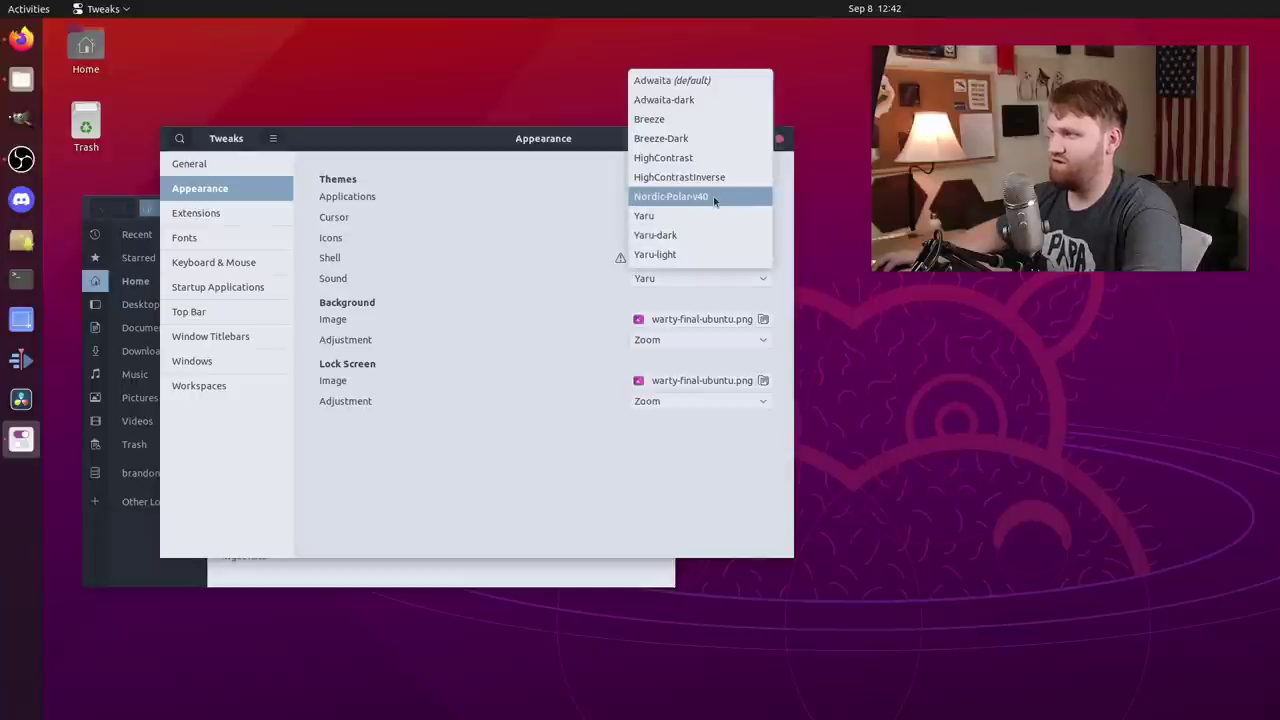
left_click(547, 214)
left_click(777, 138)
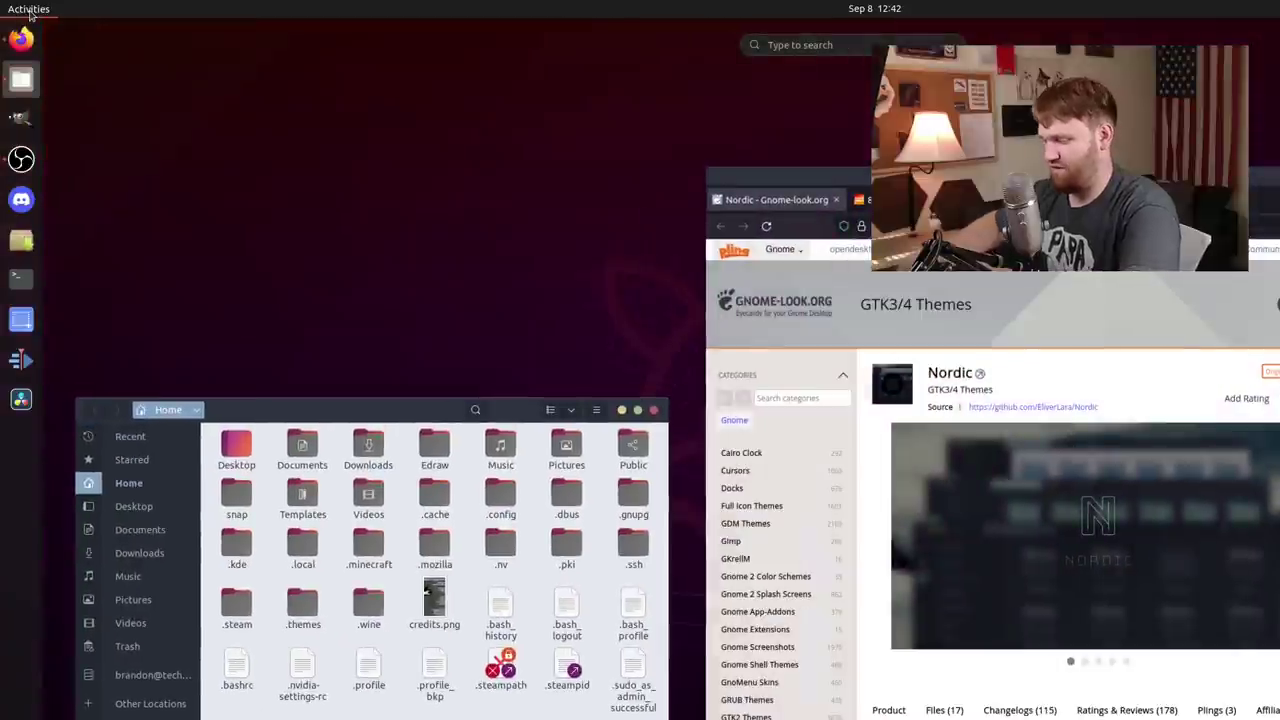
Reopen Tweaks and set the Applications theme under Appearance to Nordic-darker-v40
left_click(30, 14)
type("gnome")
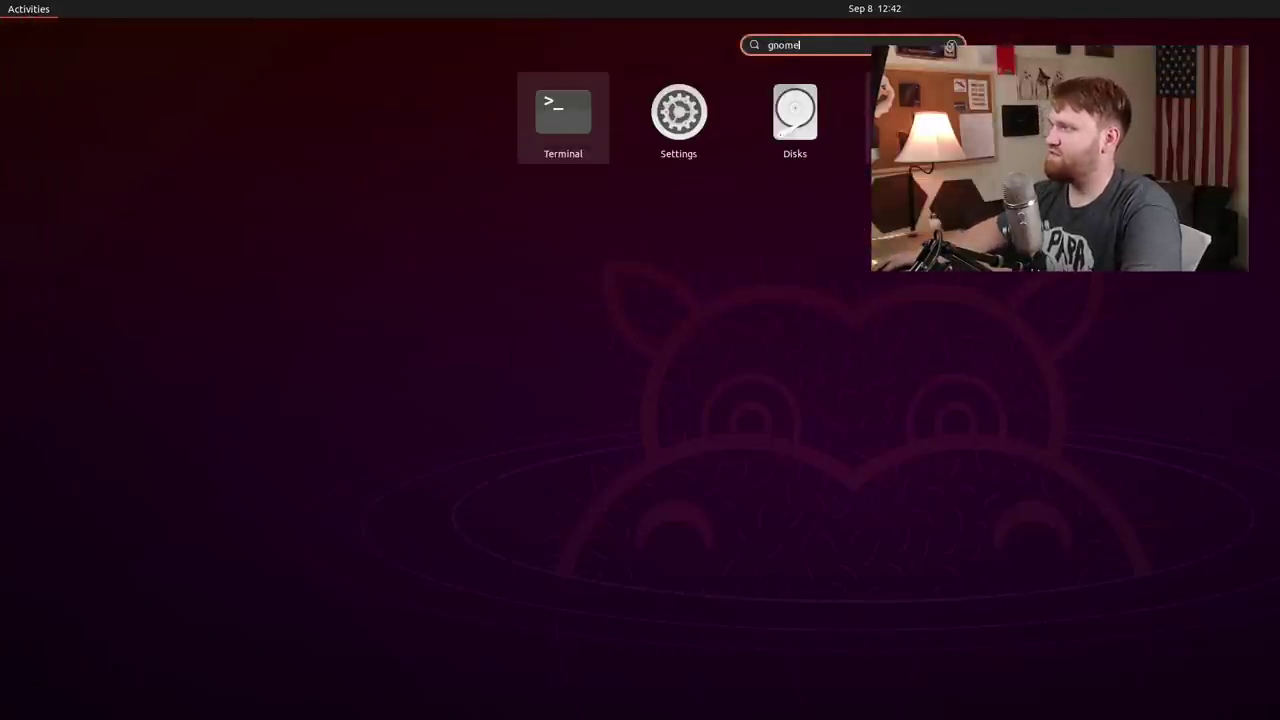
key("Escape")
left_click_drag(732, 277, 306, 102)
left_click(230, 162)
left_click(654, 172)
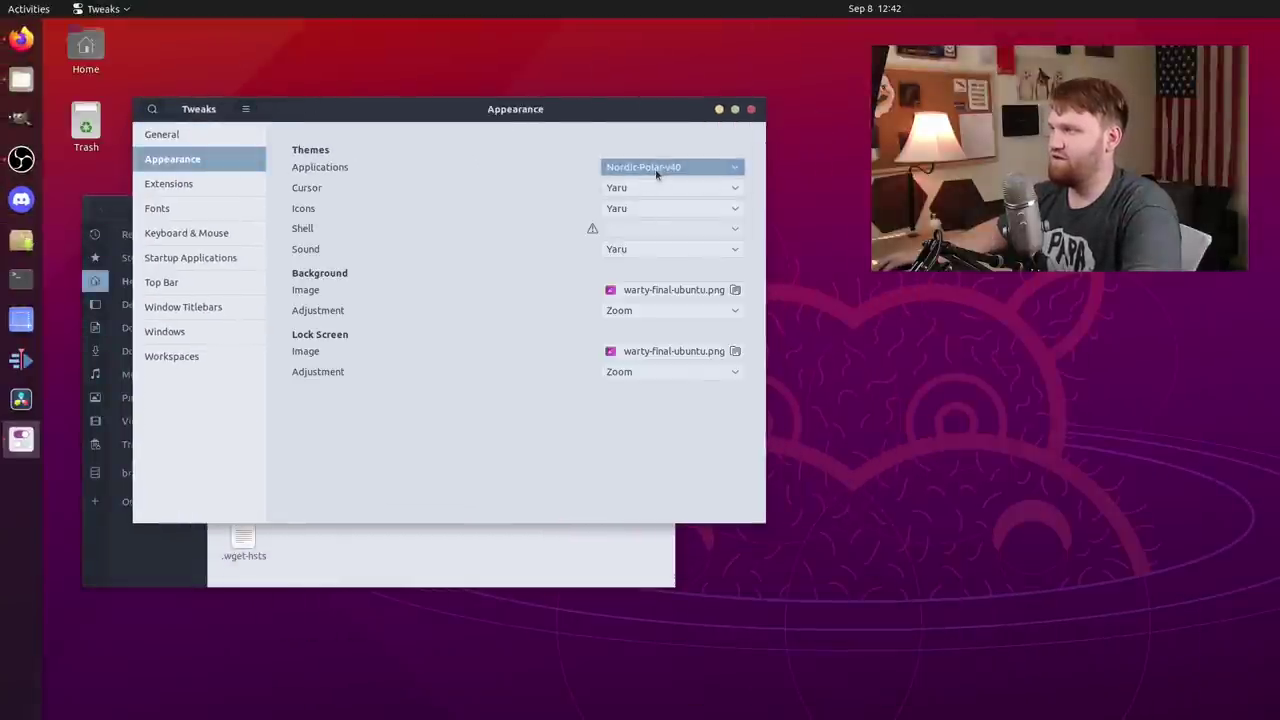
left_click(660, 166)
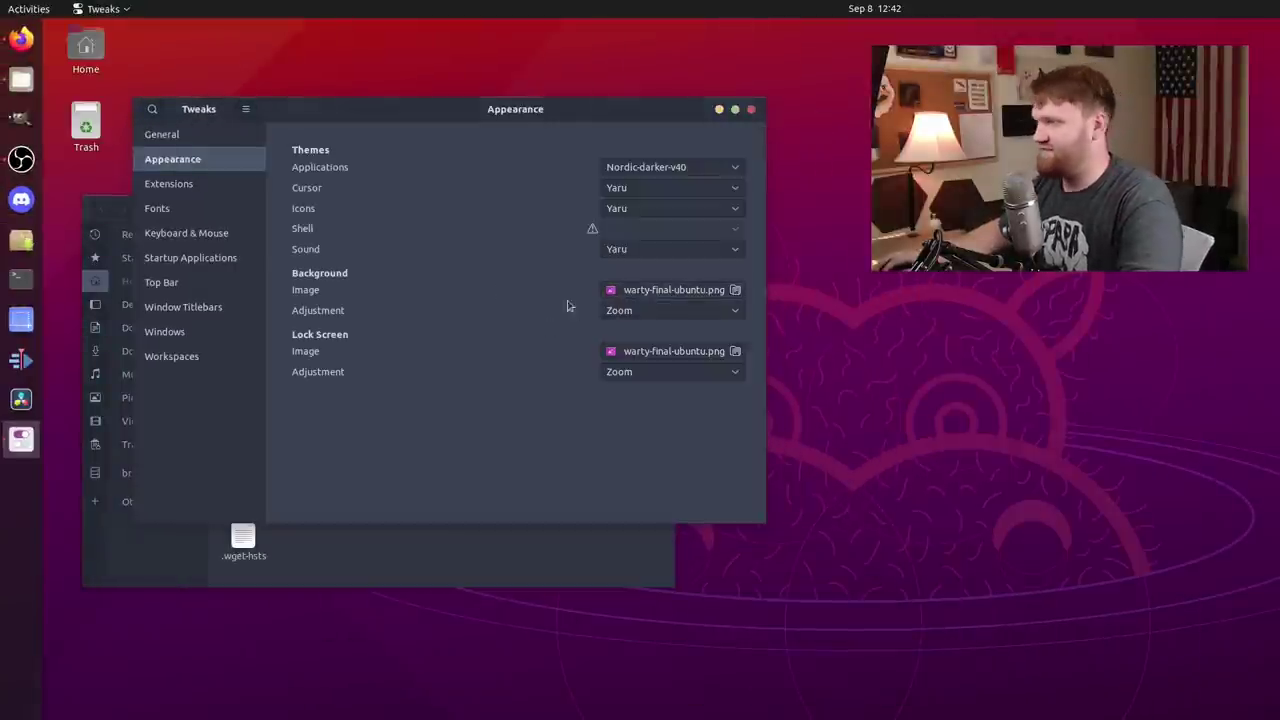
Bring the Files window forward to examine the theme on it, return to Tweaks and shift its window
left_click(388, 518)
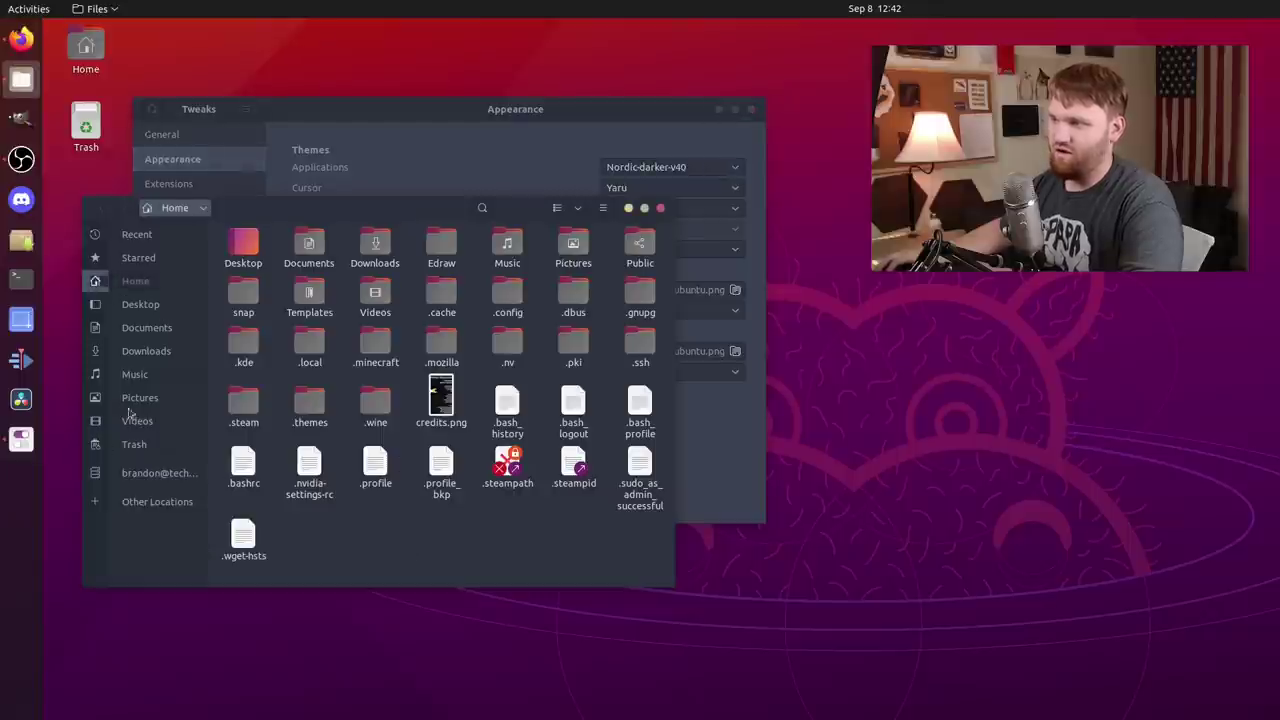
left_click(530, 117)
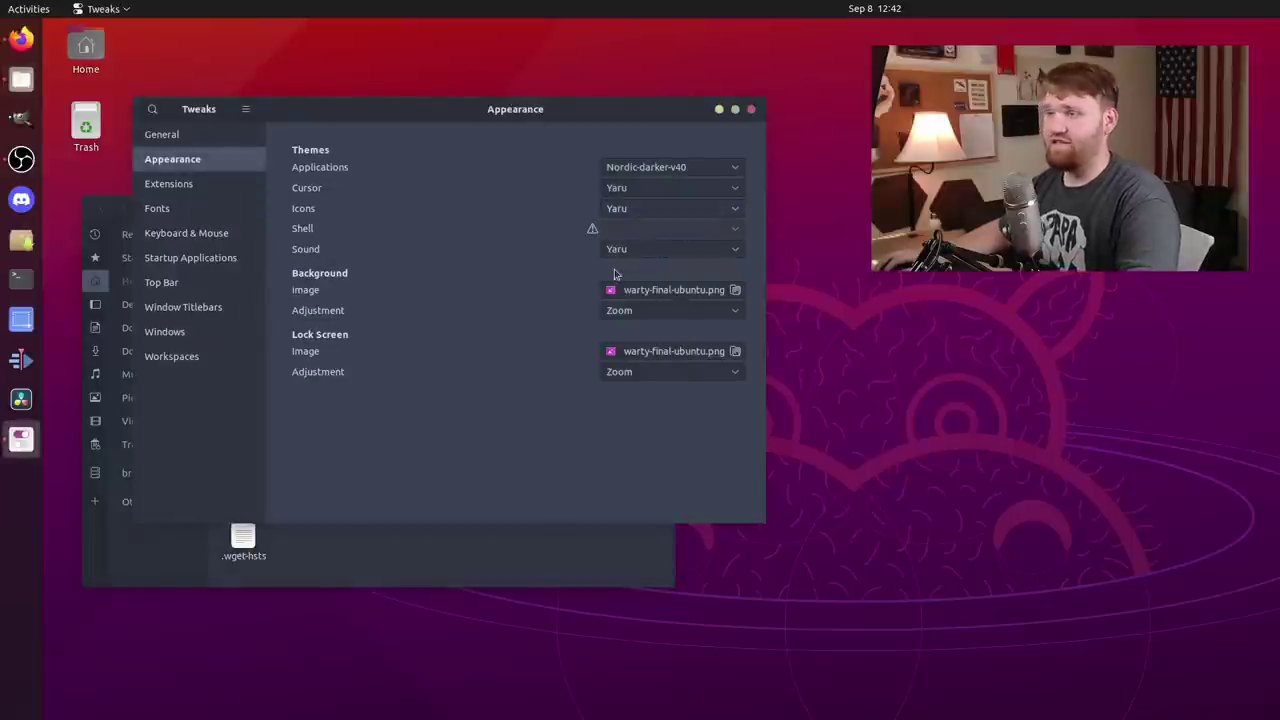
left_click_drag(293, 131, 352, 122)
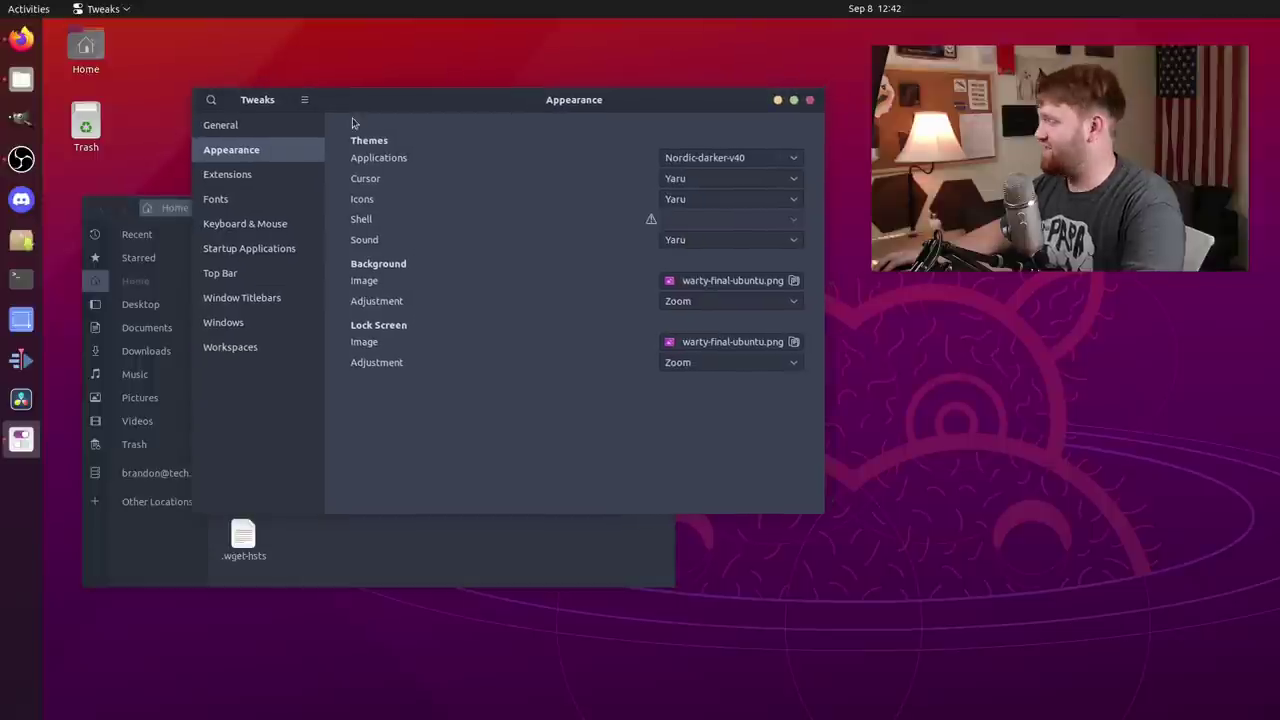
Switch to Firefox, look through the icon themes article down to the Papirus section, and move the browser off this screen
left_click(21, 38)
left_click(265, 53)
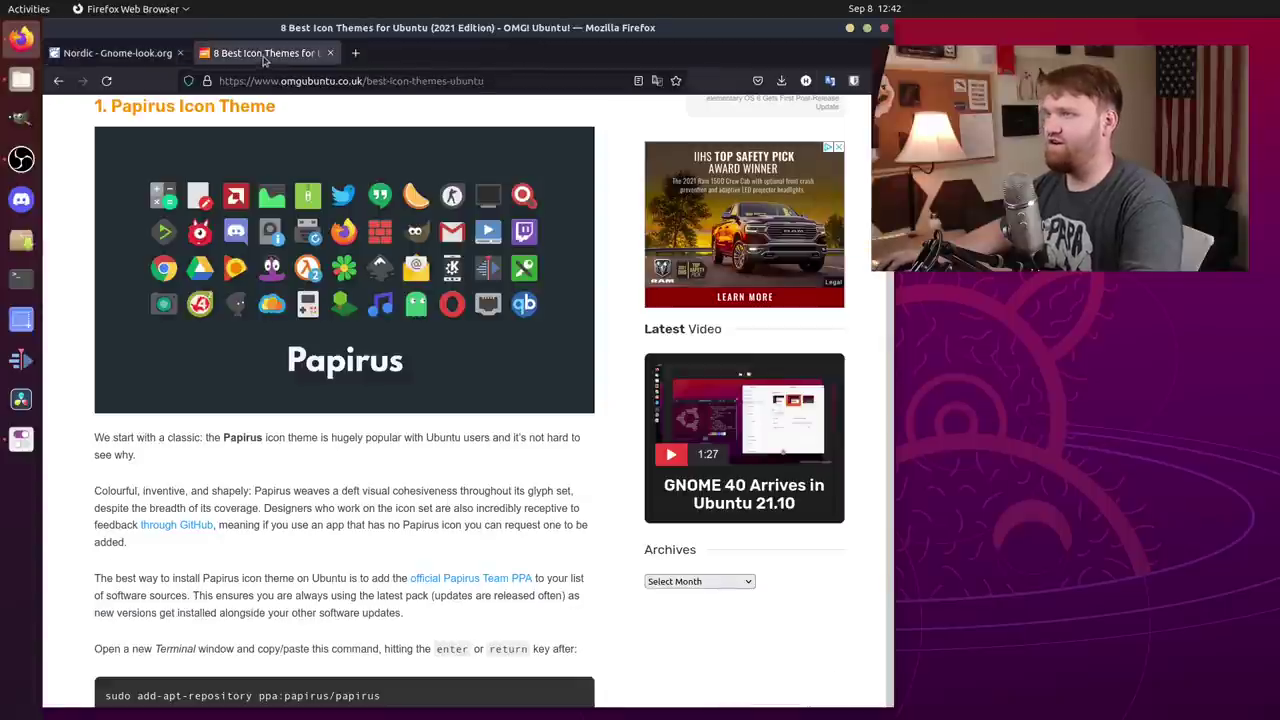
scroll(489, 316, "up", 10)
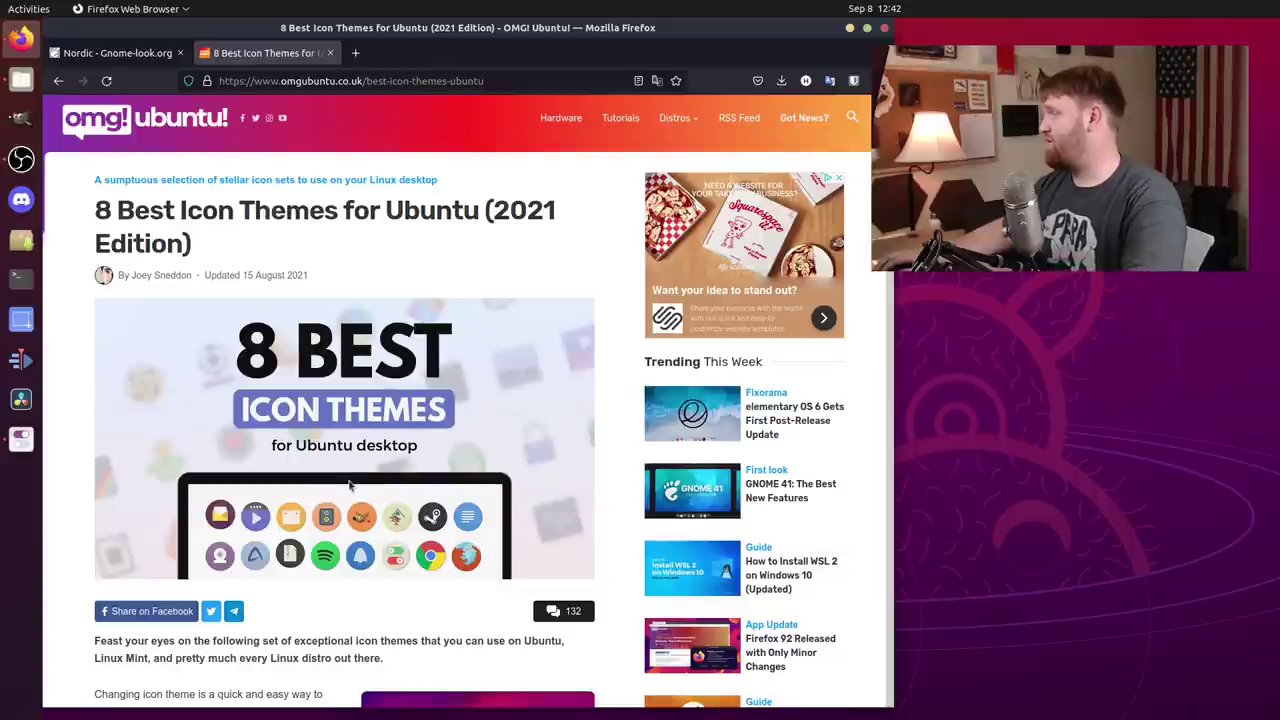
scroll(338, 450, "down", 10)
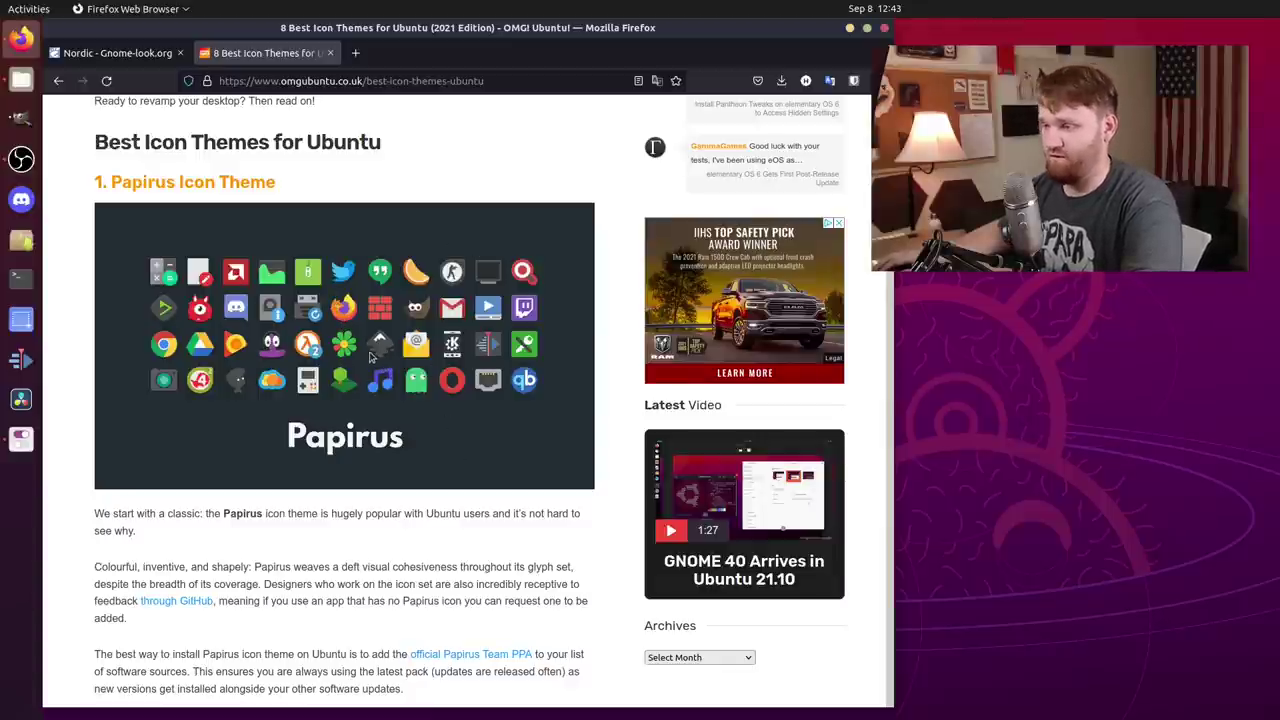
left_click_drag(392, 33, 1279, 160)
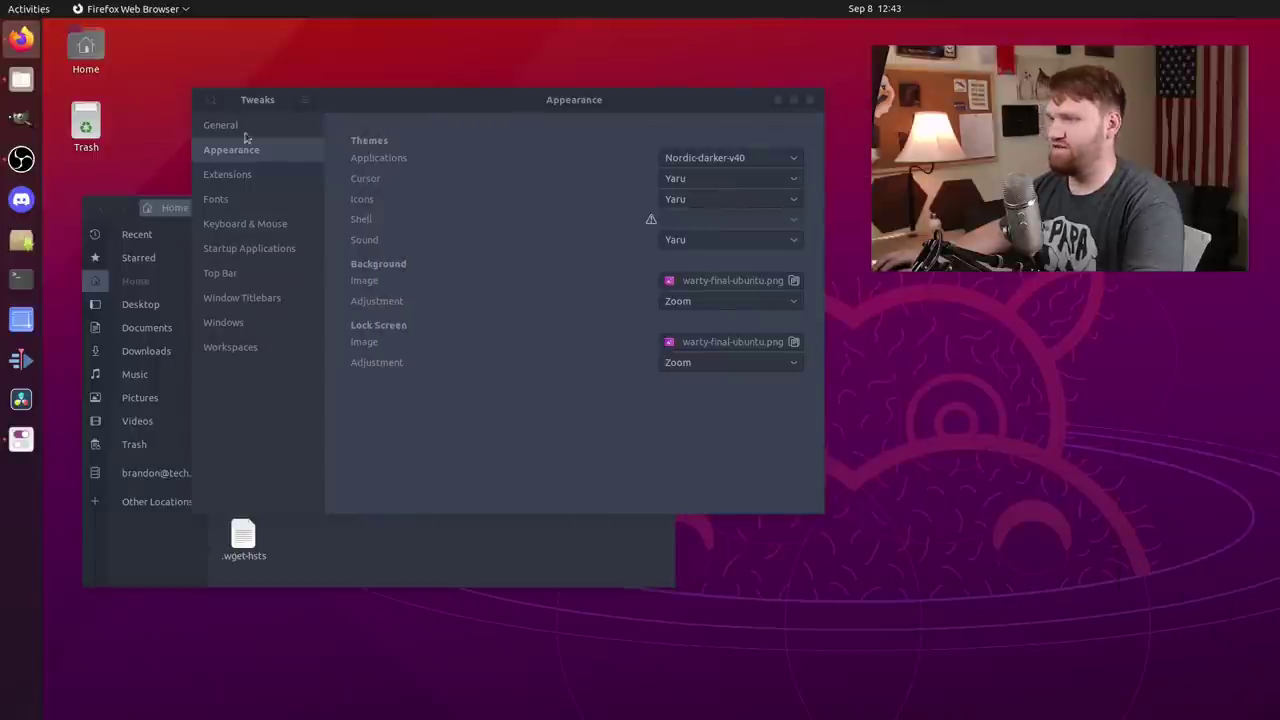
Open a terminal, move its window up over Tweaks and enlarge the terminal text four levels
left_click(21, 439)
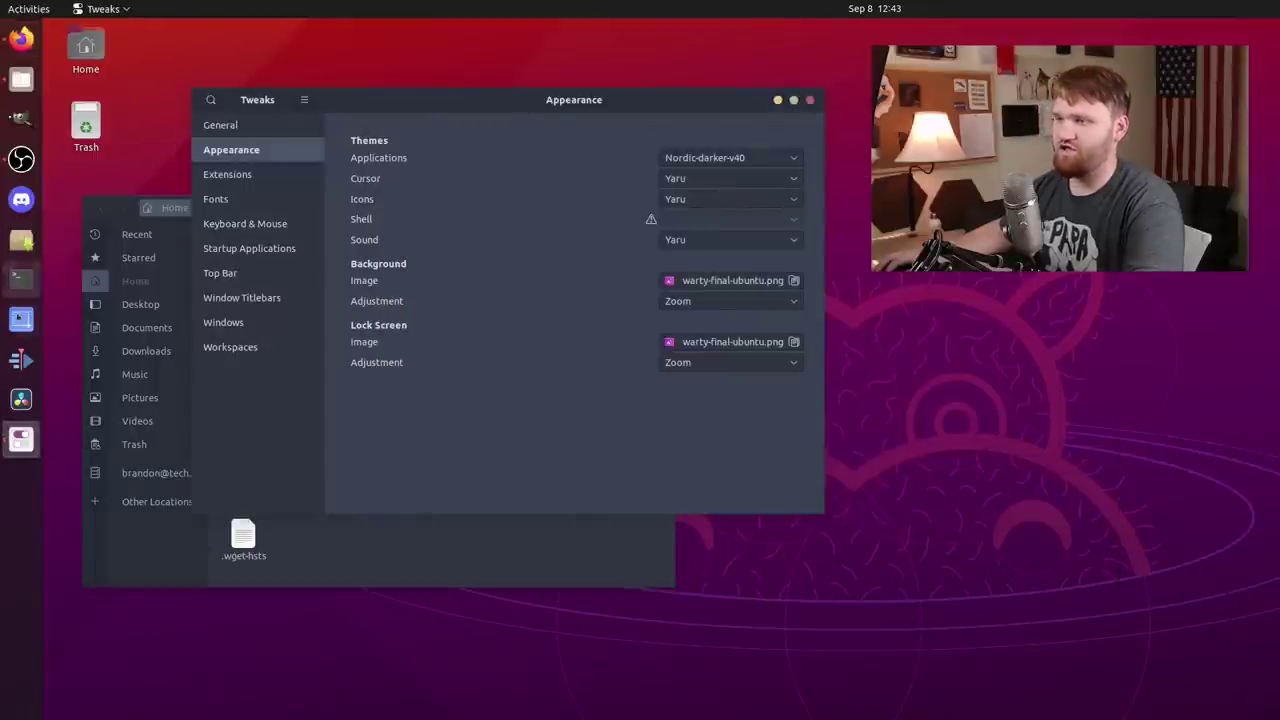
left_click(21, 279)
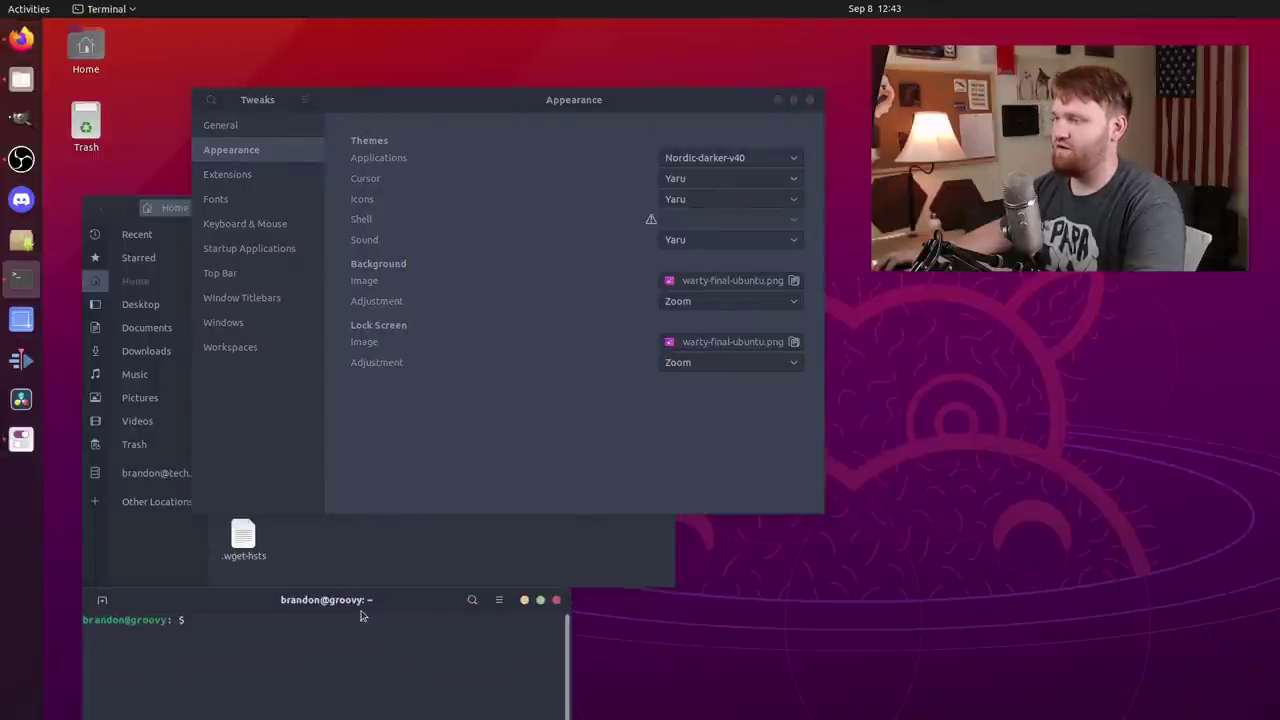
left_click_drag(362, 610, 494, 114)
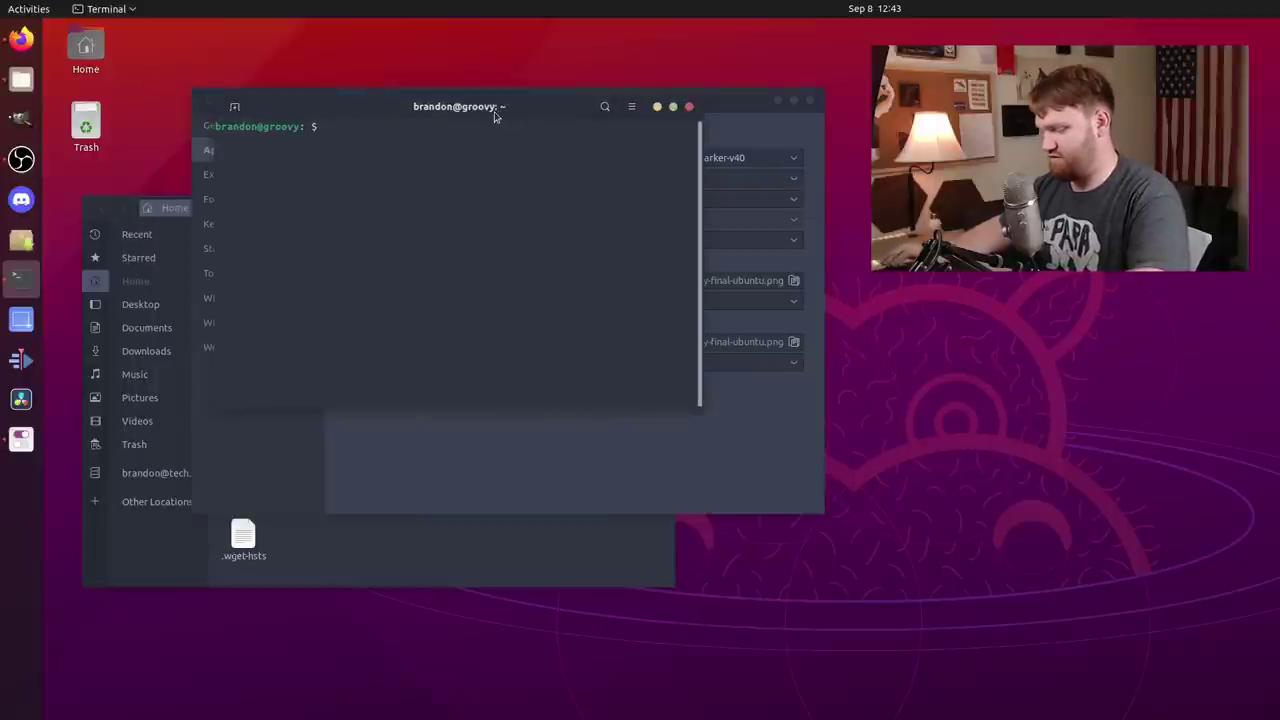
key("ctrl+plus")
key("ctrl+plus")
key("ctrl+plus")
key("ctrl+plus")
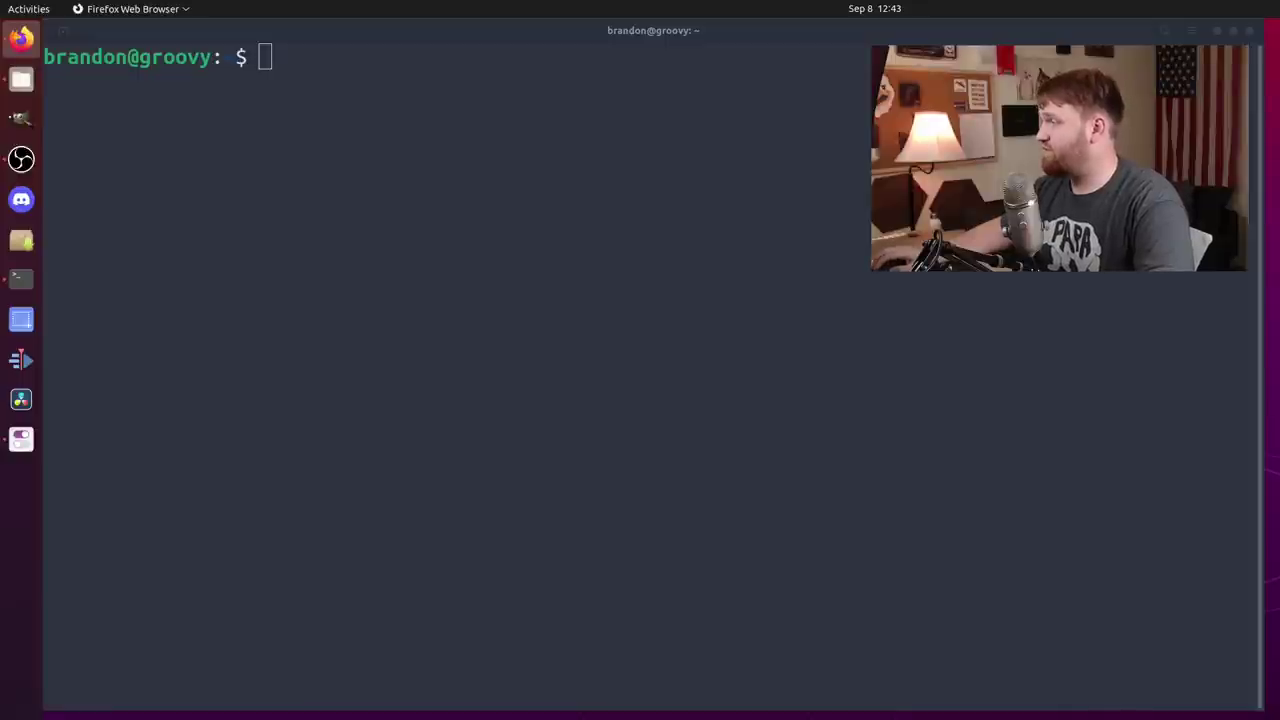
Run the pasted command sudo add-apt-repository ppa:papirus/papirus, enter the sudo password and confirm adding the repository
right_click(460, 198)
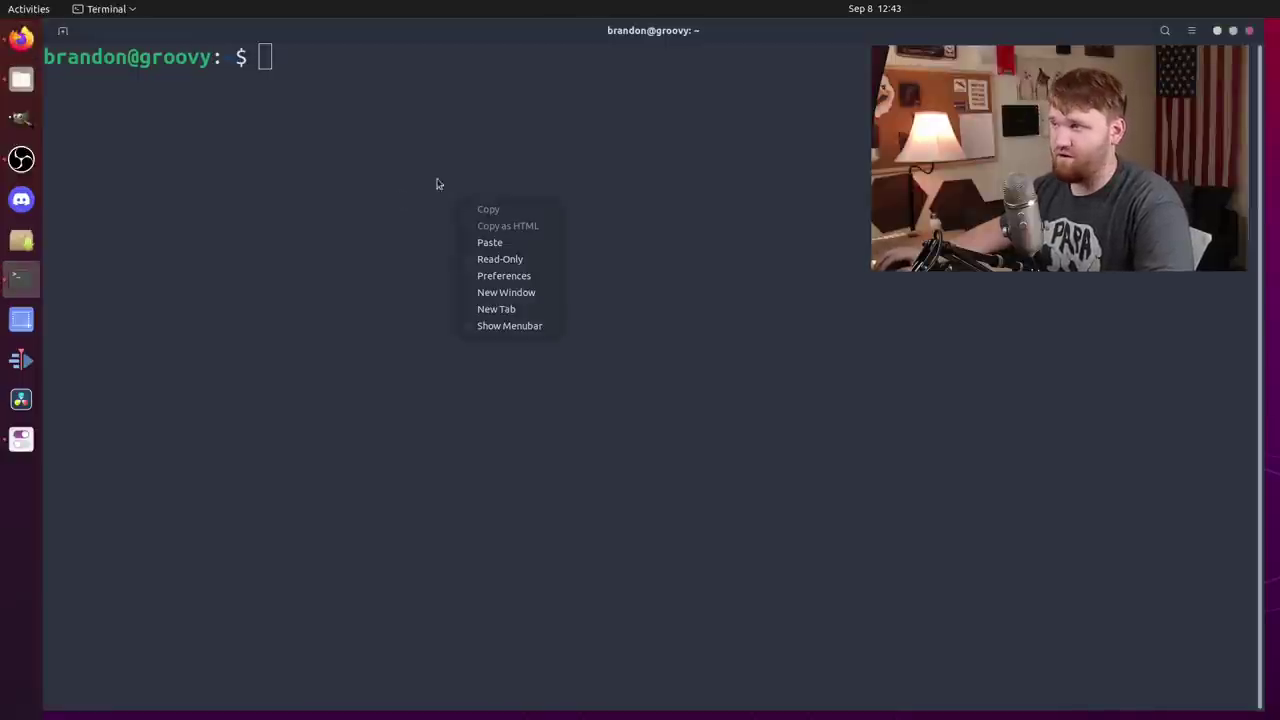
left_click(520, 242)
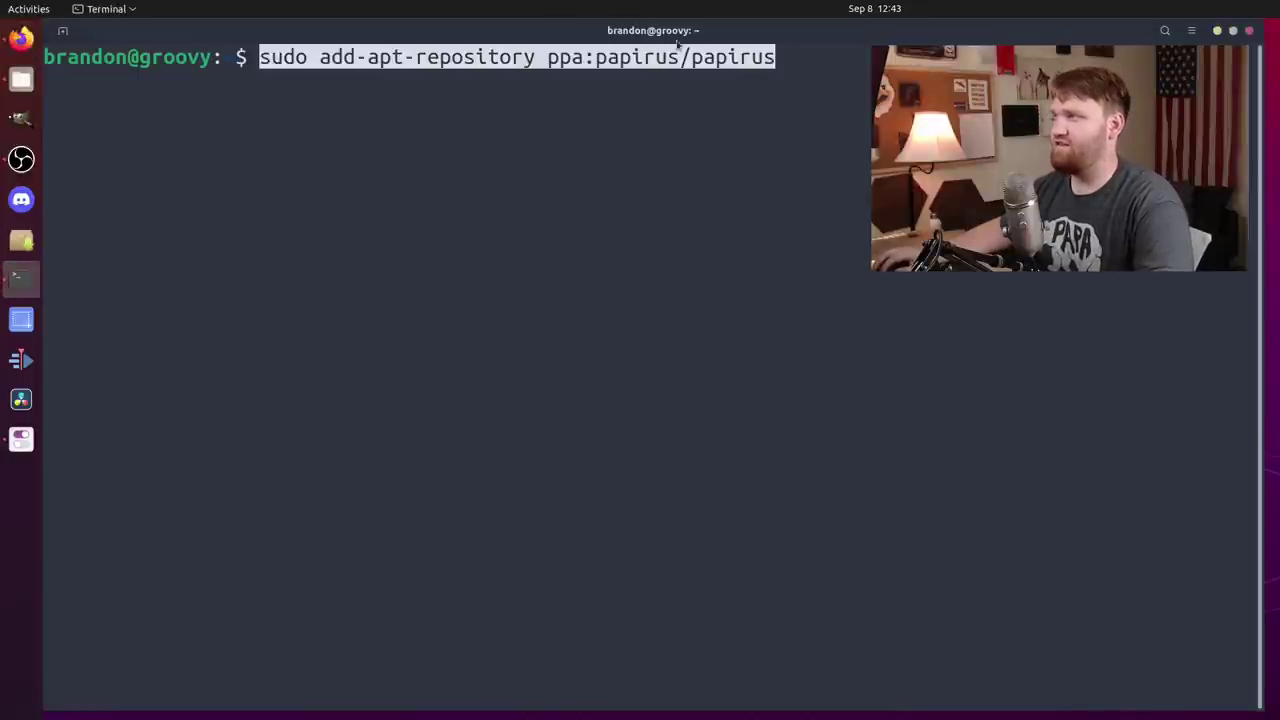
key("Return")
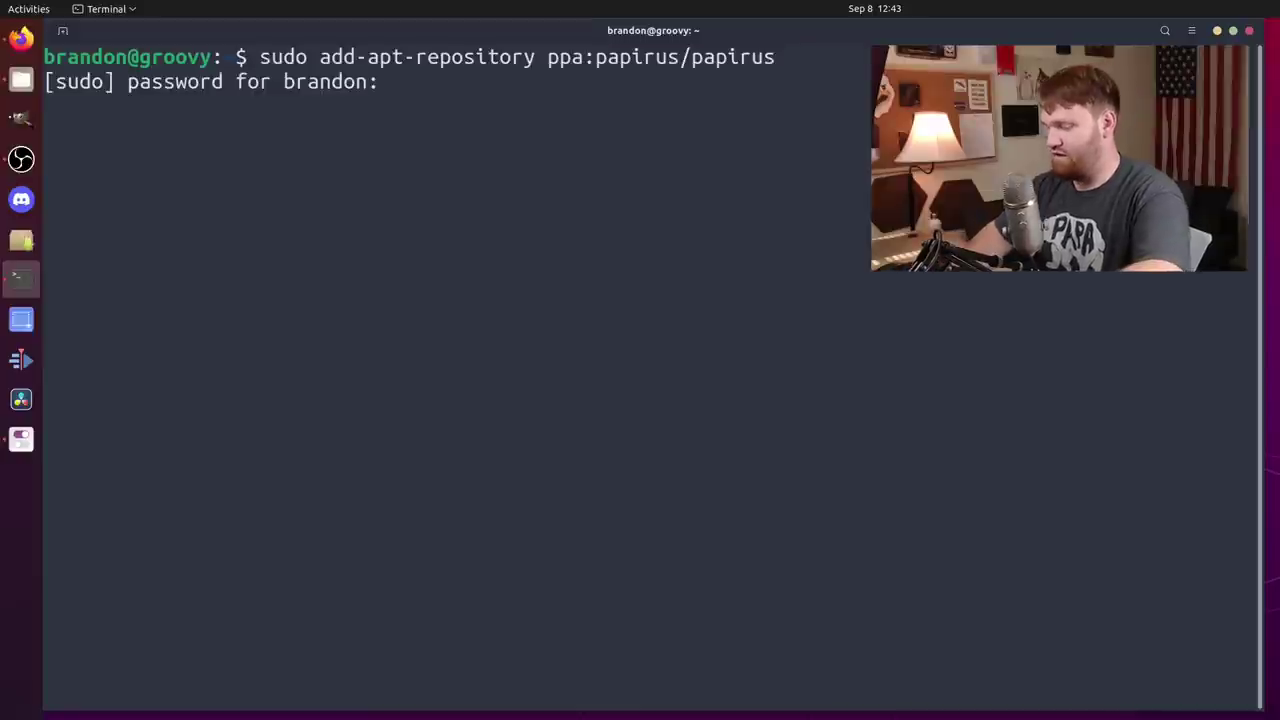
key("Return")
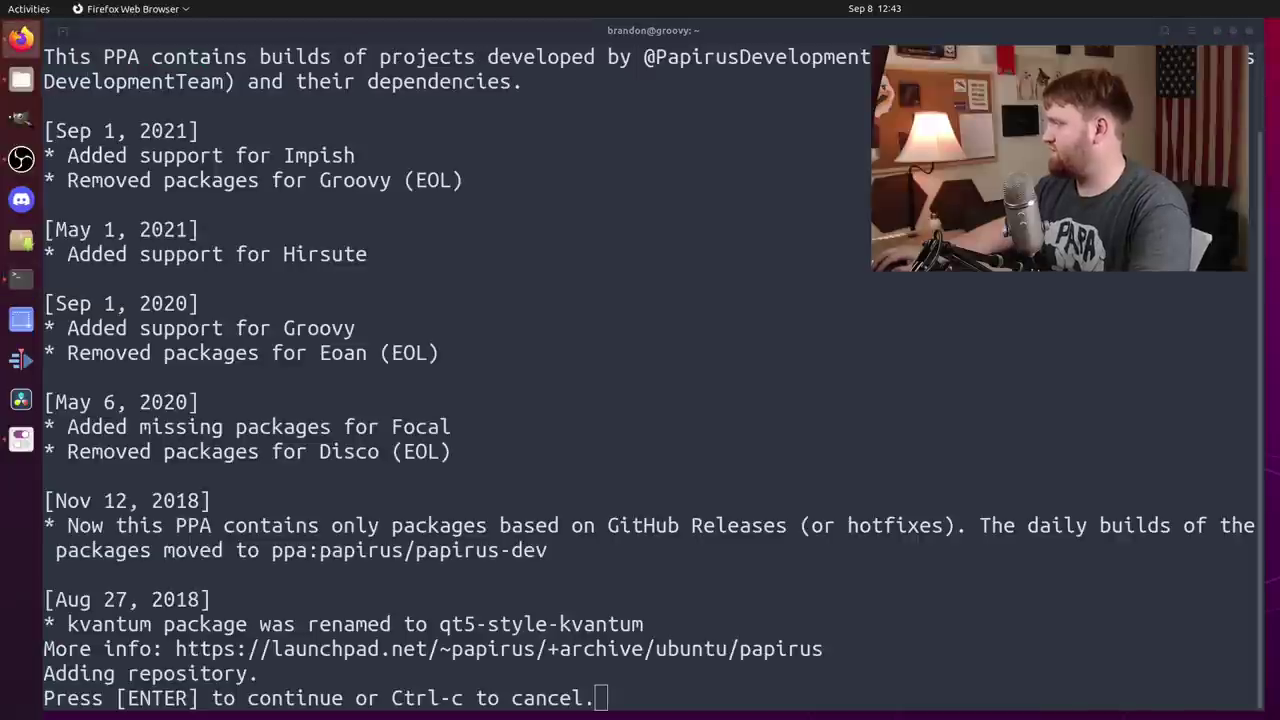
left_click(718, 706)
key("Return")
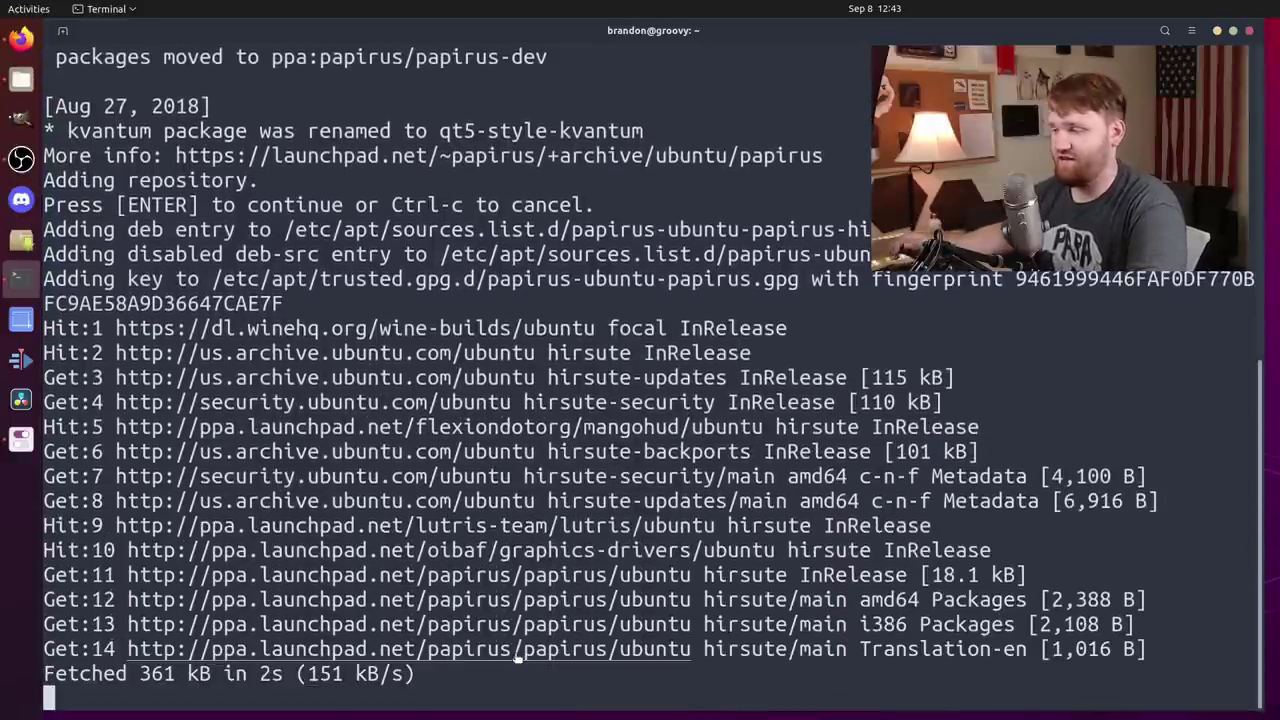
Install the icons with sudo apt install papirus-icon-theme and close the terminal
type("sudo apt install papirus-icon-theme")
key("Return")
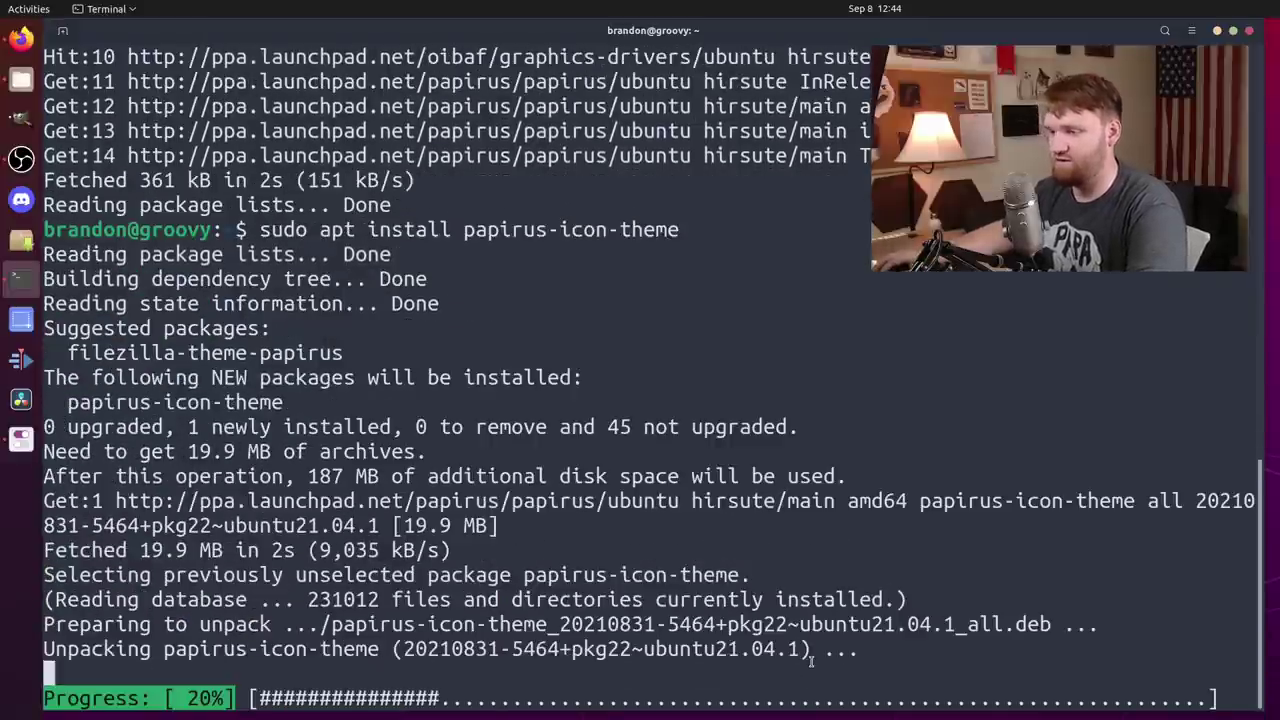
key("super+1")
left_click(1251, 34)
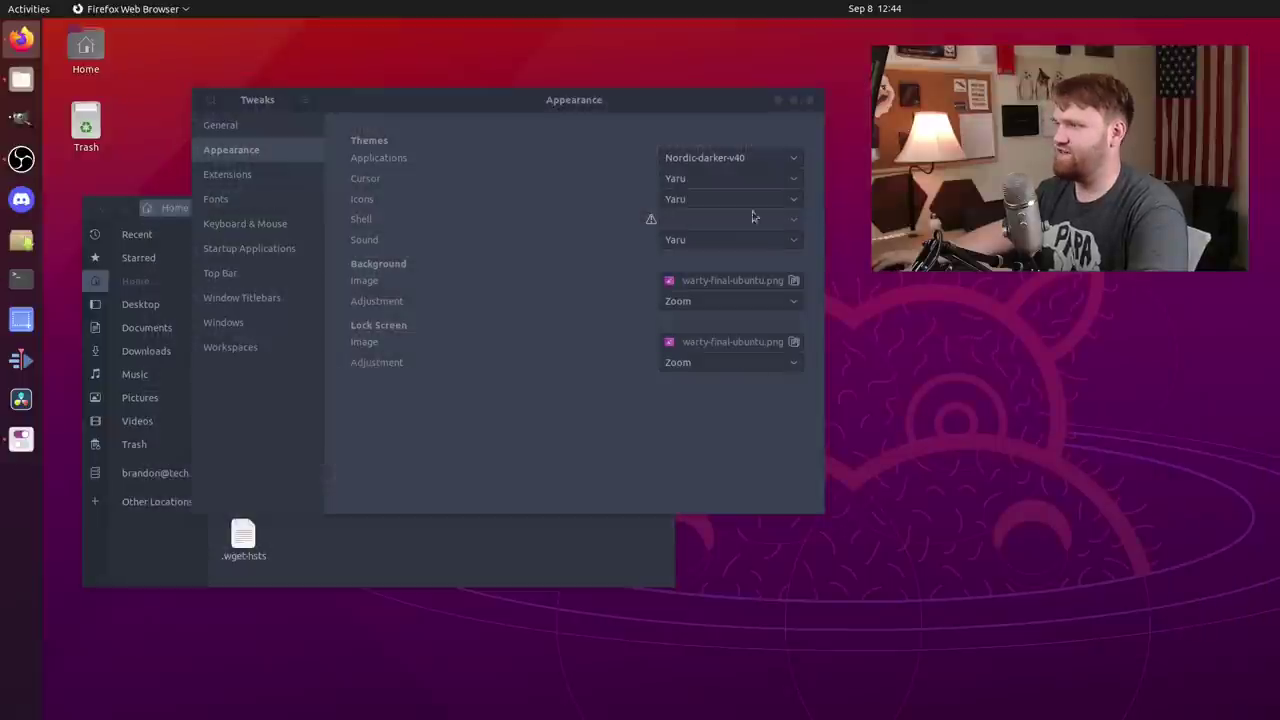
Check which icon themes Tweaks offers under Appearance and close Tweaks
left_click(646, 297)
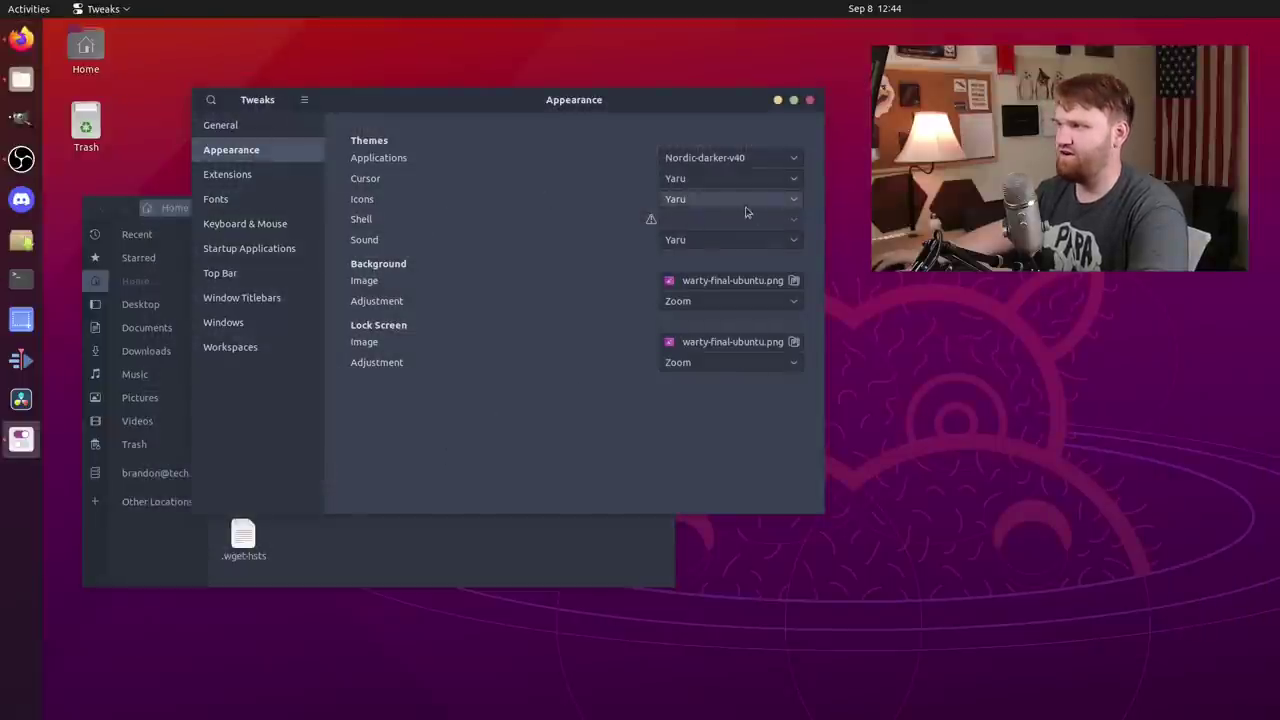
left_click(738, 206)
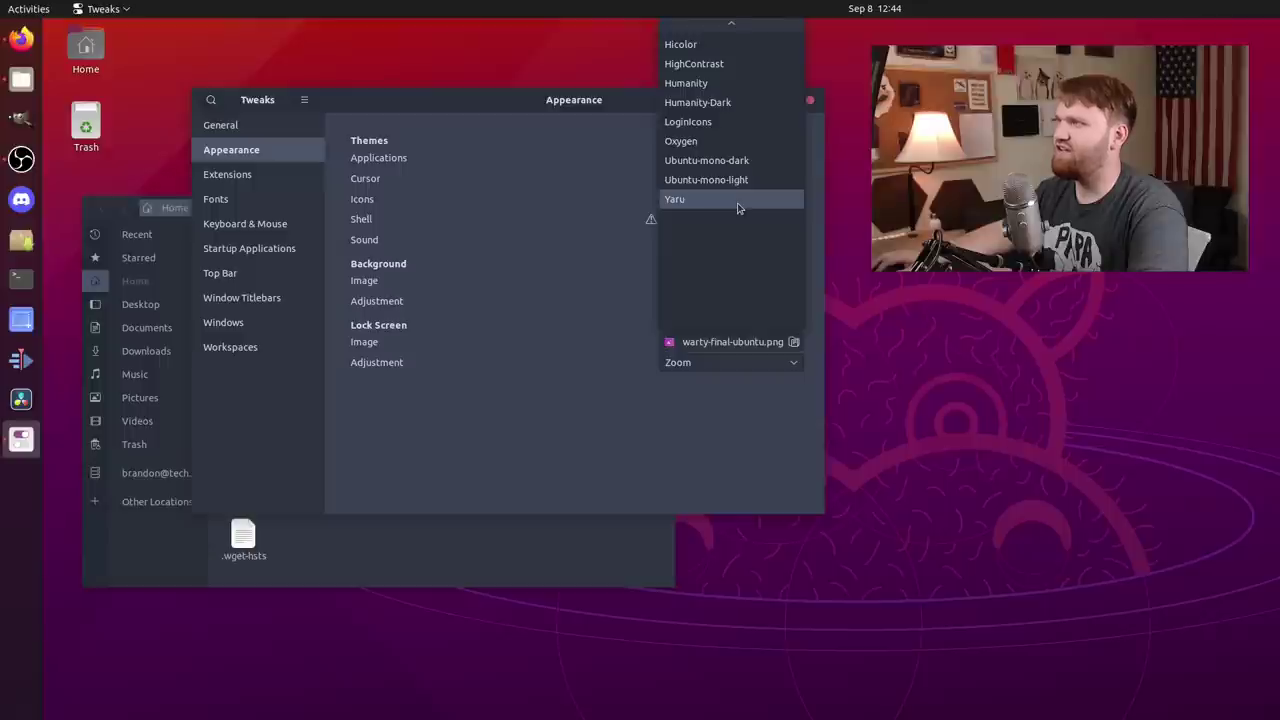
left_click(738, 207)
left_click(810, 100)
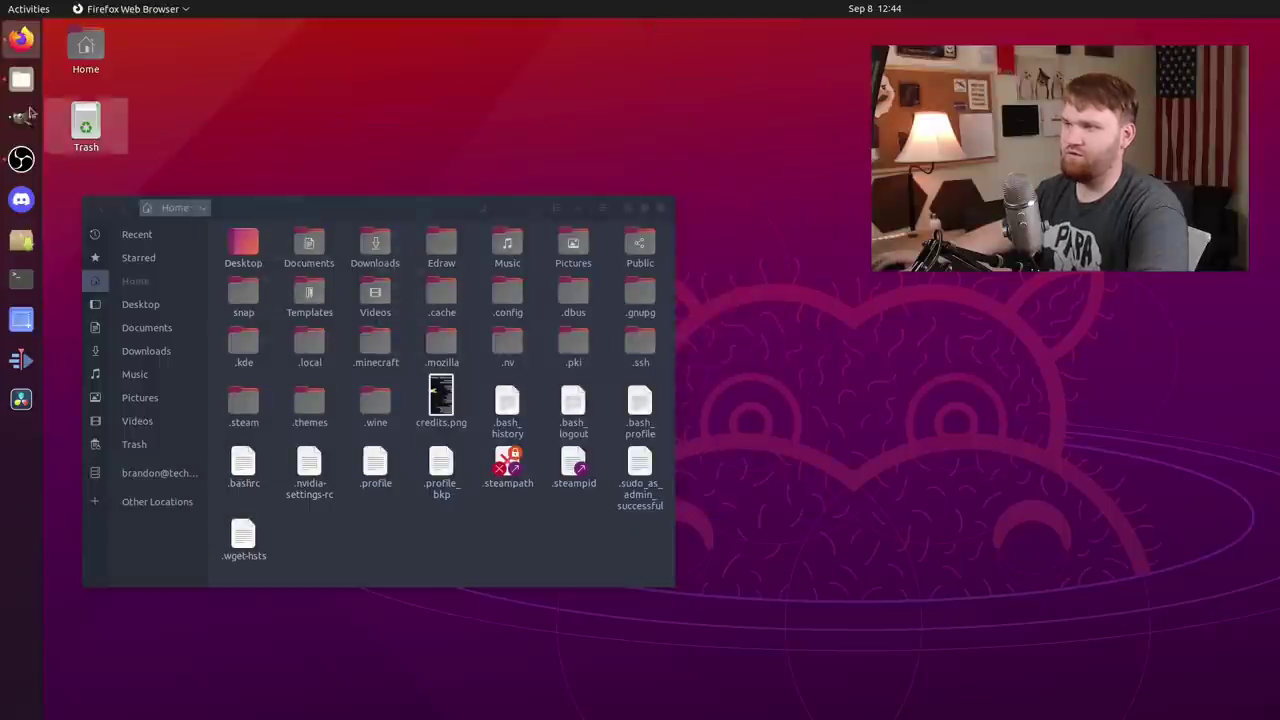
Reopen Tweaks, move its window over Files and set the Icons theme under Appearance to Papirus-Dark
left_click(30, 8)
type("tweak")
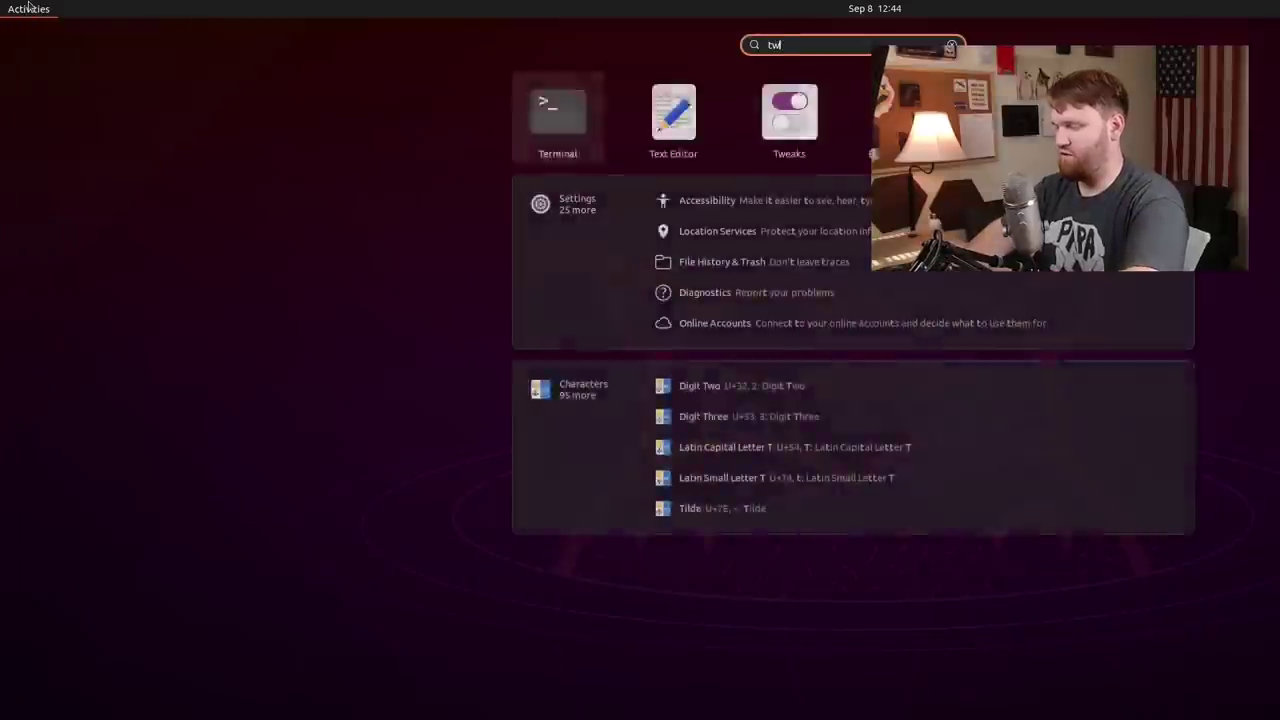
key("Return")
left_click_drag(769, 294, 299, 92)
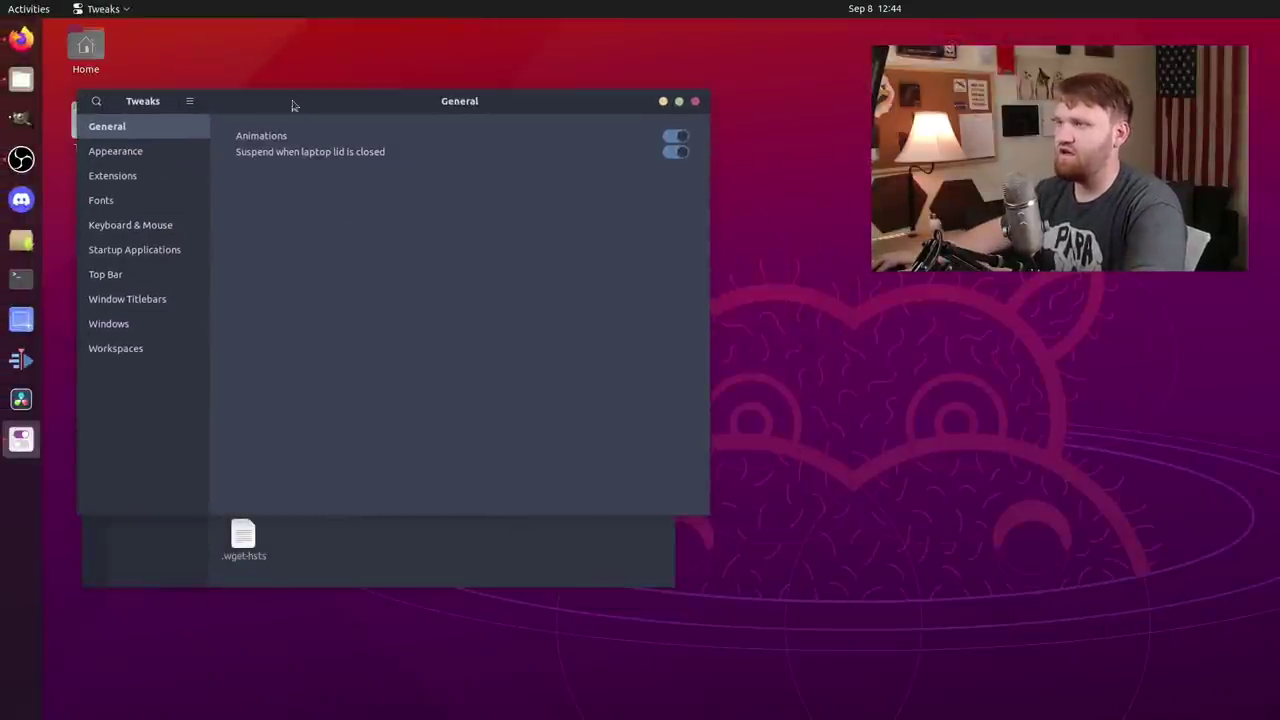
left_click(130, 151)
left_click(588, 200)
left_click(586, 200)
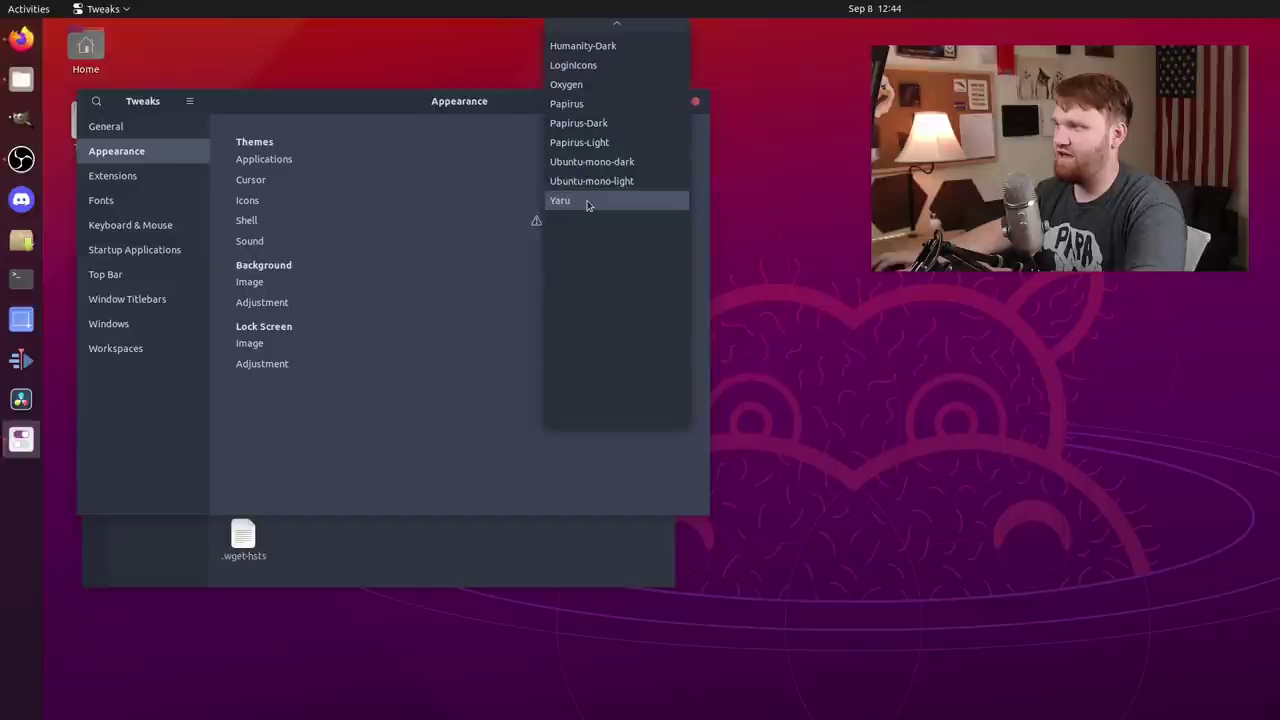
left_click(587, 200)
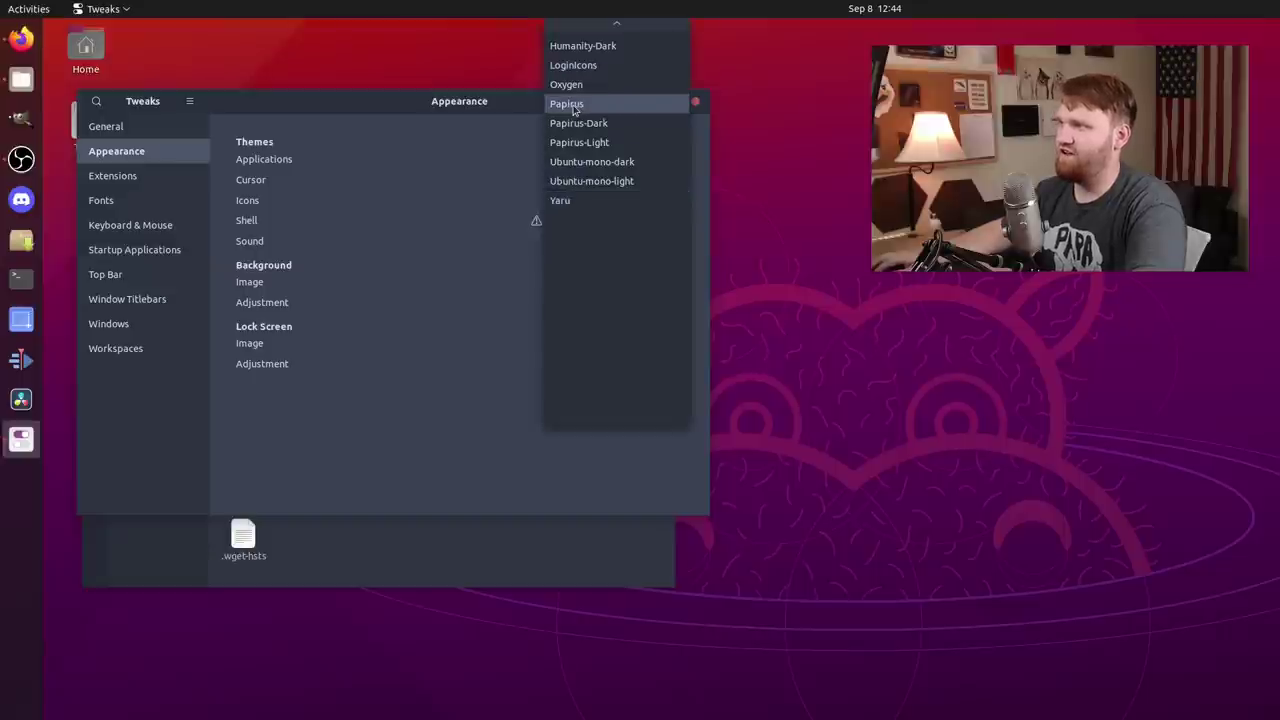
left_click(626, 131)
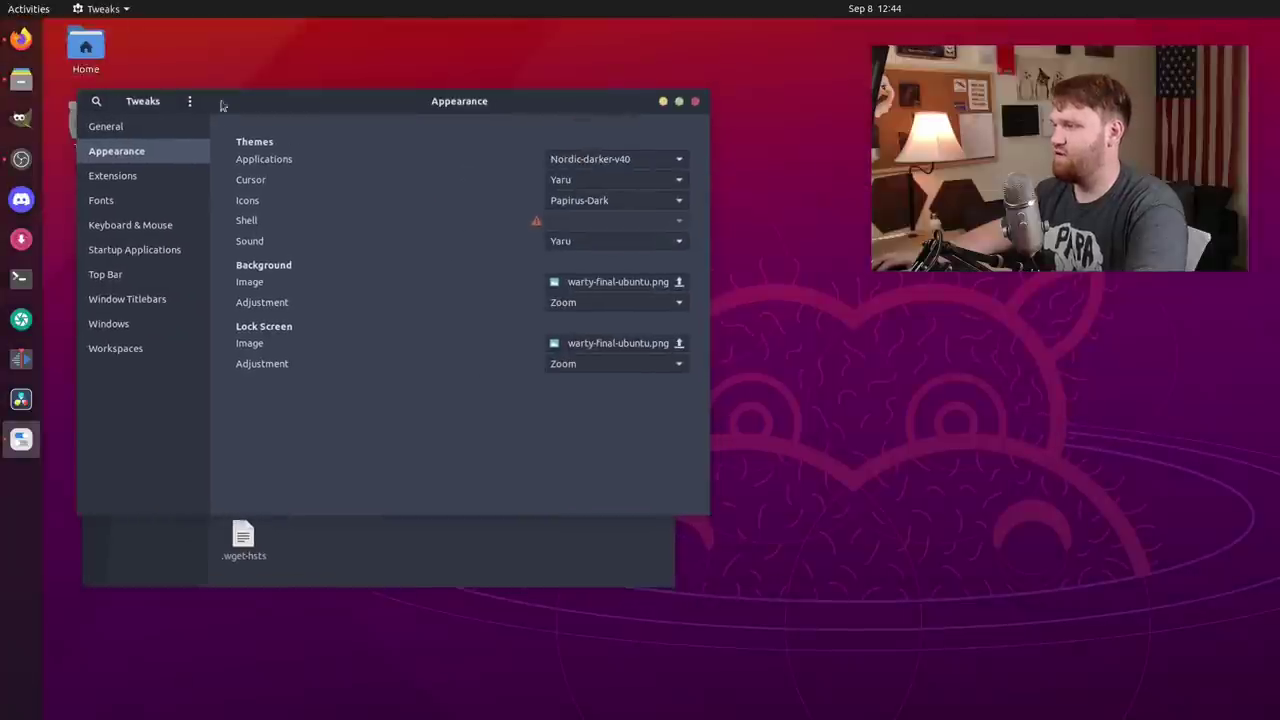
left_click(602, 200)
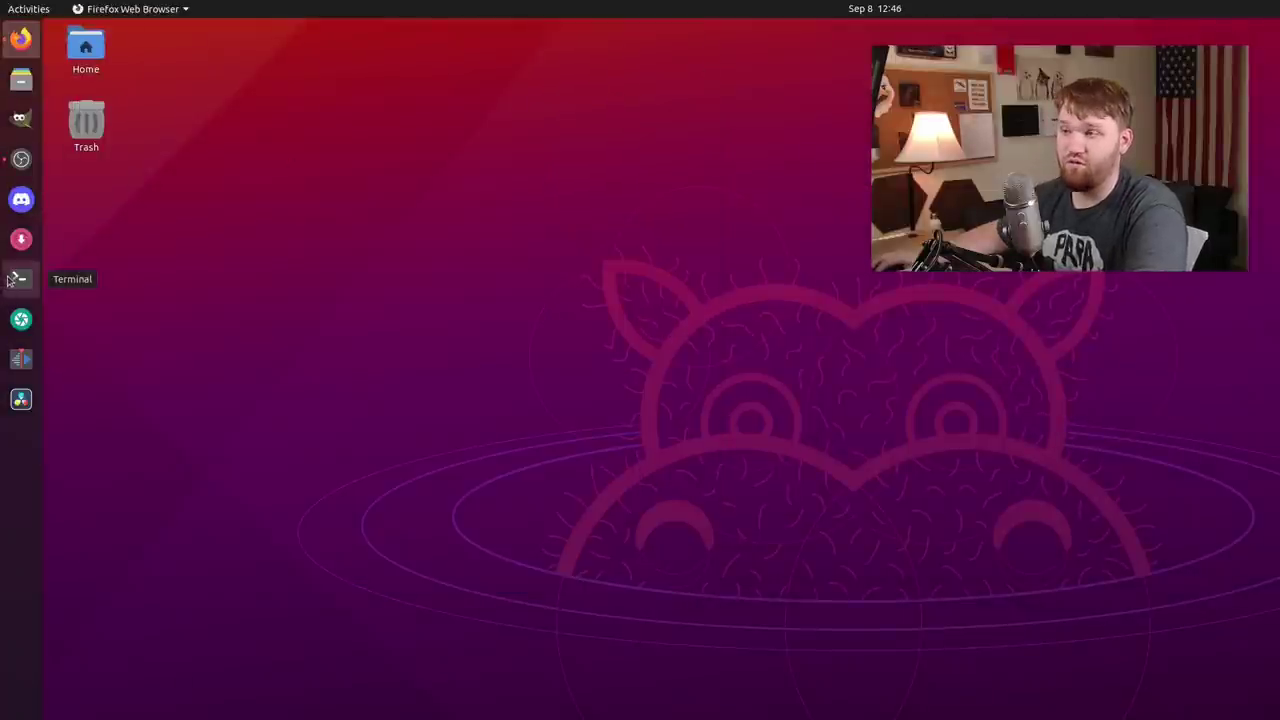
Open a new terminal, move its window toward the upper edge of the desktop and enlarge it
left_click(20, 279)
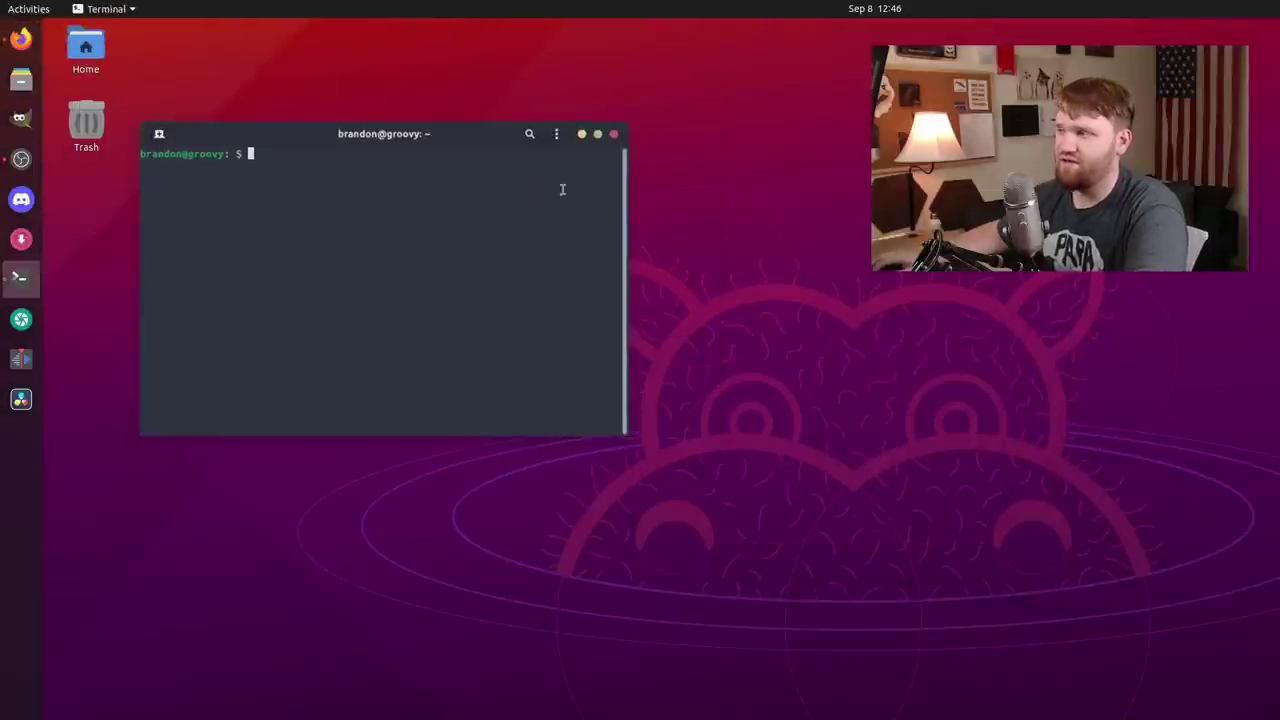
left_click_drag(450, 143, 403, 92)
left_click_drag(579, 390, 796, 606)
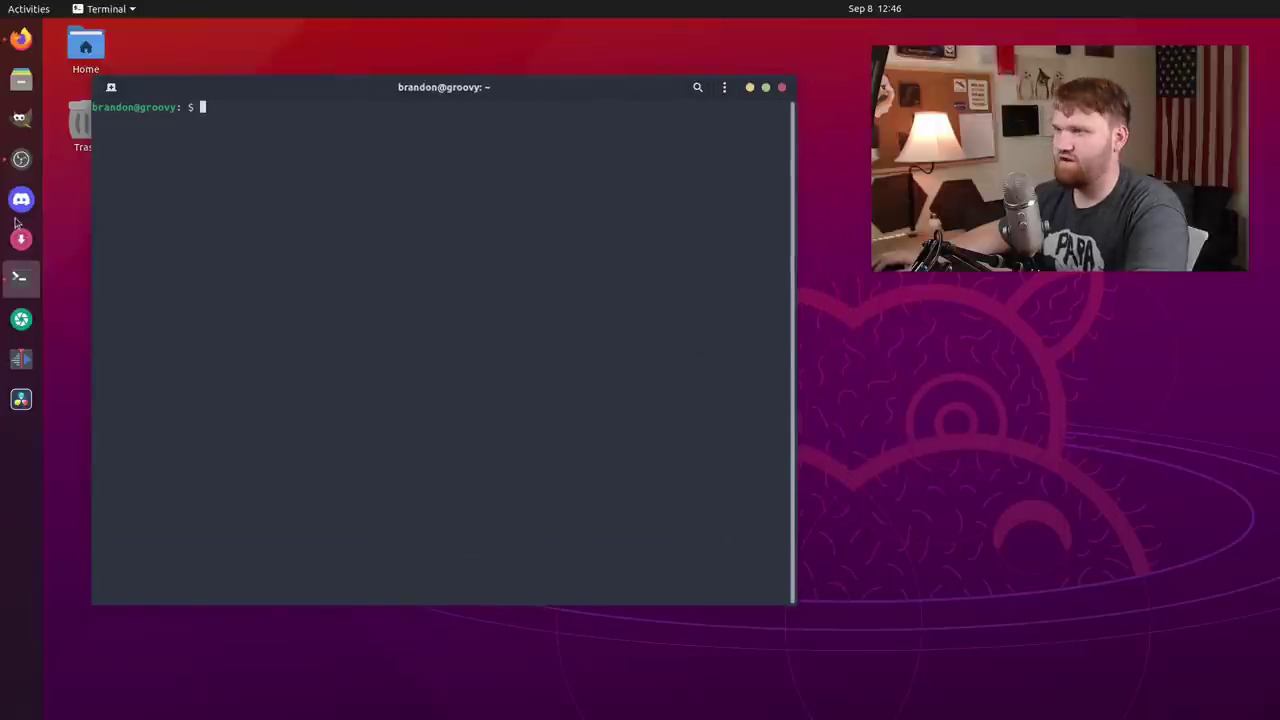
Open the terminal's preferences, move the window over the terminal and show the settings of the Unnamed profile
left_click(724, 87)
left_click(694, 225)
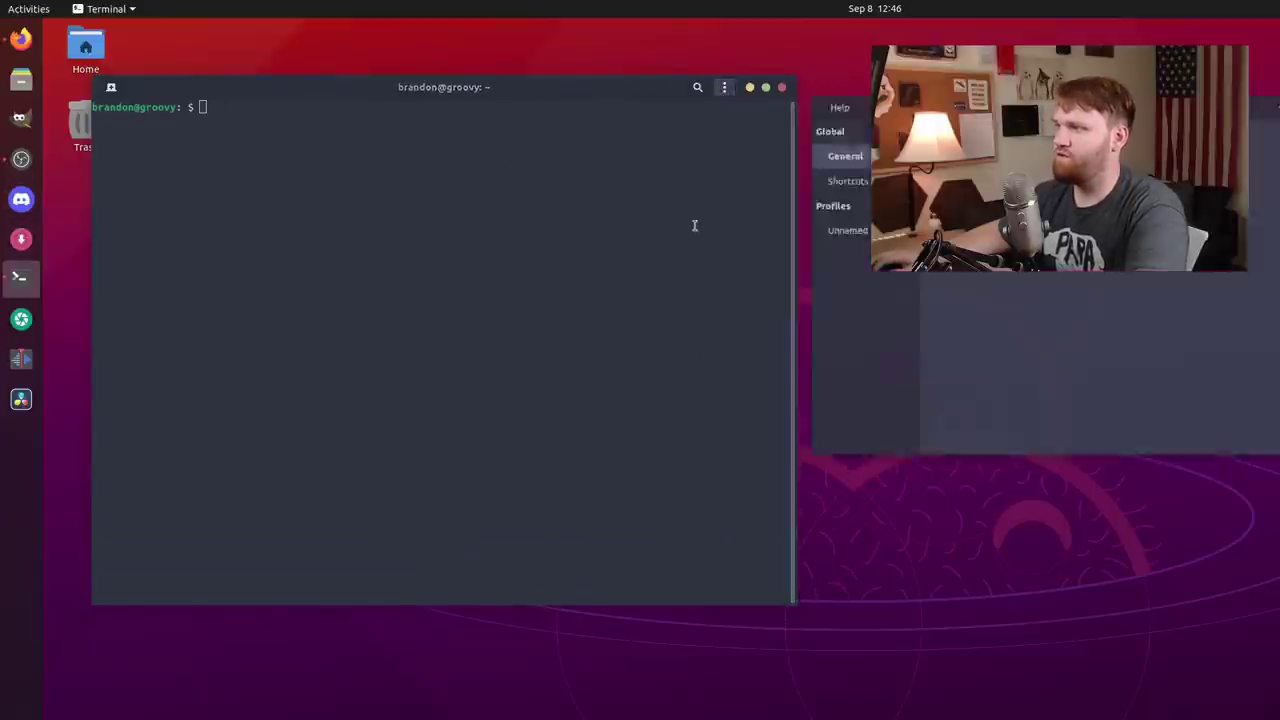
left_click_drag(877, 109, 474, 248)
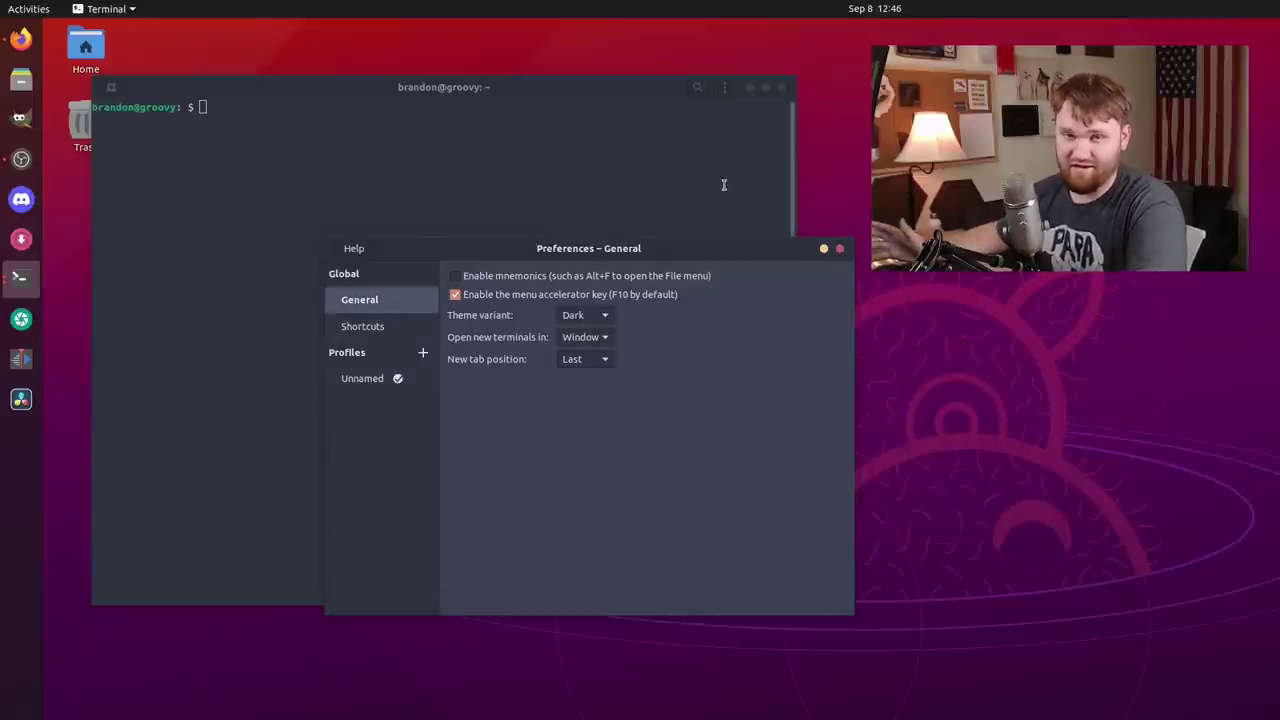
left_click(362, 380)
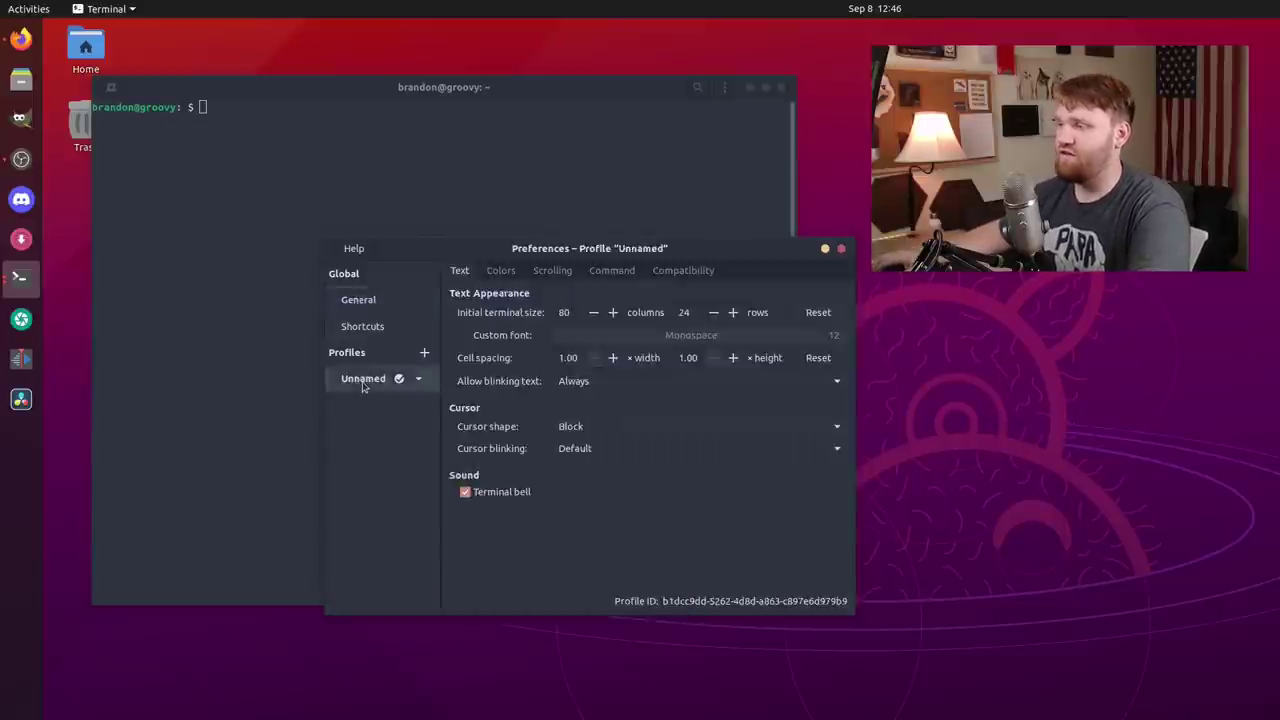
Turn off the system theme colors for the Unnamed profile and set the built-in text and background scheme to GNOME dark
left_click_drag(482, 252, 453, 264)
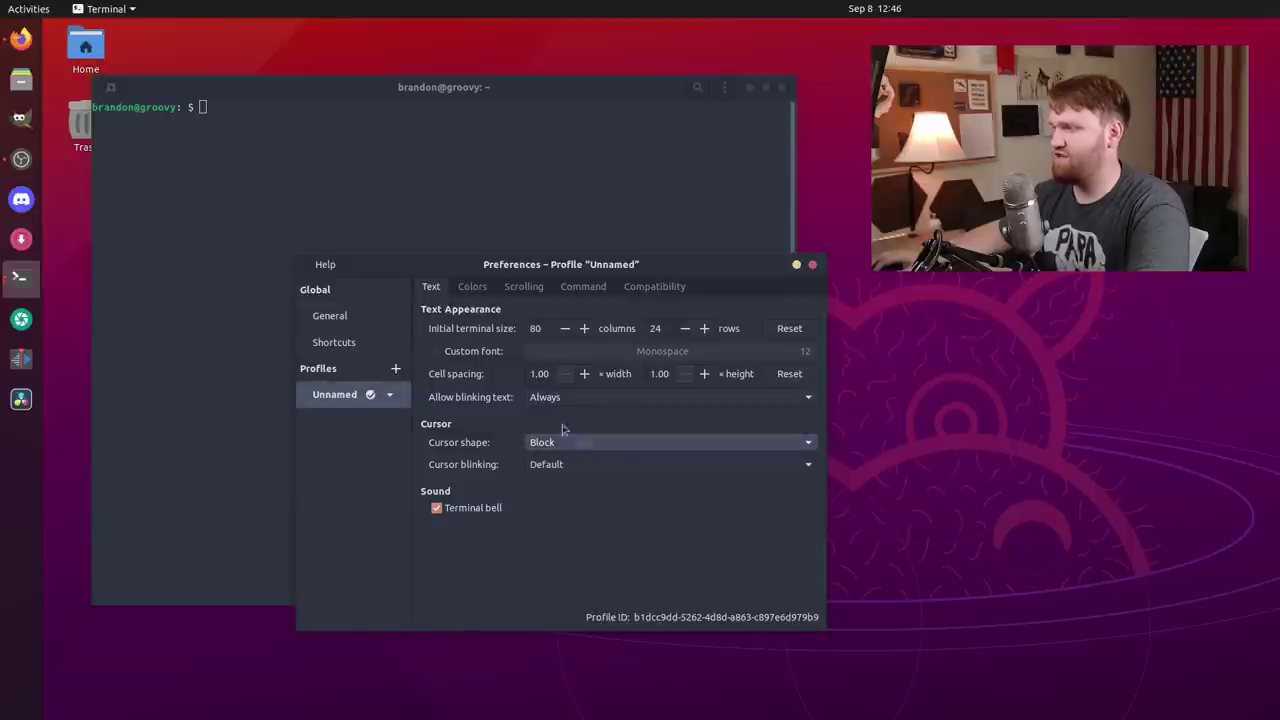
left_click(472, 287)
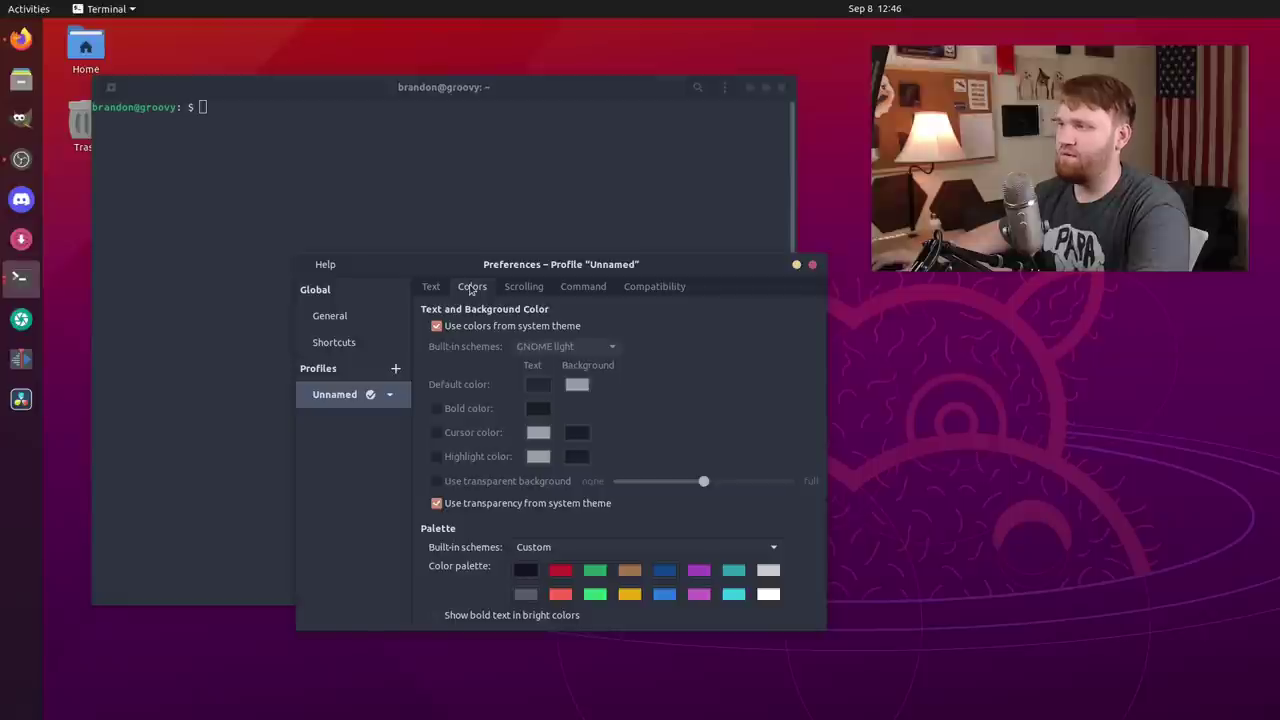
left_click(437, 326)
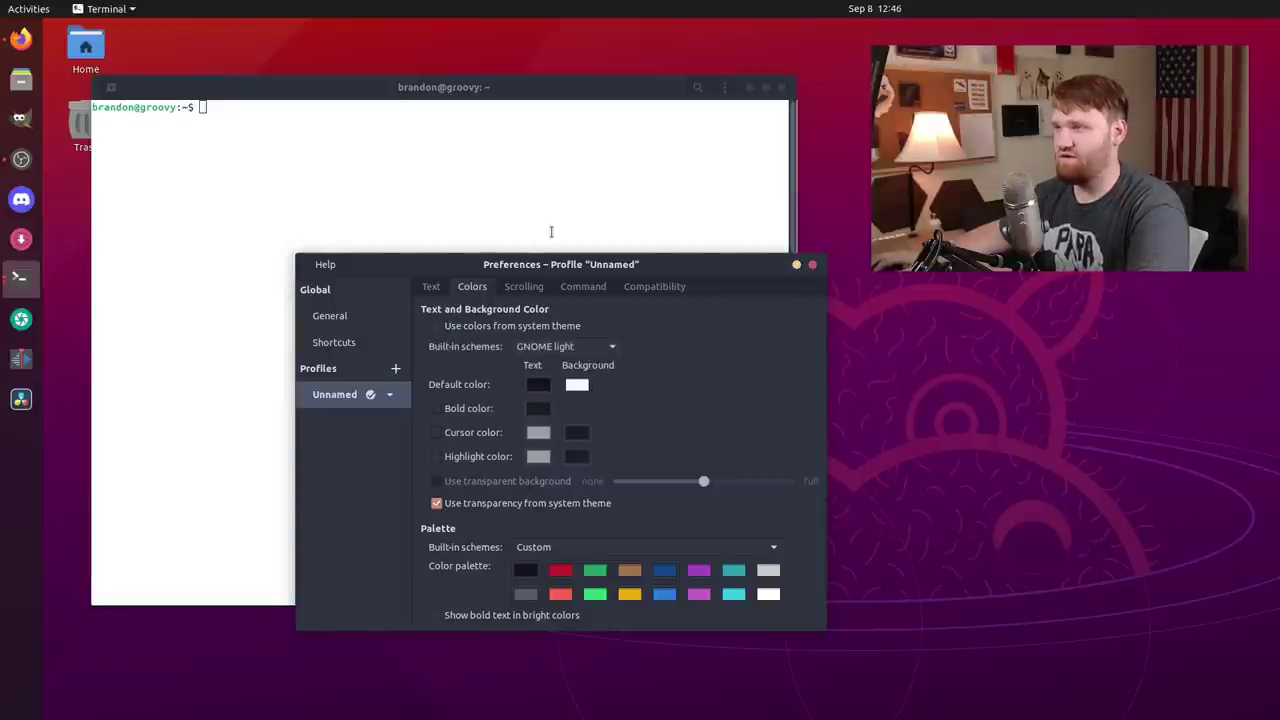
left_click(563, 348)
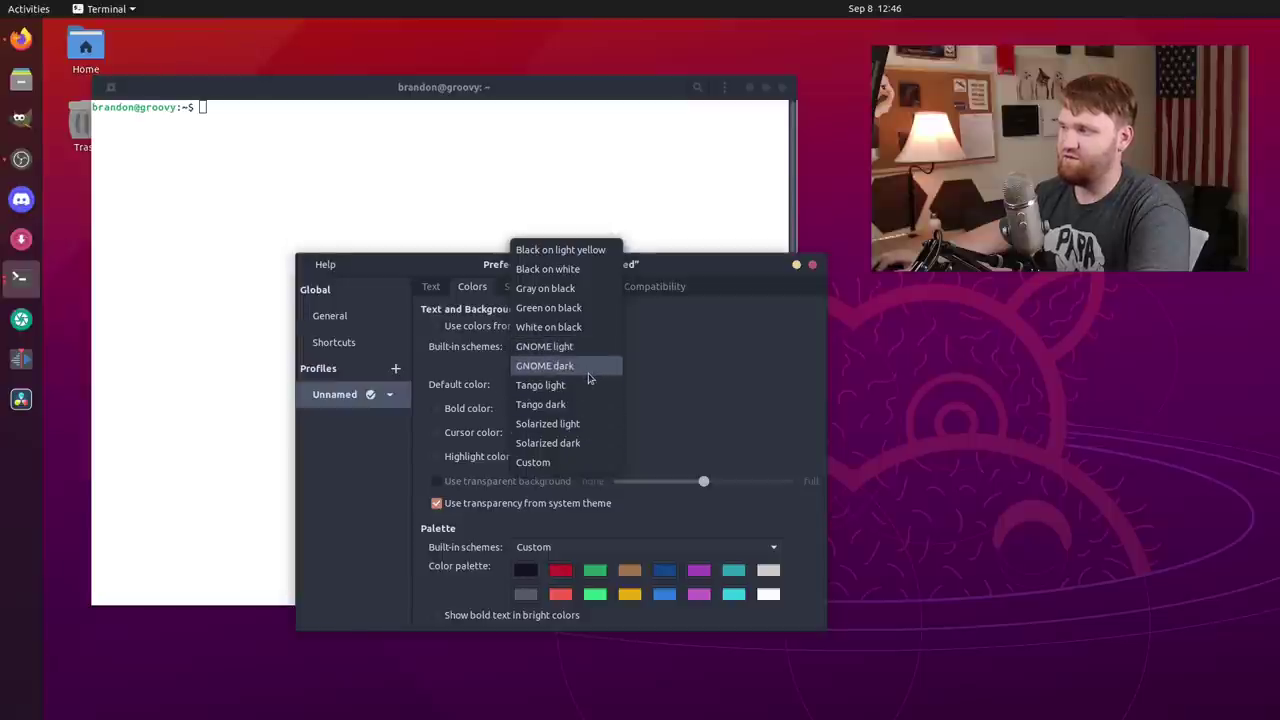
left_click(589, 368)
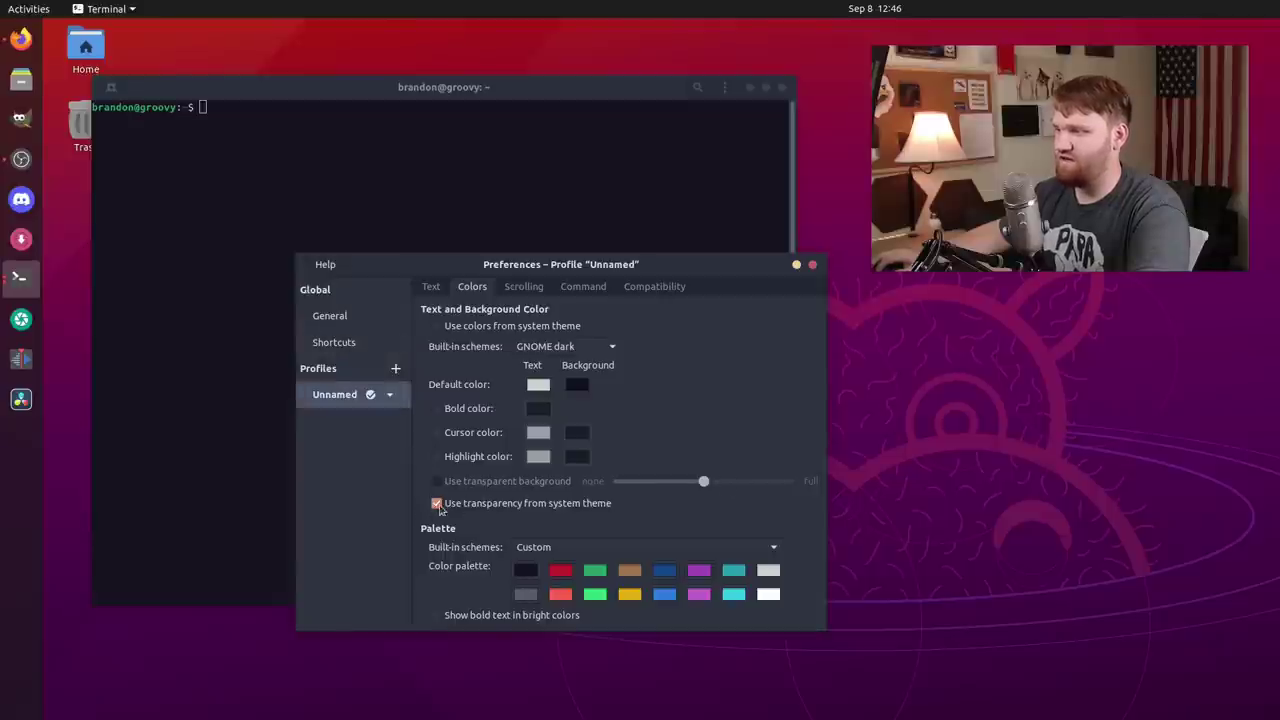
Replace the system theme's transparency with a transparent background at about one third, and close the preferences and the terminal
left_click(436, 504)
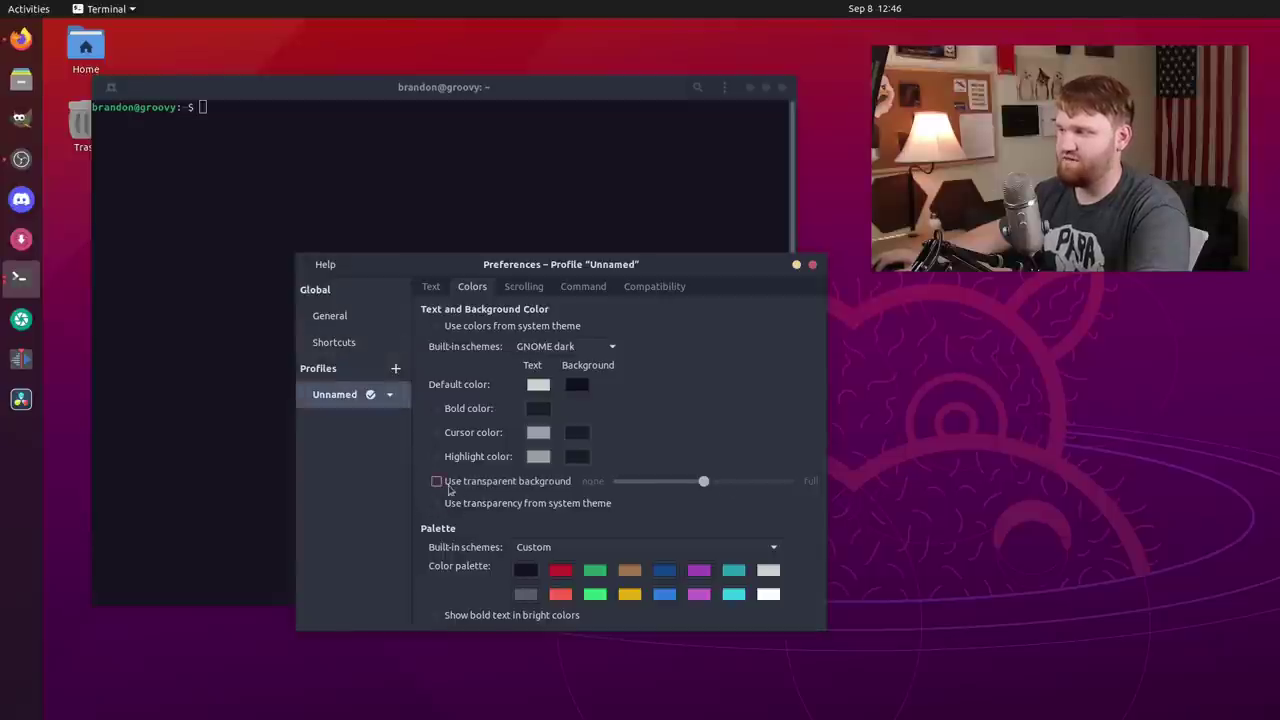
left_click(437, 483)
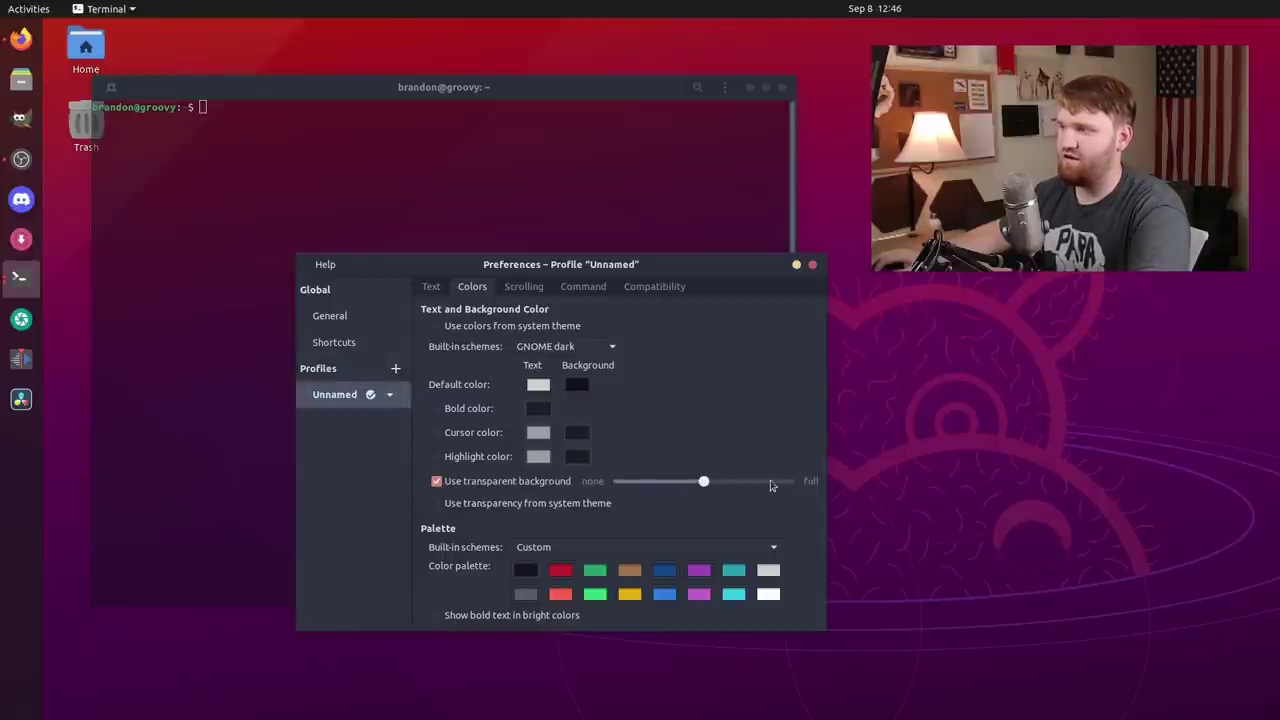
mouse_move(701, 483)
left_mouse_down()
mouse_move(671, 482)
mouse_move(696, 482)
left_mouse_up()
mouse_move(400, 84)
left_mouse_down()
mouse_move(438, 101)
mouse_move(456, 144)
mouse_move(434, 120)
mouse_move(675, 153)
mouse_move(452, 137)
mouse_move(459, 104)
mouse_move(408, 62)
mouse_move(408, 81)
left_mouse_up()
left_click(620, 403)
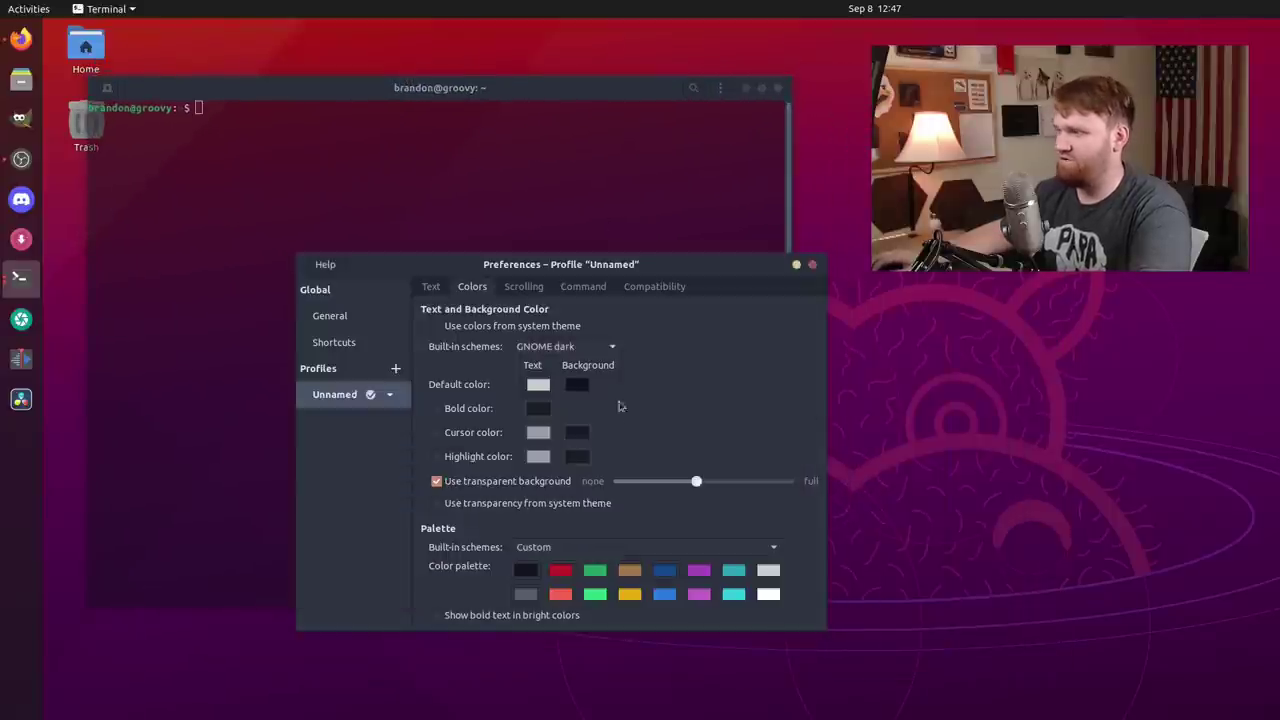
mouse_move(699, 487)
left_mouse_down()
mouse_move(723, 483)
mouse_move(676, 484)
left_mouse_up()
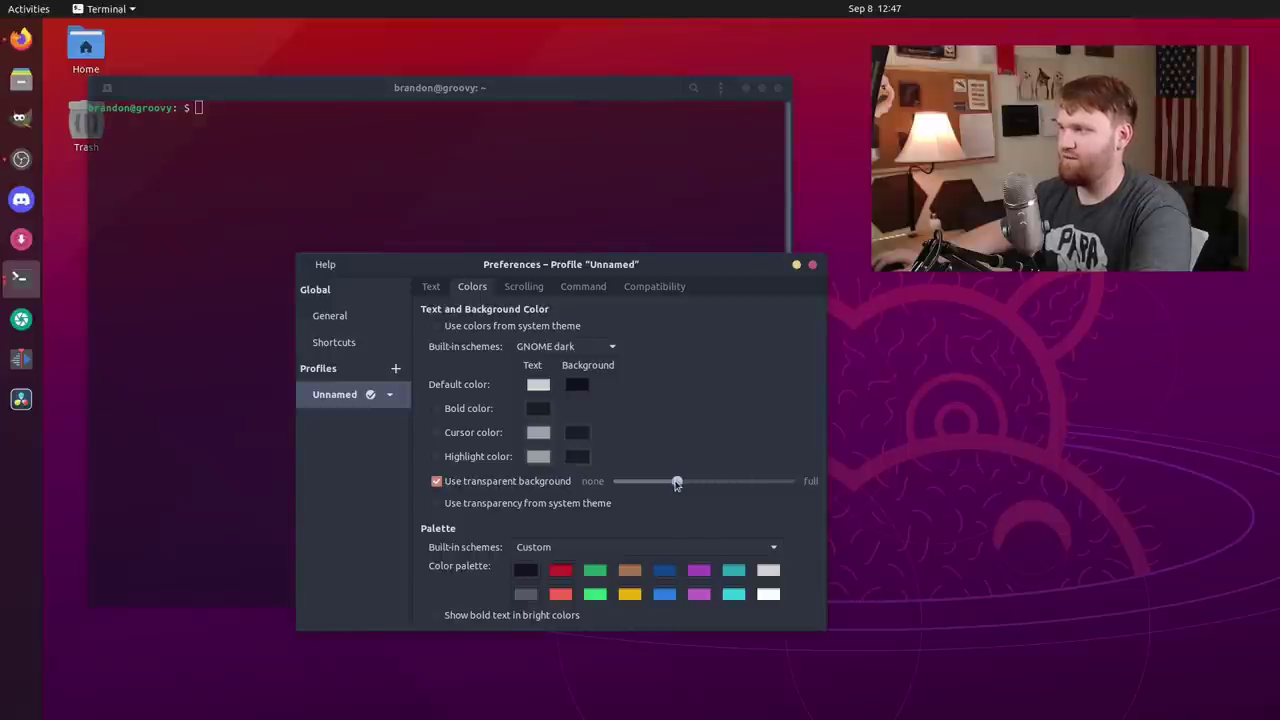
left_click(812, 264)
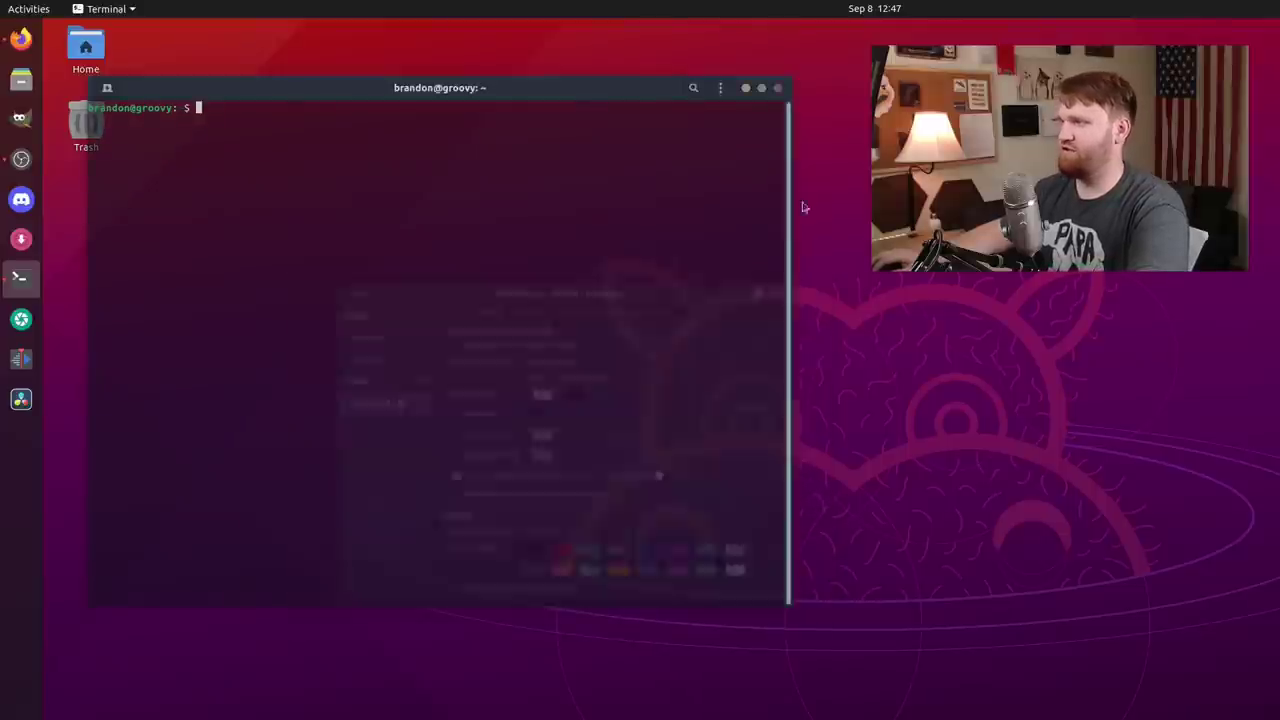
left_click(779, 88)
Open Files, move its window to the middle of the desktop and open .bashrc from the Home folder
left_click(22, 80)
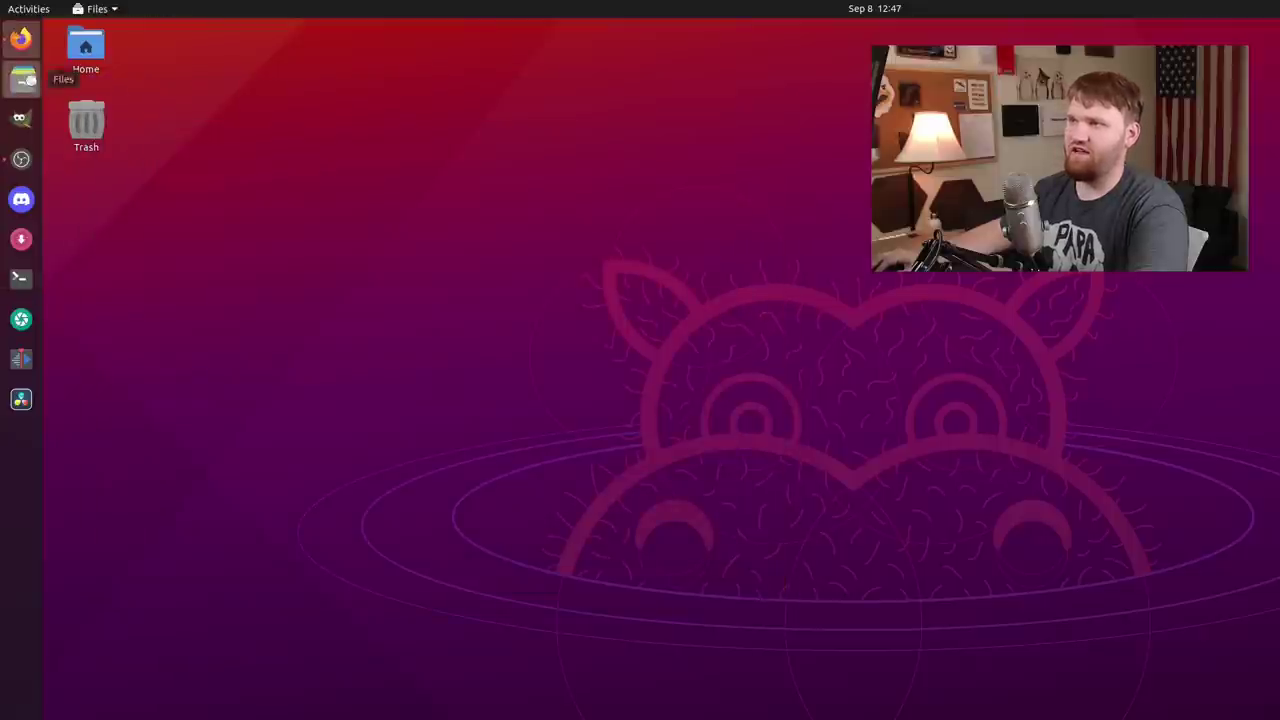
left_click_drag(487, 87, 410, 100)
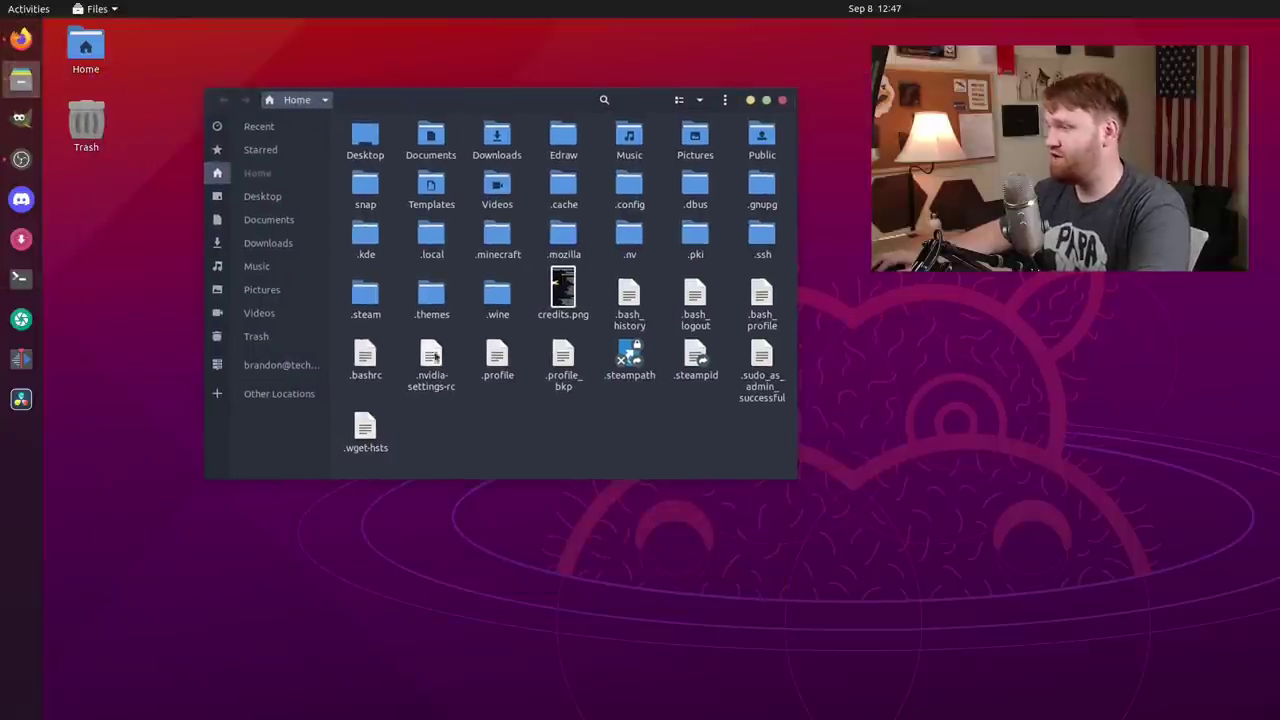
double_click(365, 355)
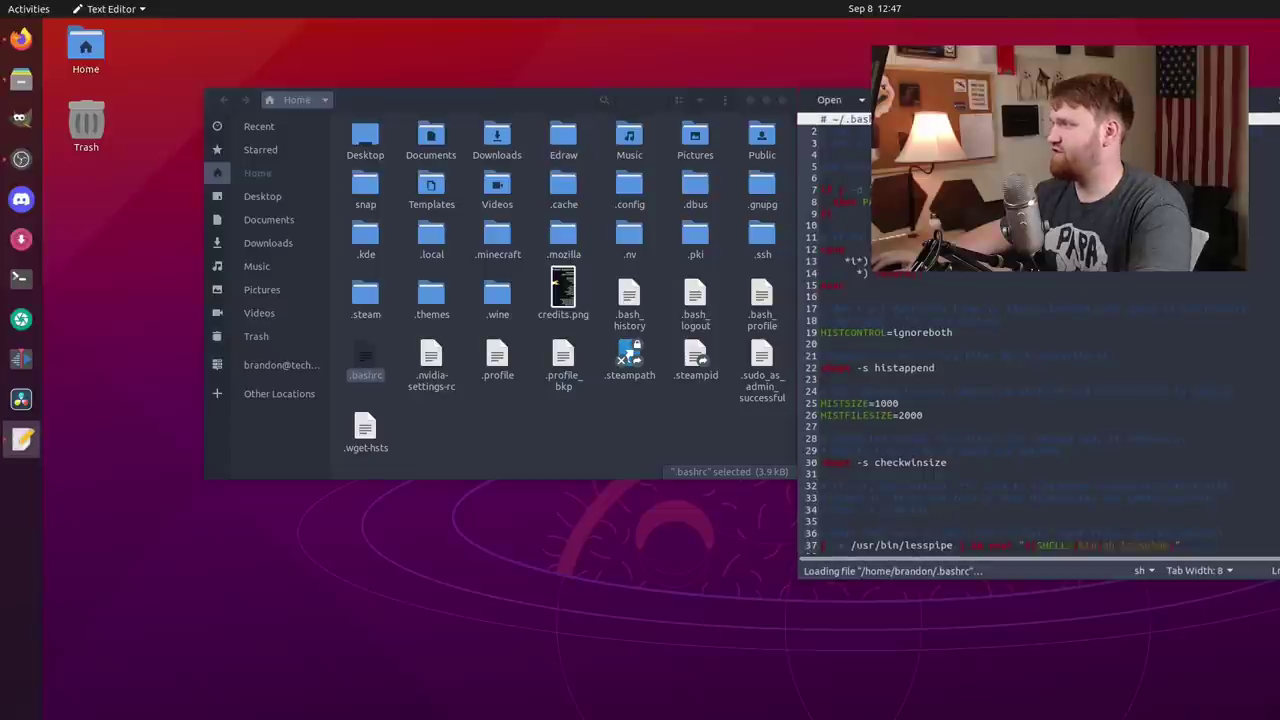
scroll(400, 397, "down", 10)
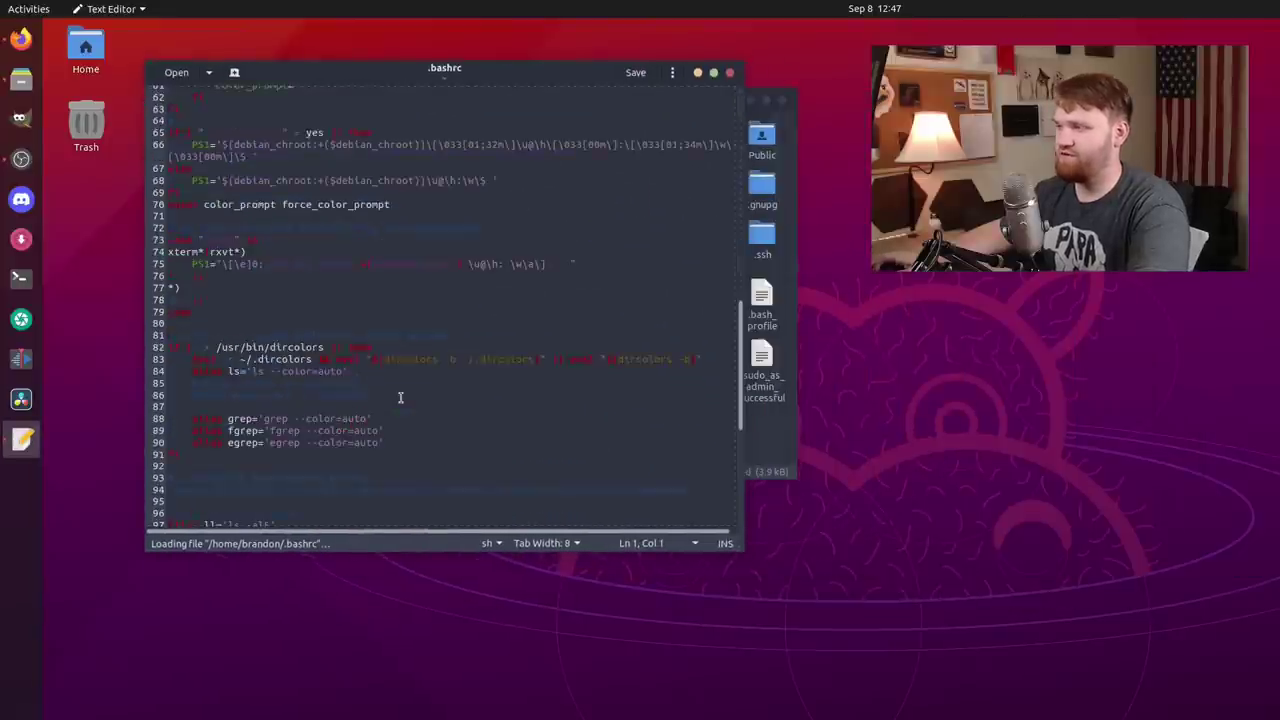
scroll(400, 397, "down", 9)
Add a command that prints the system information on line 126 at the end of .bashrc, save the file and close it
left_click(317, 518)
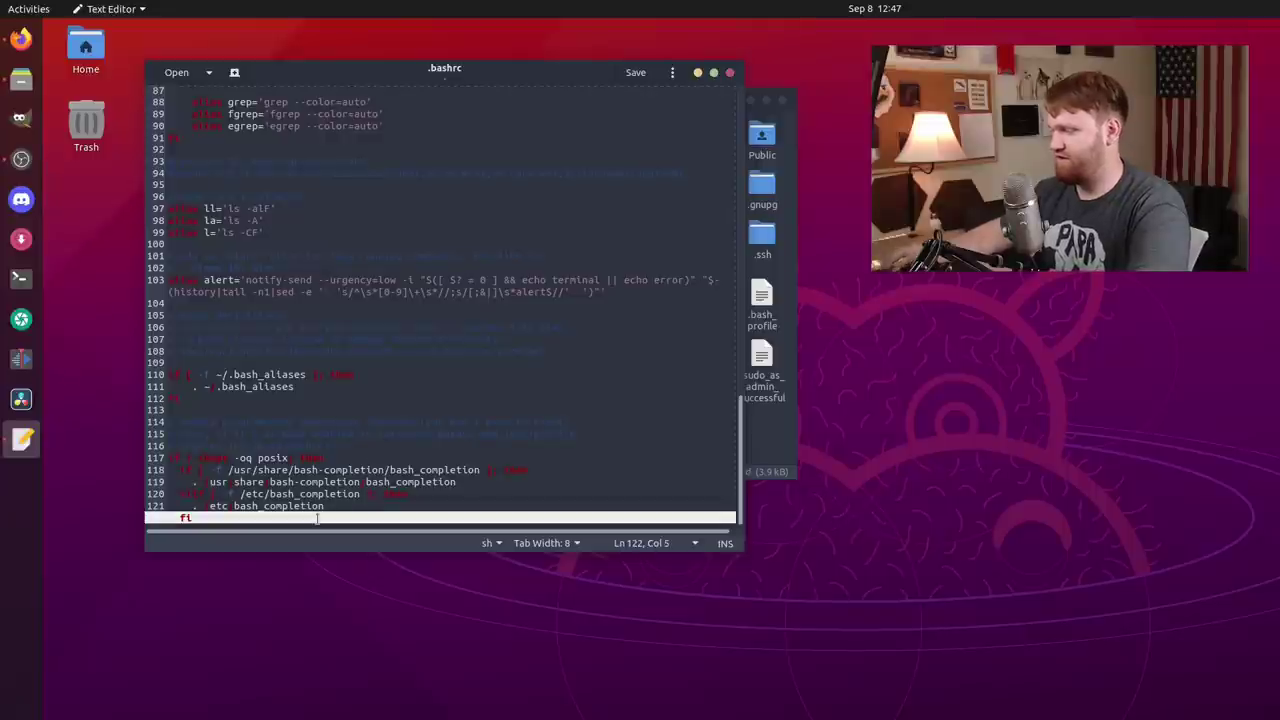
key("Return")
key("Return")
key("Return")
key("Return")
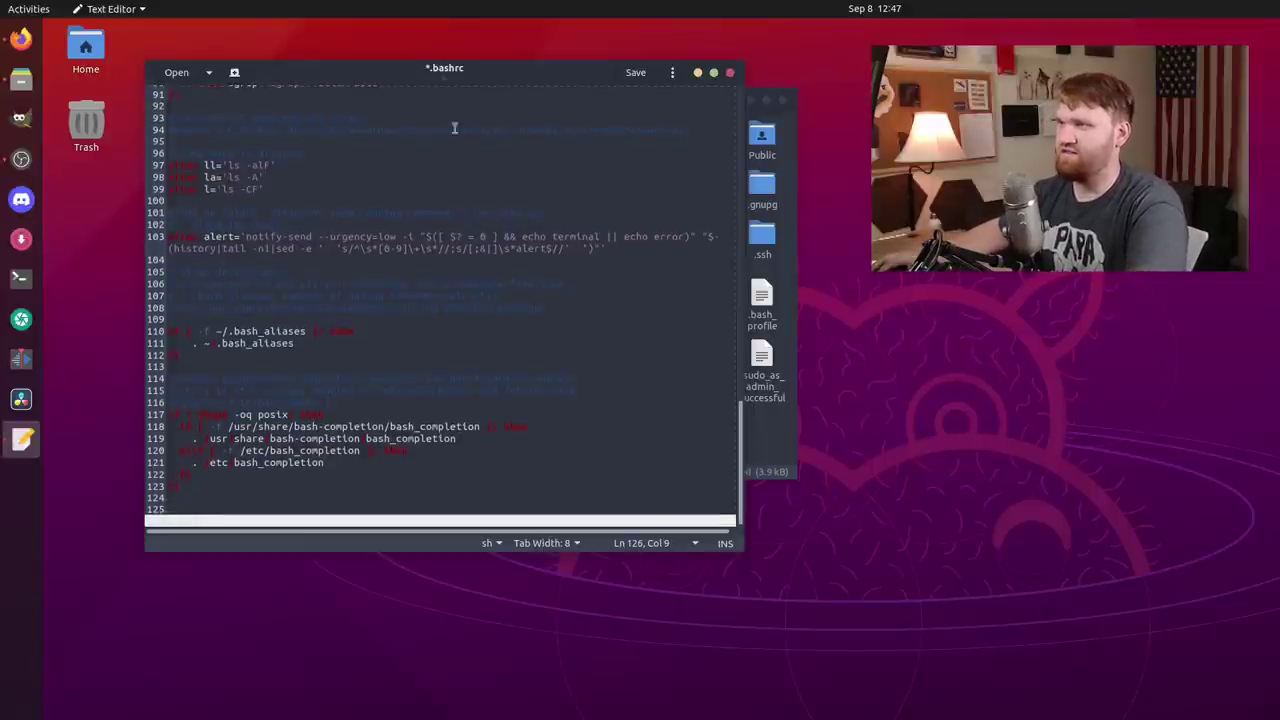
left_click(635, 72)
left_click(731, 76)
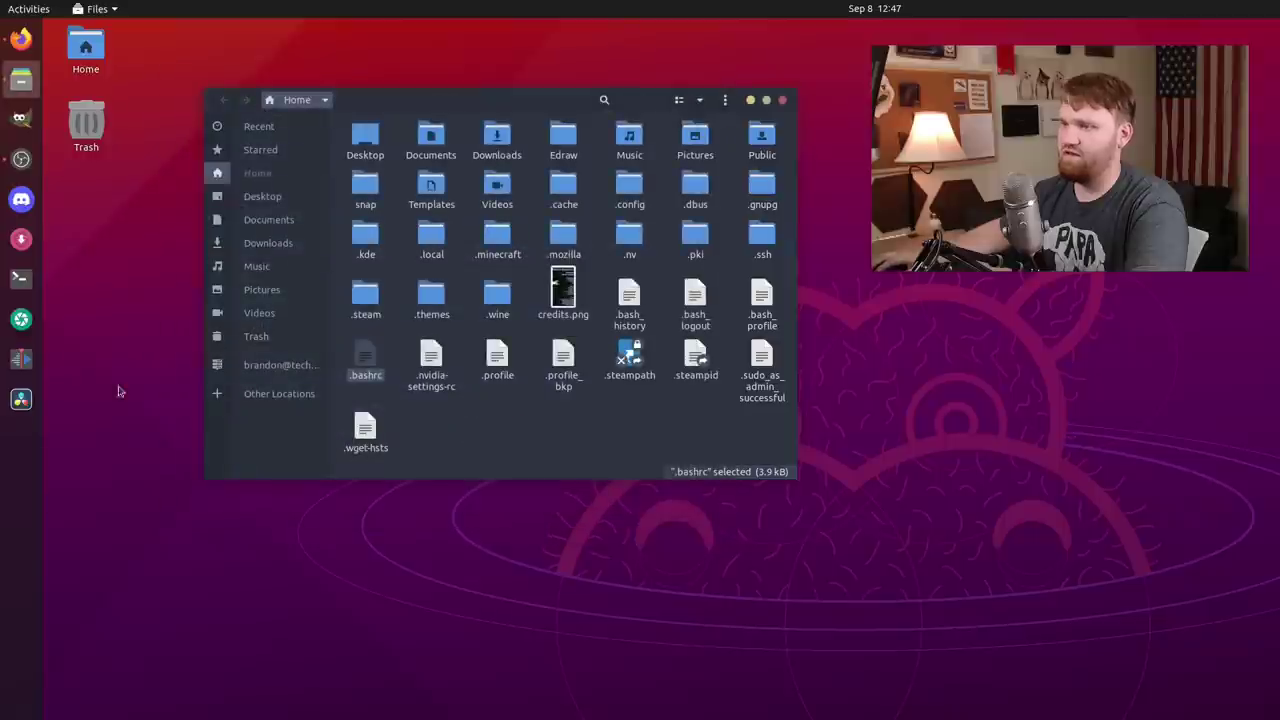
Check the startup output of a new terminal placed over Files, and close both the terminal and Files
left_click(21, 278)
left_click_drag(487, 505, 423, 274)
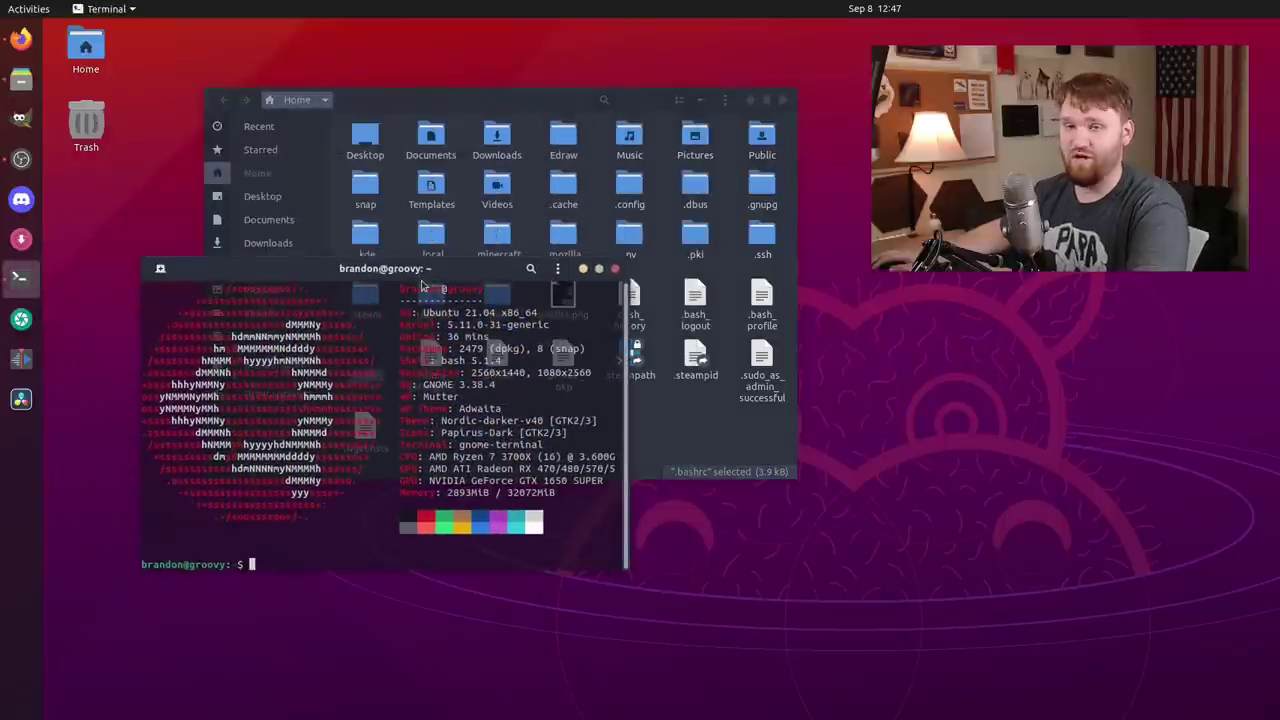
left_click(615, 268)
left_click_drag(572, 101, 516, 112)
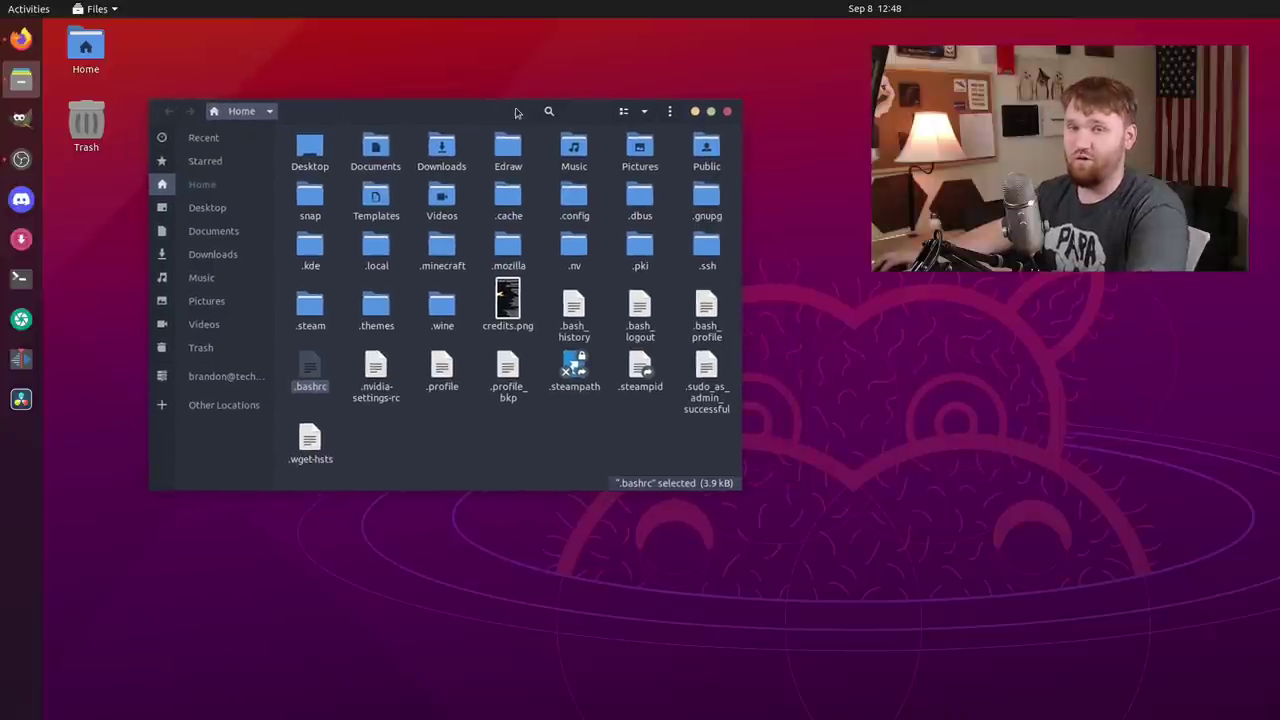
left_click(728, 112)
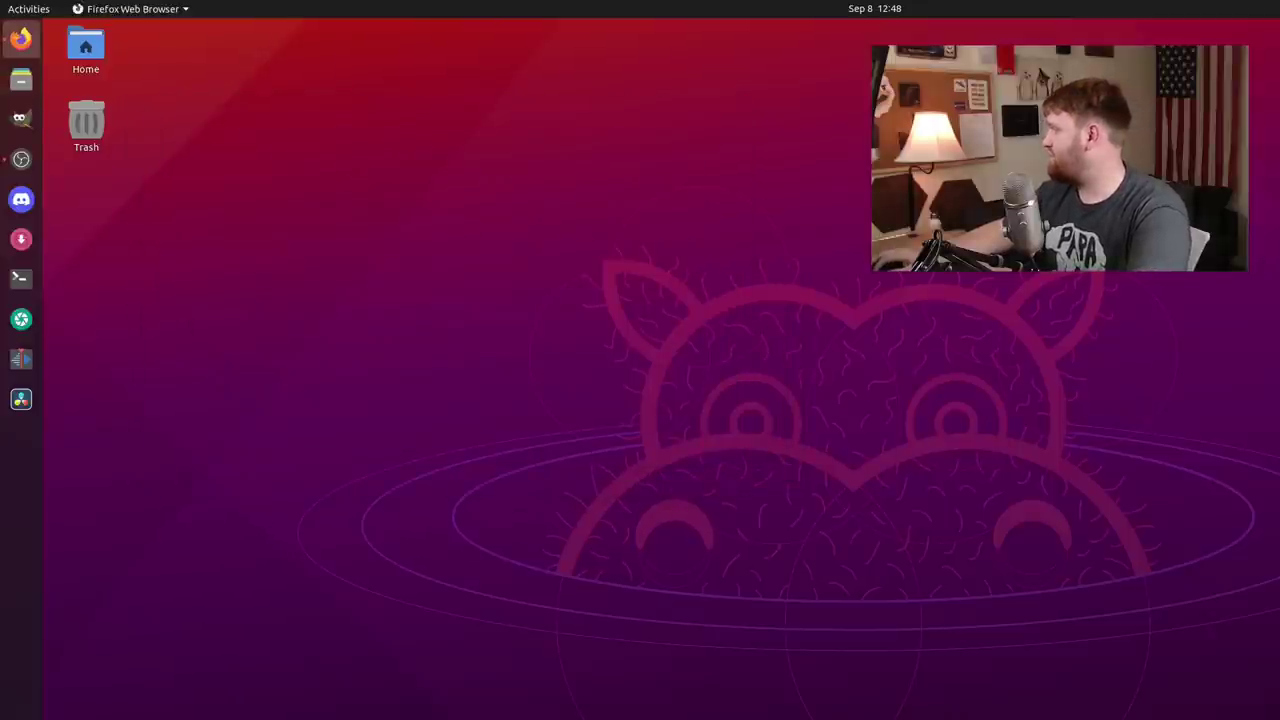
left_click(21, 159)
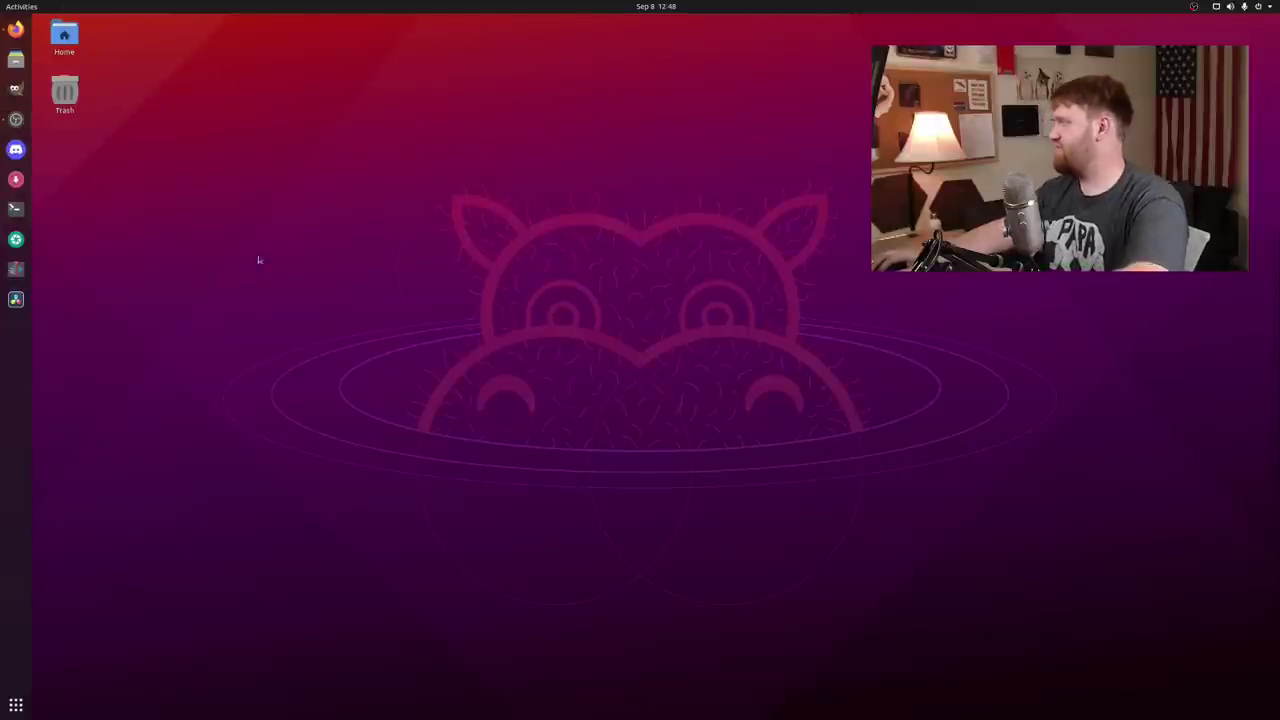
left_click(16, 60)
left_click_drag(390, 66, 373, 143)
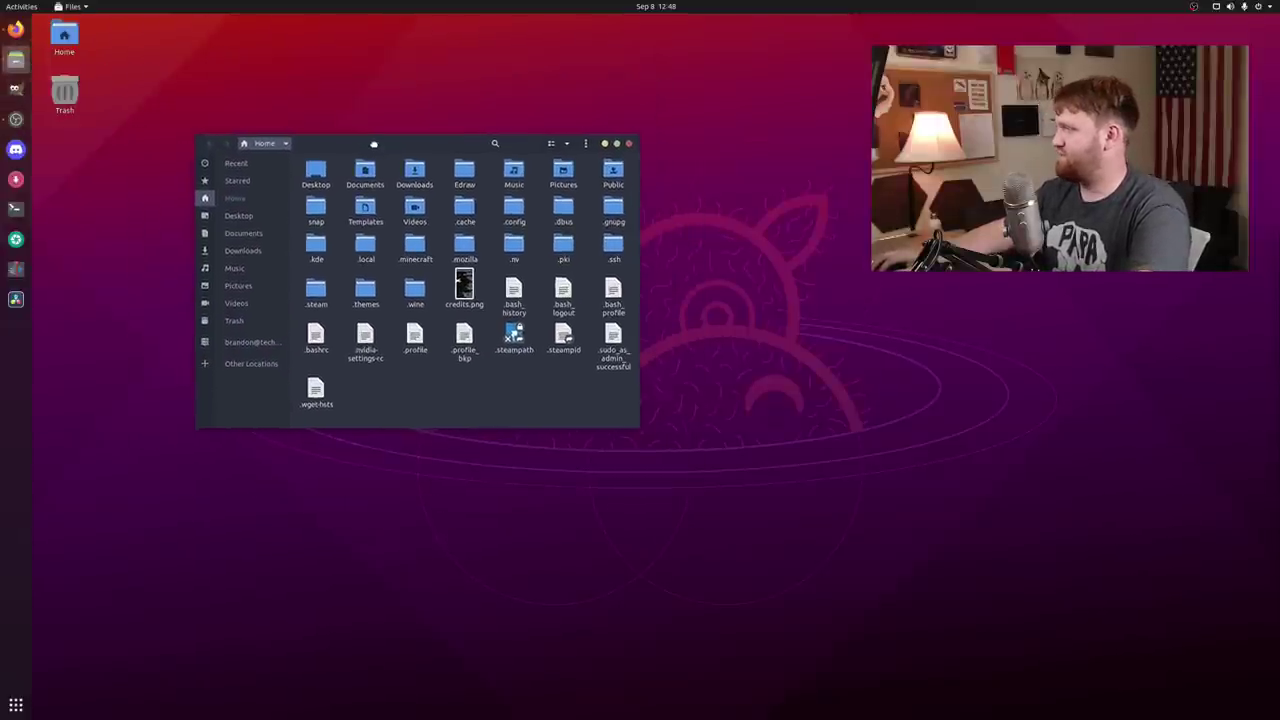
left_click(629, 143)
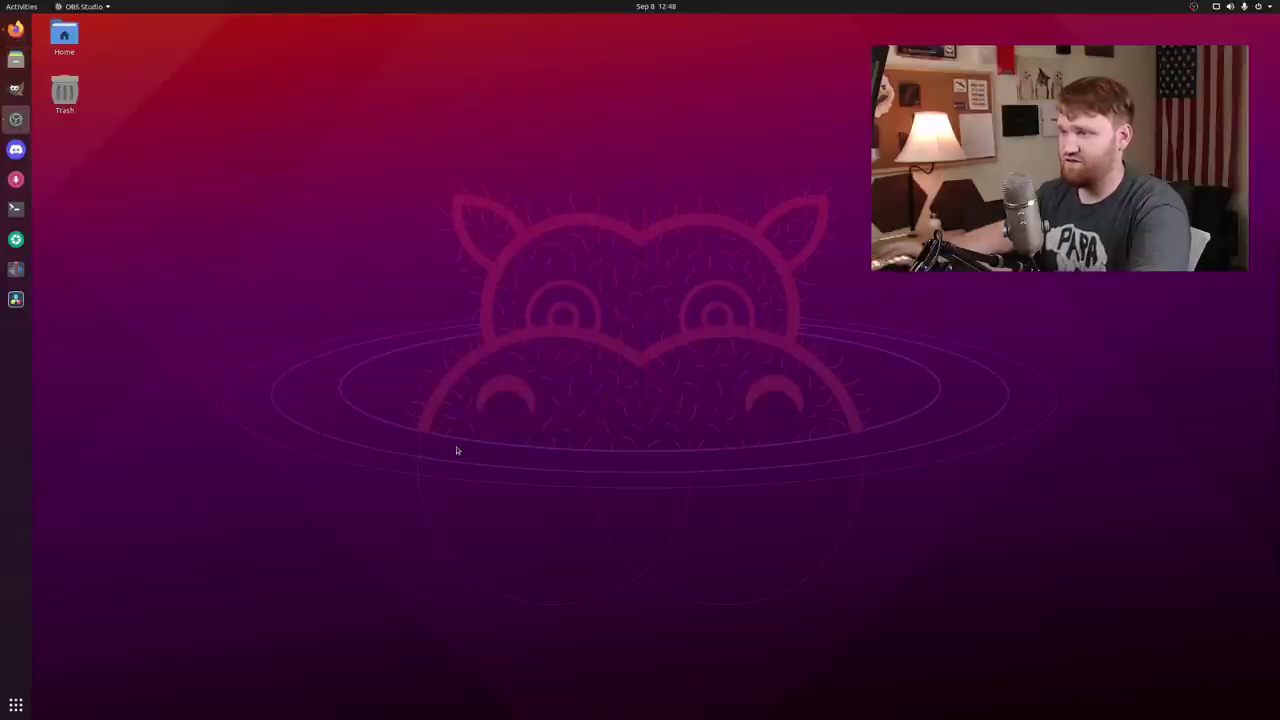
Switch to Firefox with the GNOME Shell Extensions site, move its window toward the dock and enlarge it
left_click(16, 29)
left_click_drag(638, 34, 420, 38)
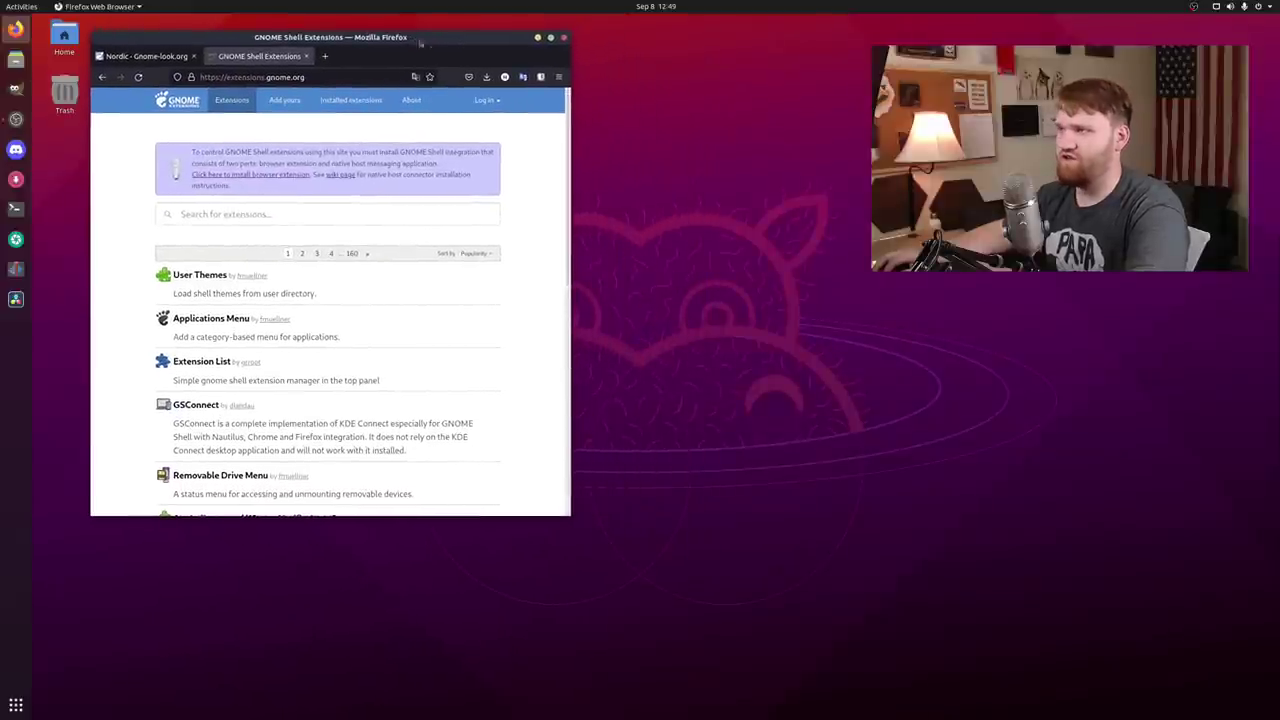
left_click_drag(571, 511, 826, 660)
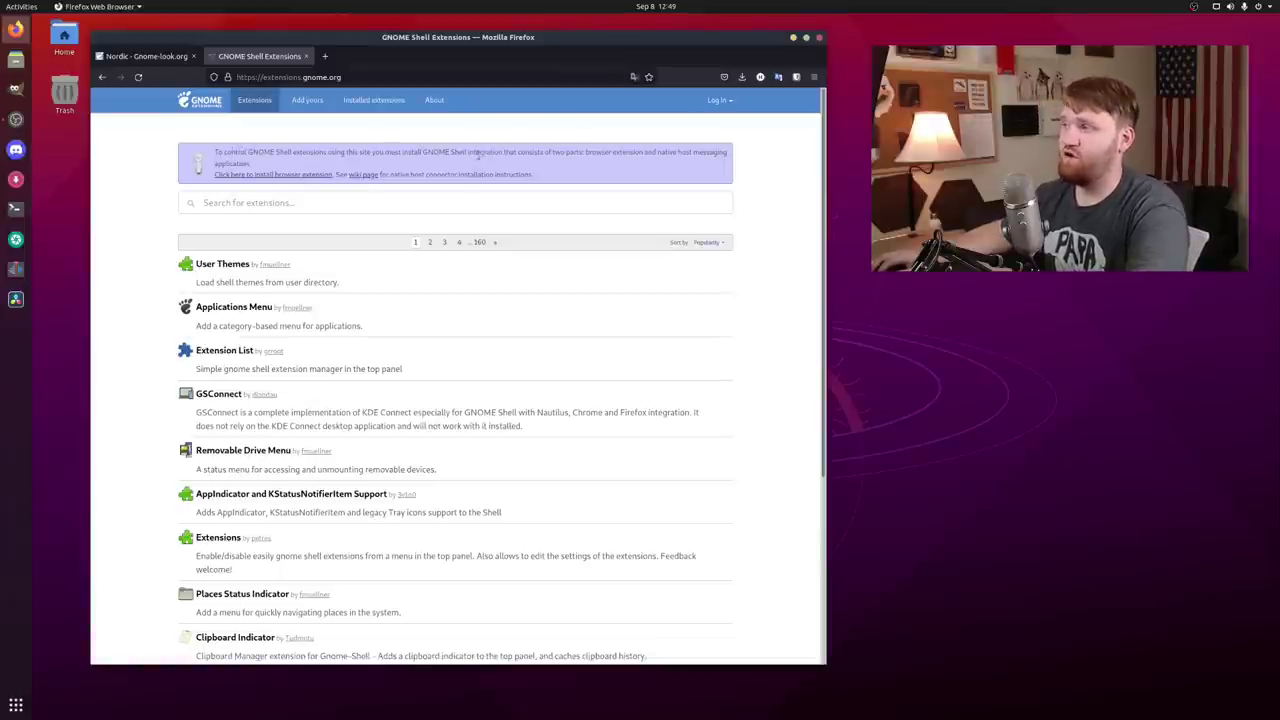
Install the GNOME Shell integration browser add-on from extensions.gnome.org and acknowledge the installation
left_click(263, 177)
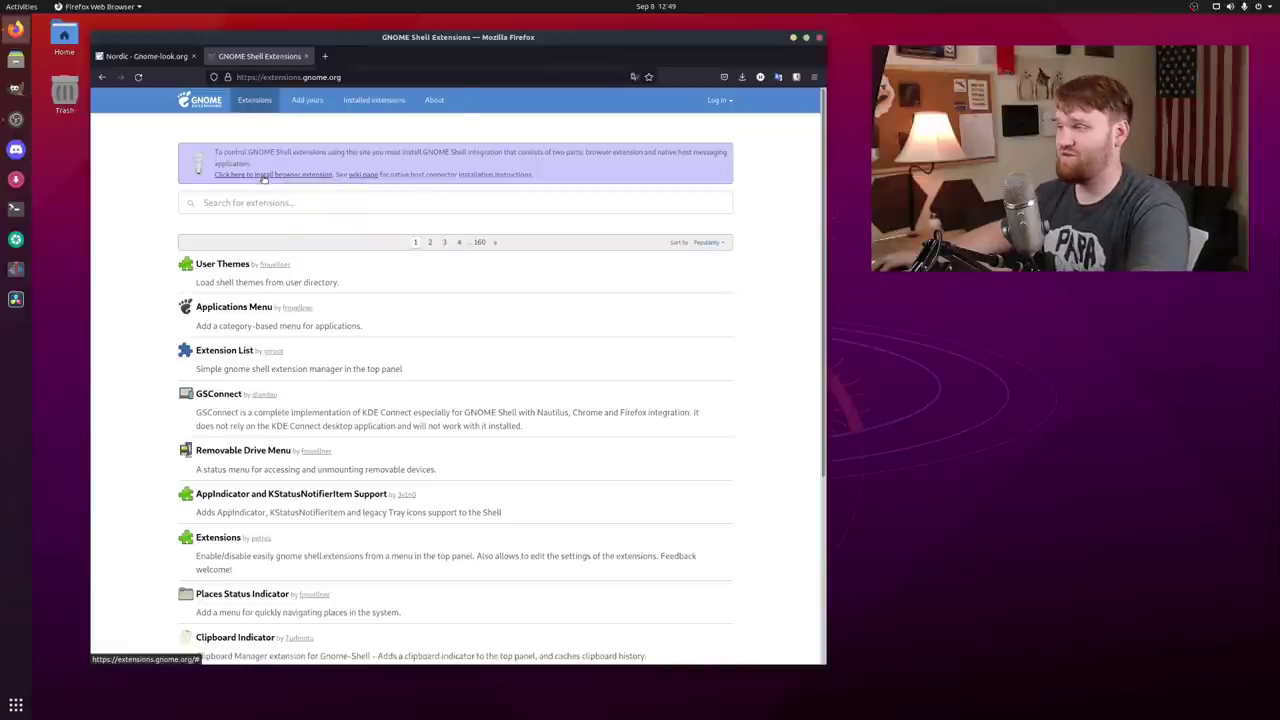
left_click(367, 162)
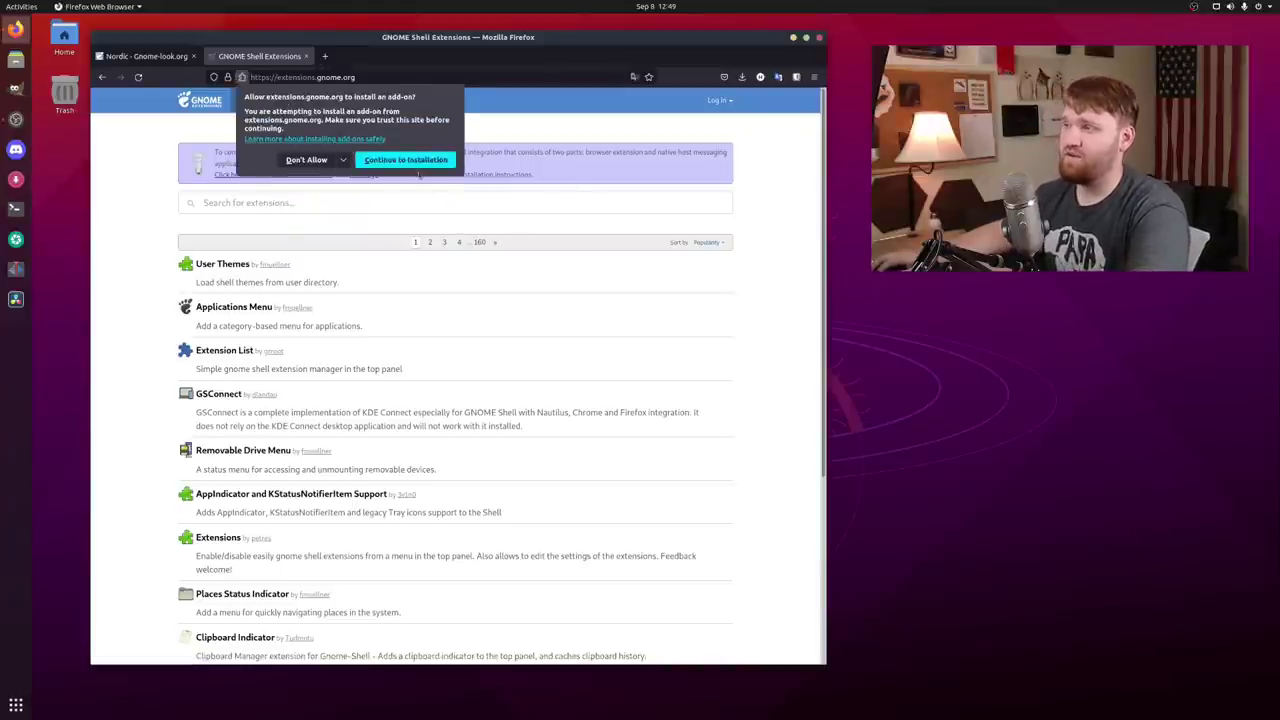
left_click(454, 179)
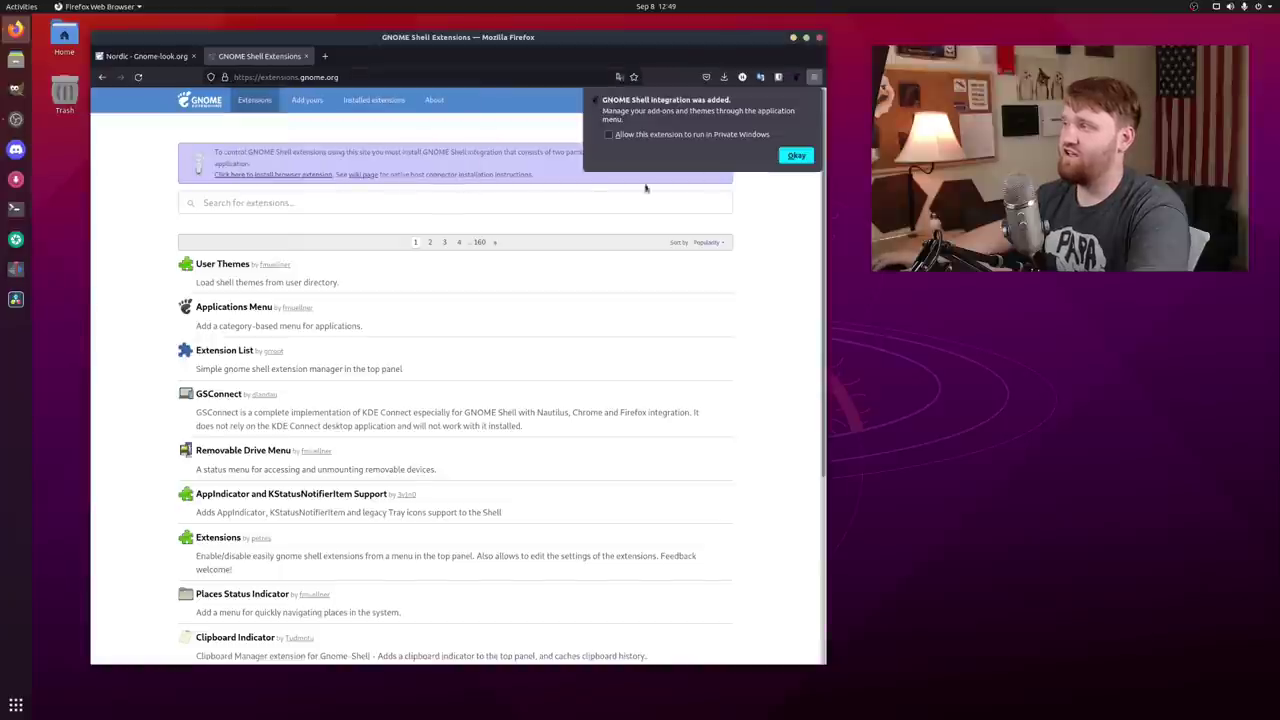
left_click(792, 157)
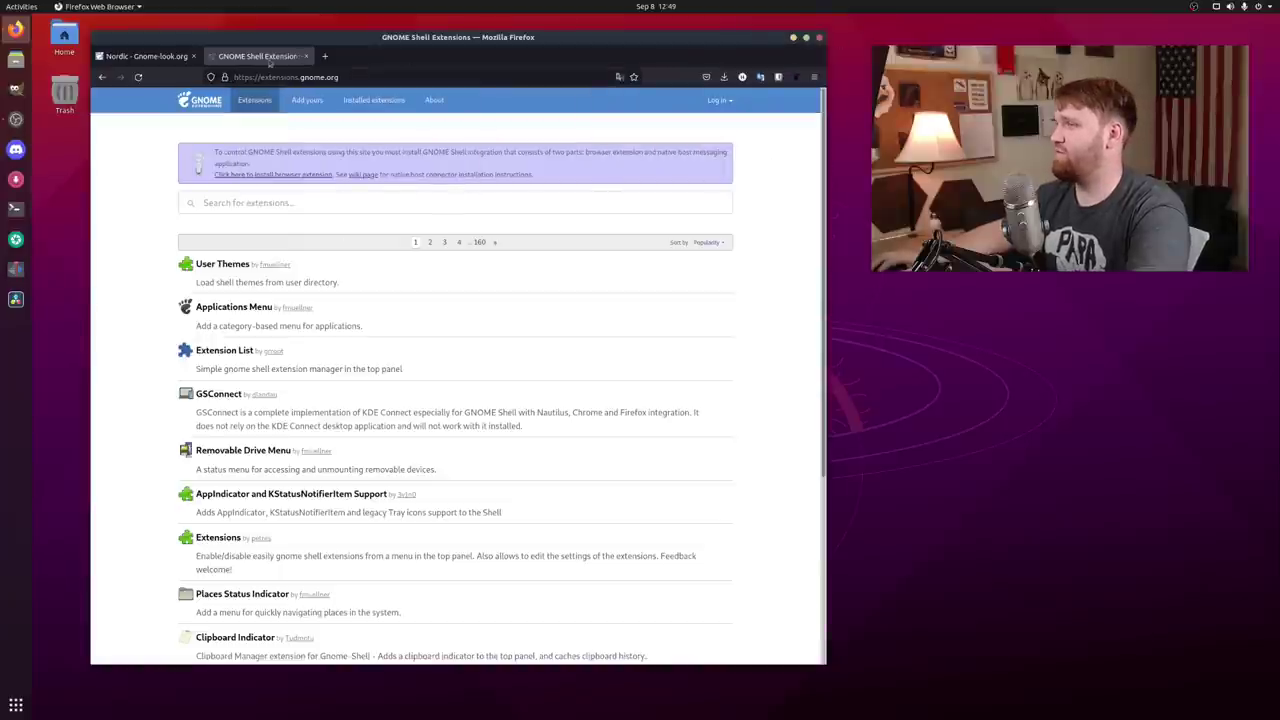
Close both browser tabs, reopen extensions.gnome.org in Firefox and move its window close to the dock
left_click(195, 57)
left_click(195, 57)
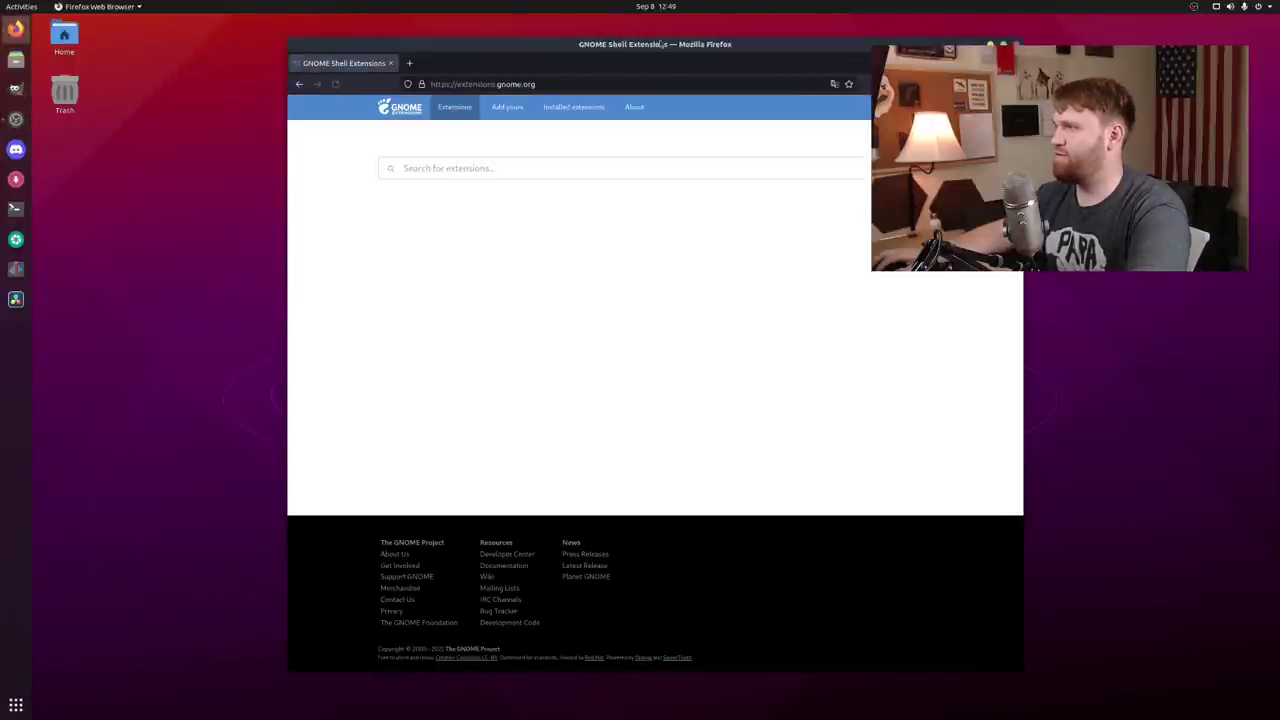
left_click_drag(652, 44, 396, 22)
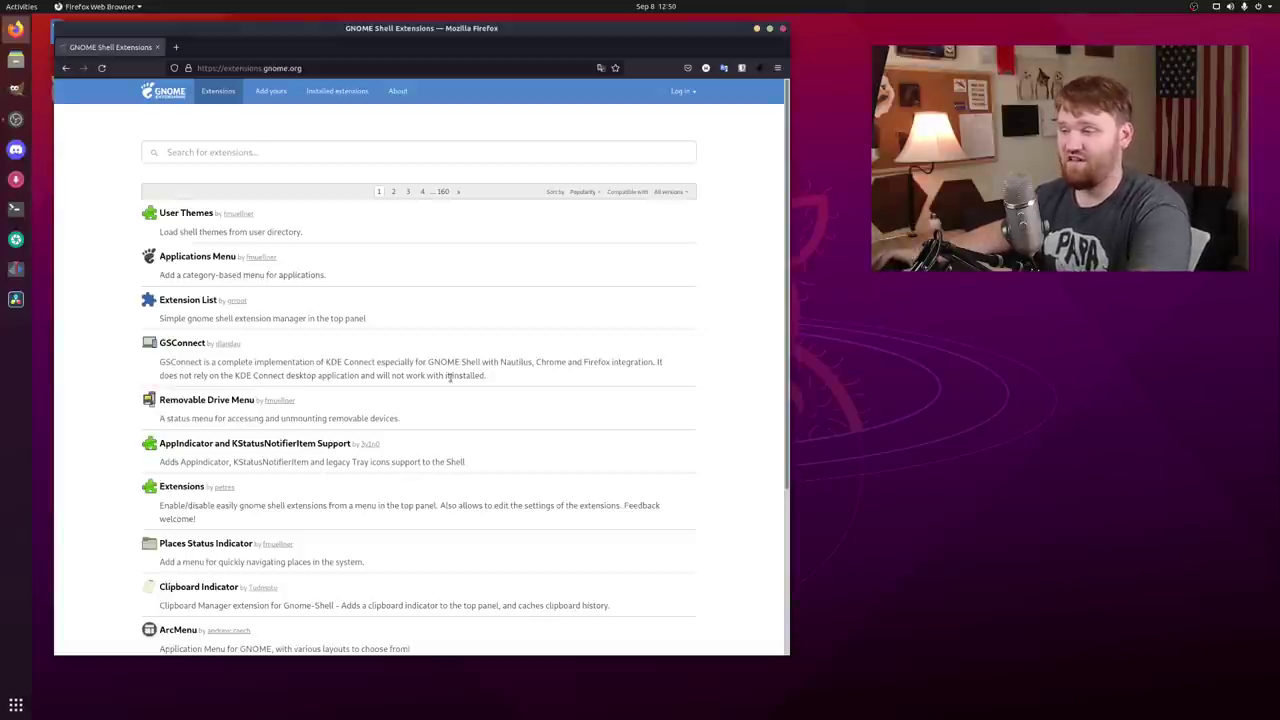
Look through the extensions on the first page of the popularity-sorted list
scroll(413, 420, "down", 3)
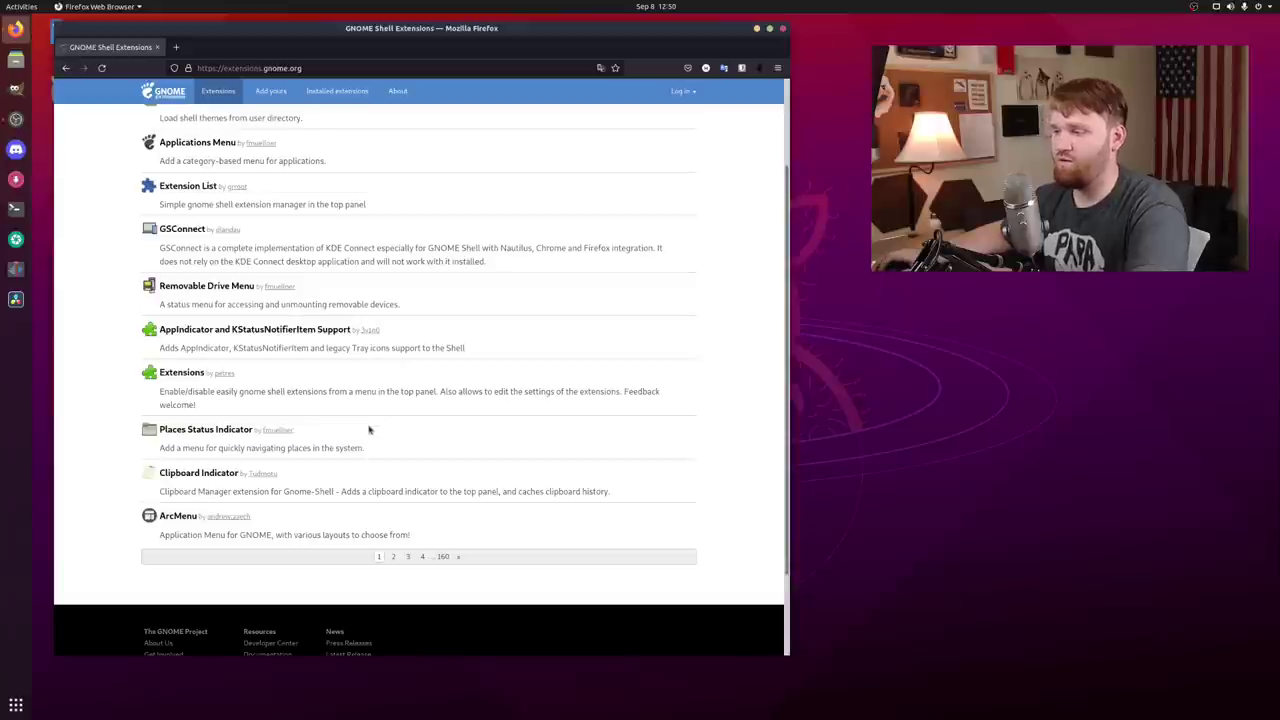
scroll(369, 430, "up", 3)
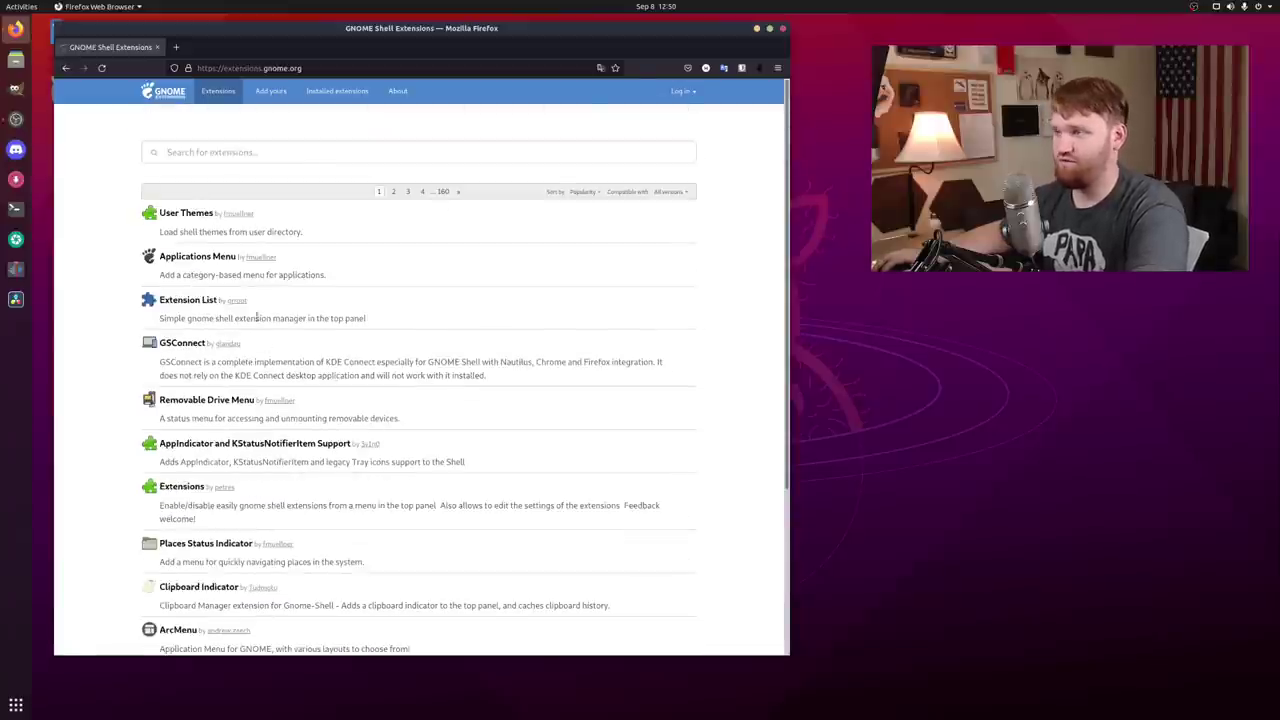
scroll(320, 371, "down", 3)
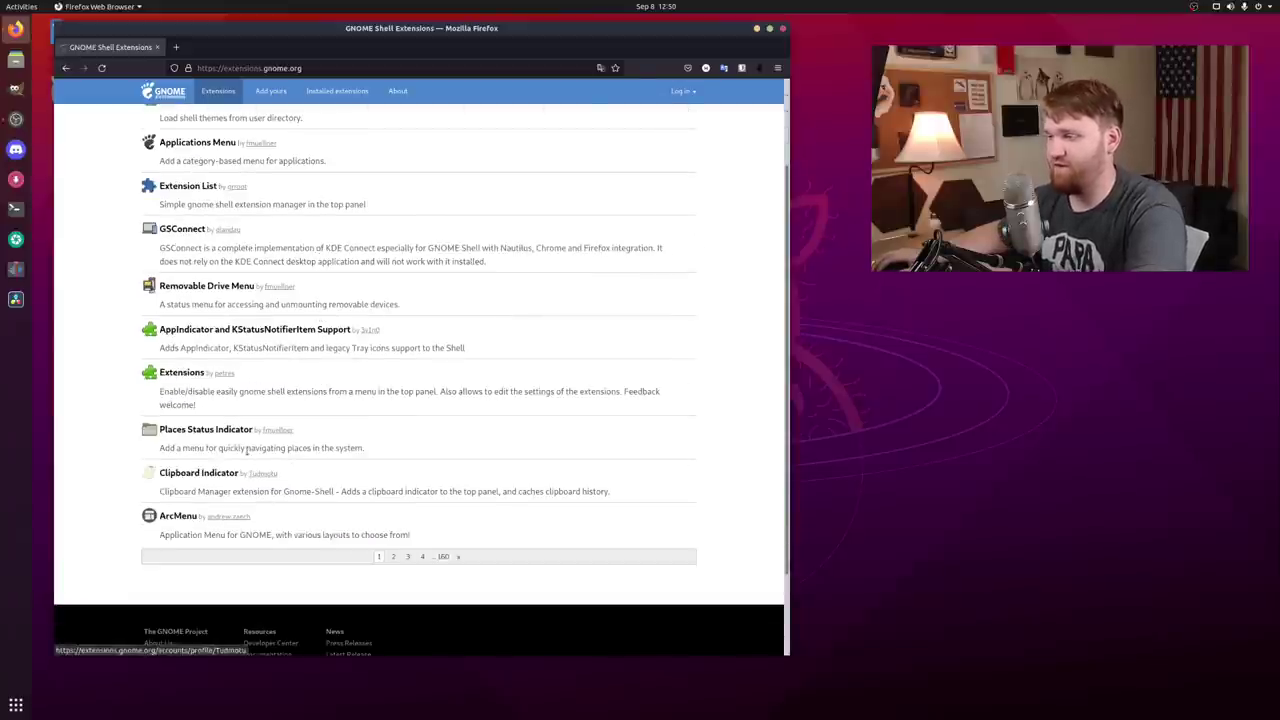
scroll(278, 449, "up", 1)
scroll(278, 449, "up", 3)
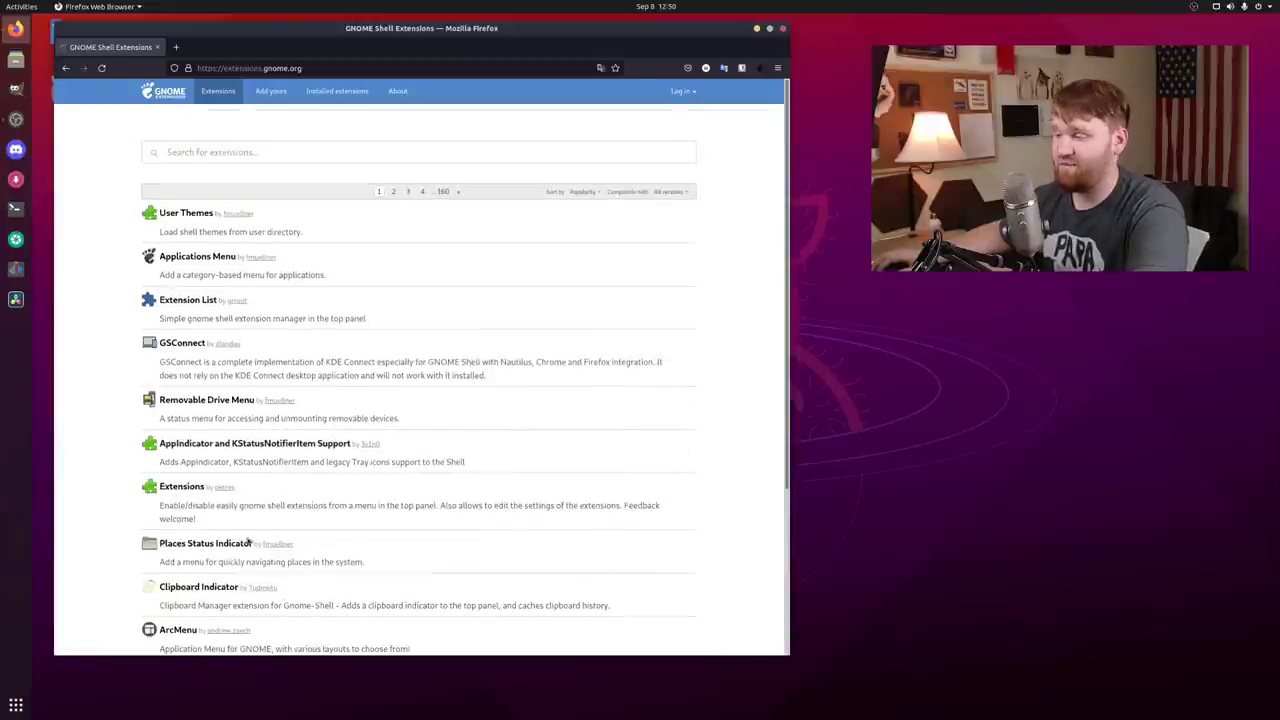
Search the extensions site for "dash to" and open the Dash to Dock extension page
scroll(178, 517, "down", 3)
left_click(395, 557)
scroll(253, 281, "down", 2)
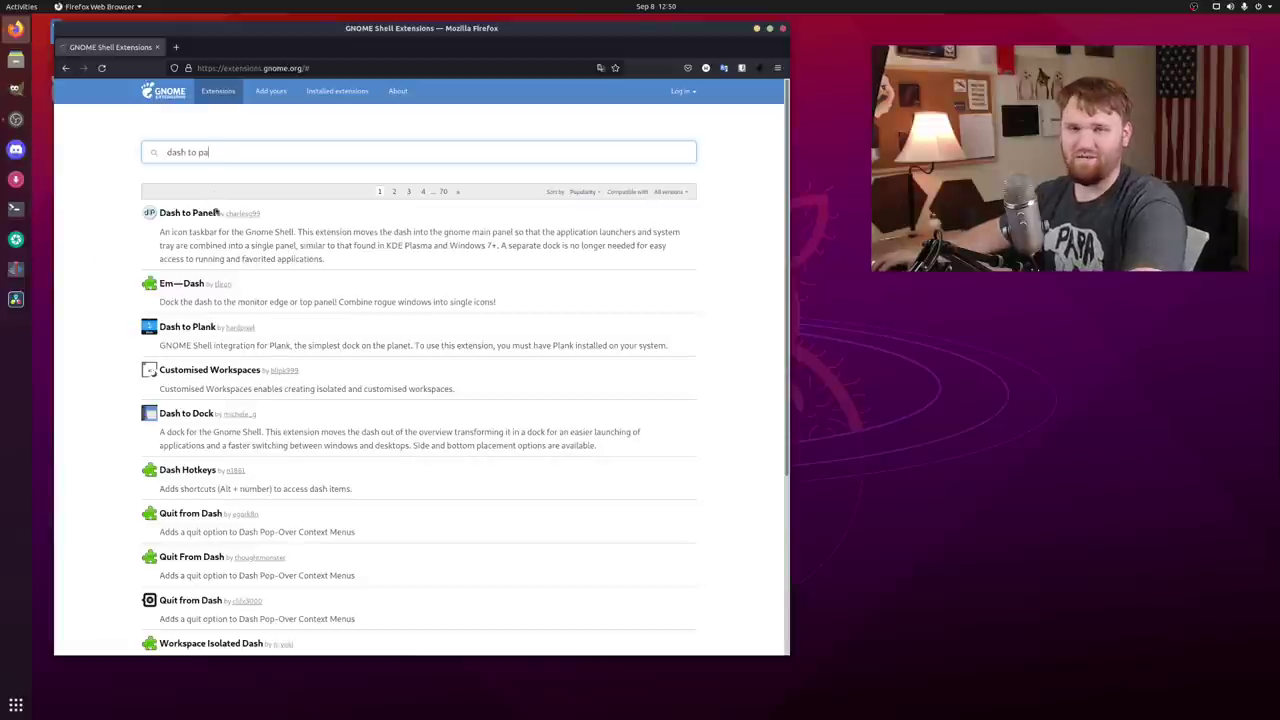
key("BackSpace")
key("BackSpace")
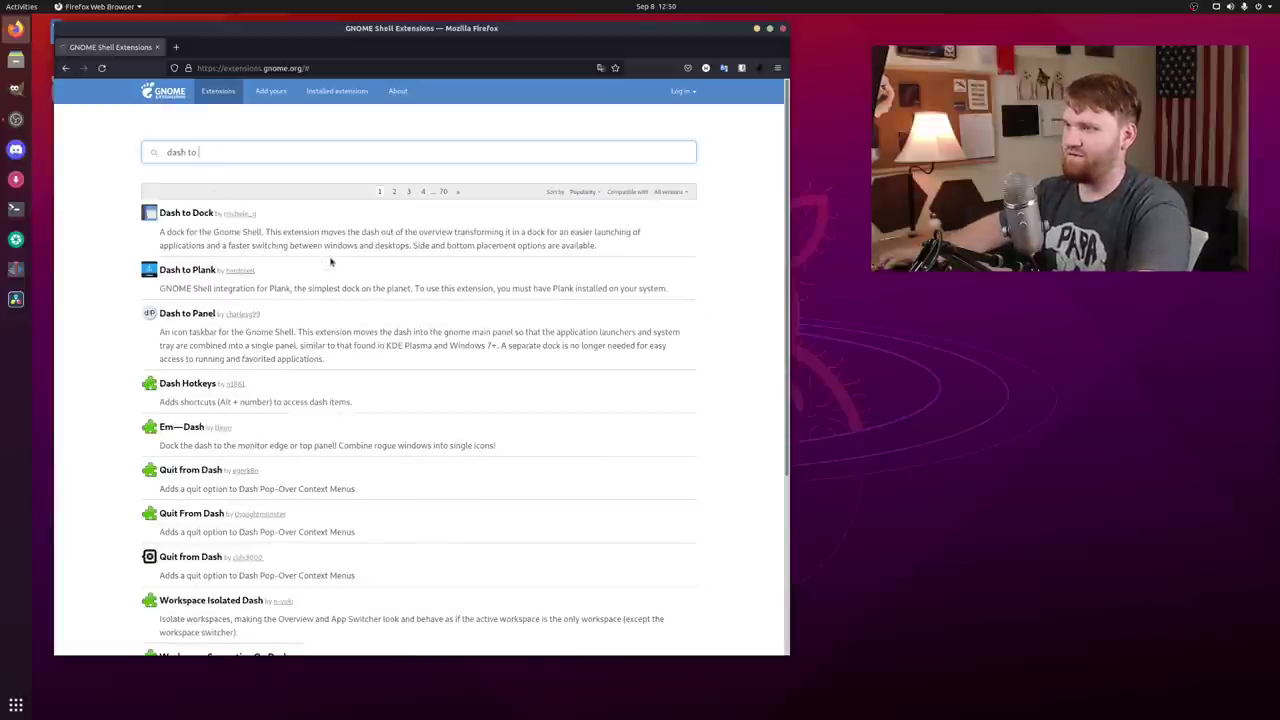
left_click(186, 213)
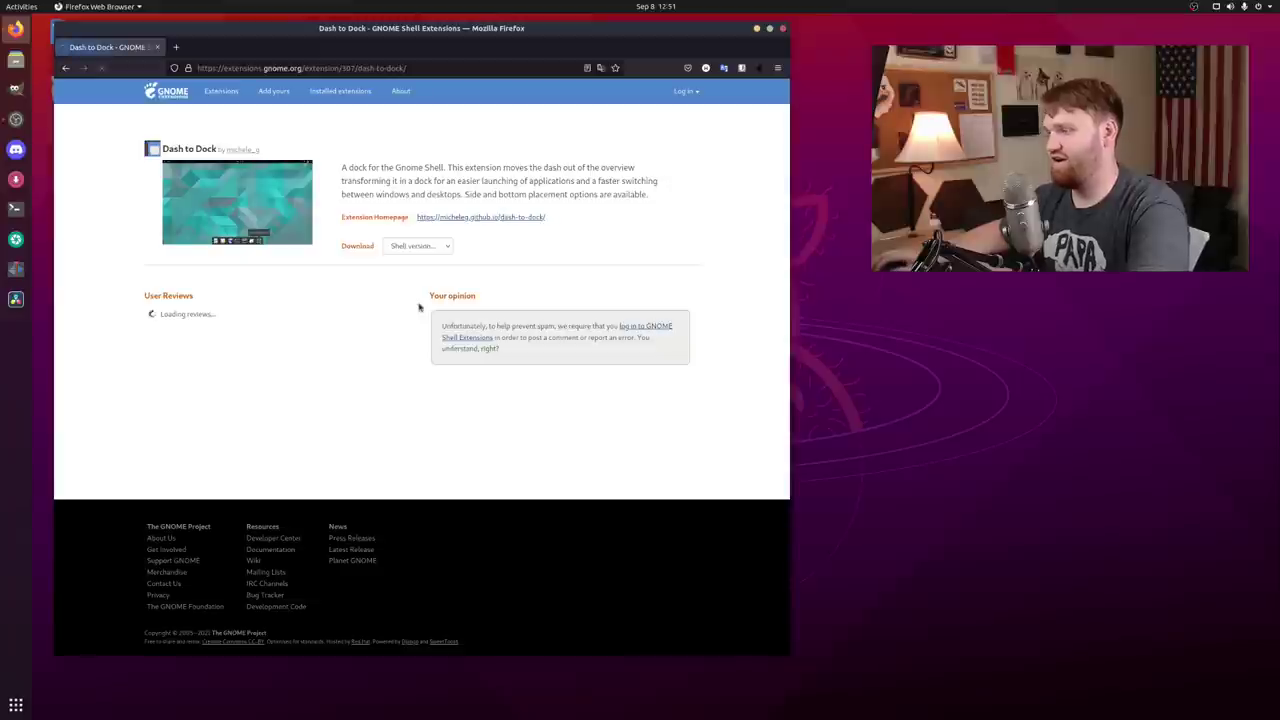
Choose shell version 3.38 for Dash to Dock, switch the extension on and confirm its installation
left_click(426, 248)
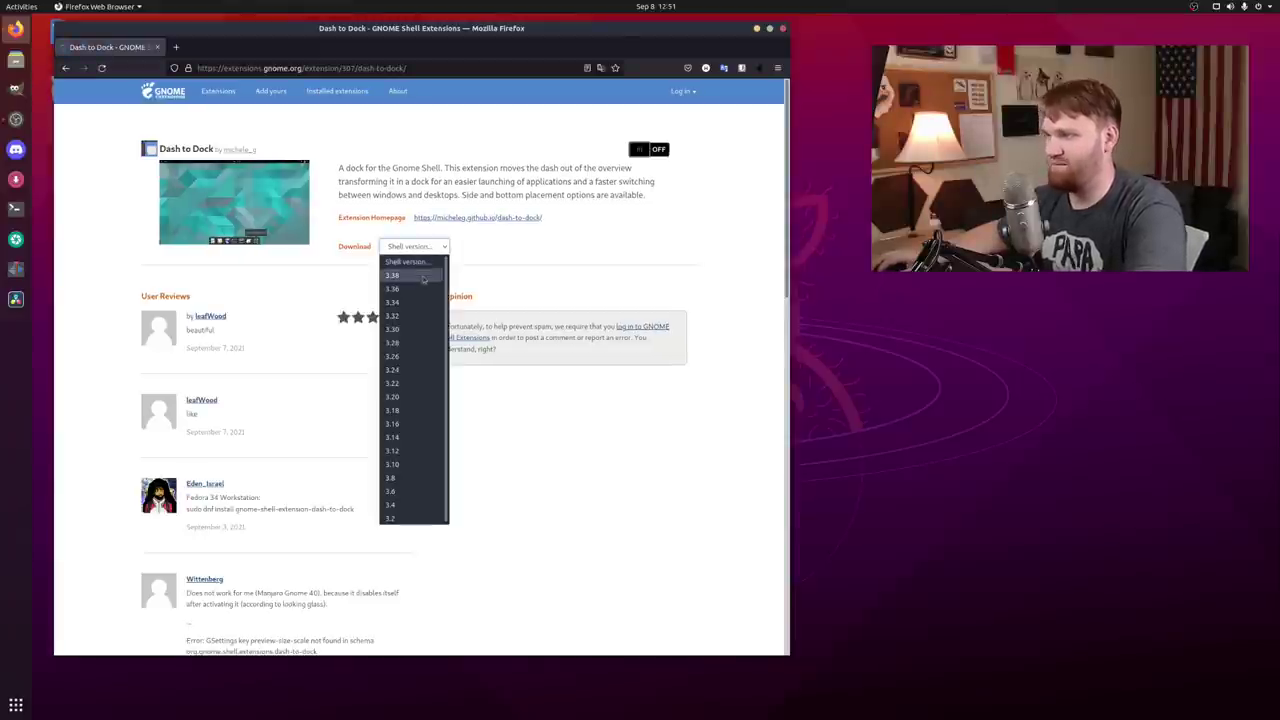
left_click(421, 277)
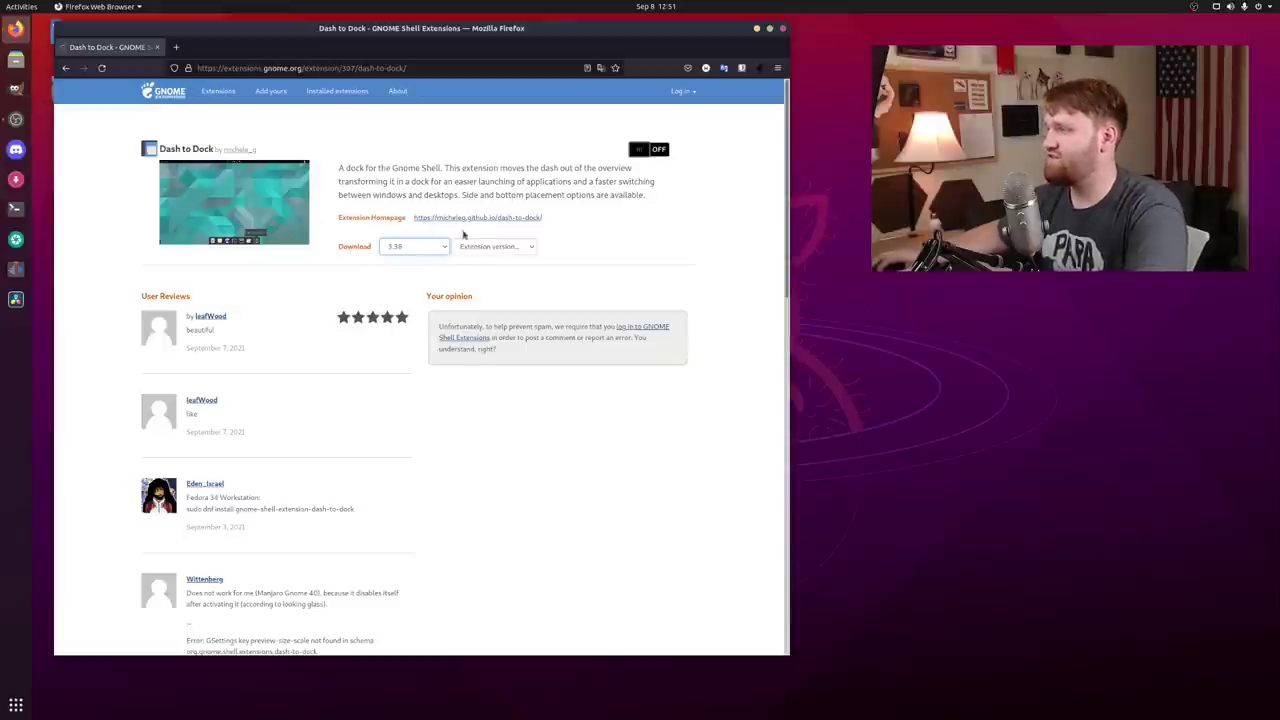
left_click(467, 247)
left_click(485, 272)
left_click(652, 149)
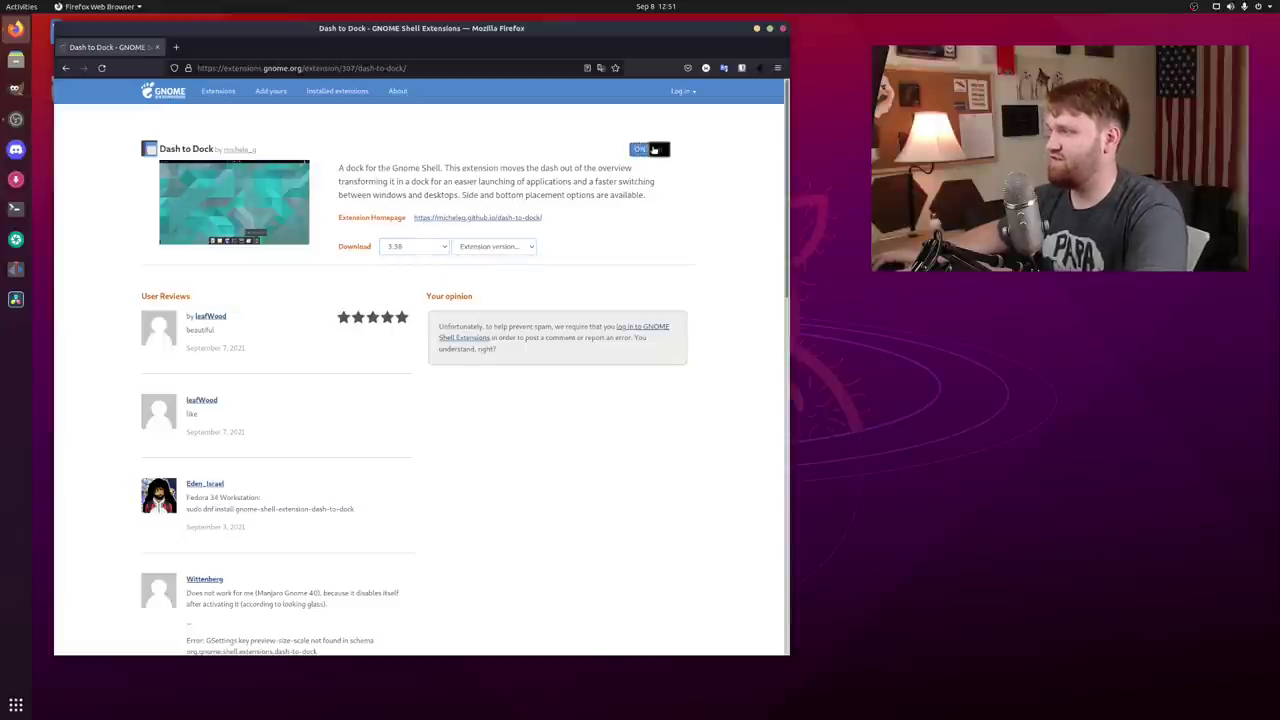
left_click(682, 397)
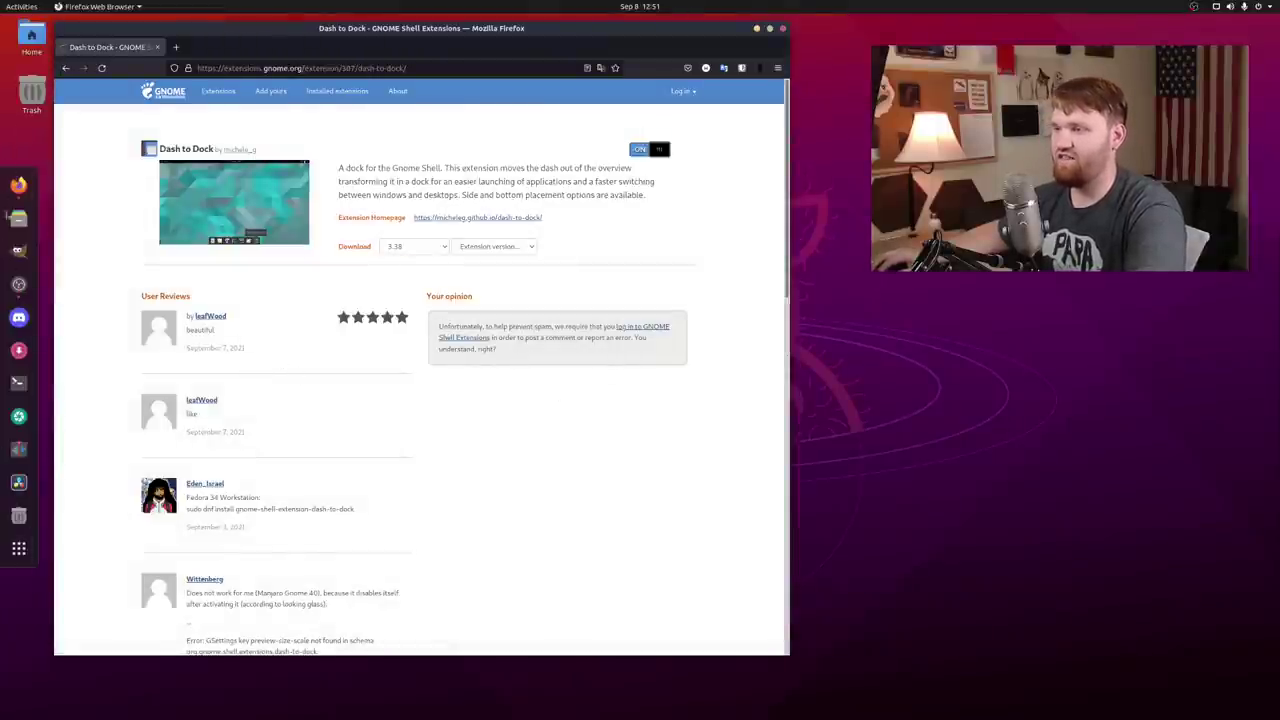
Search the desktop applications for "gnome" and launch Tweaks from the results
left_click(20, 7)
type("gnome")
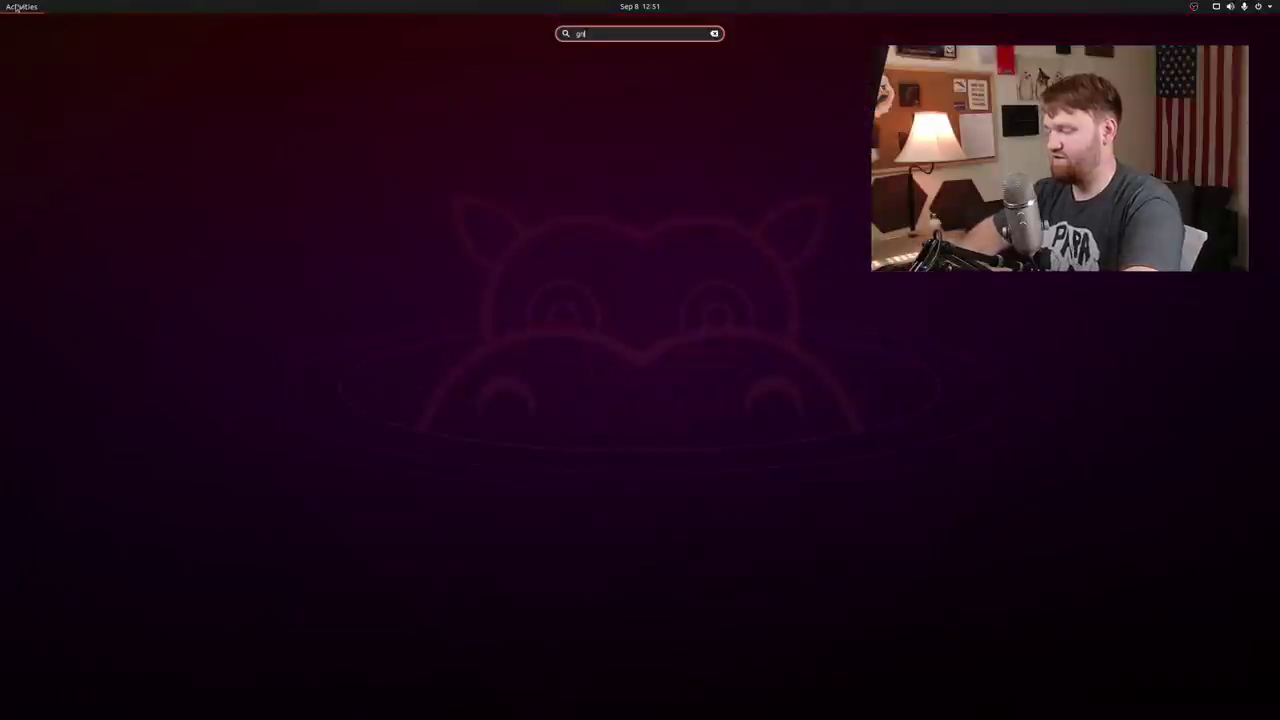
key("Right")
key("Right")
key("Right")
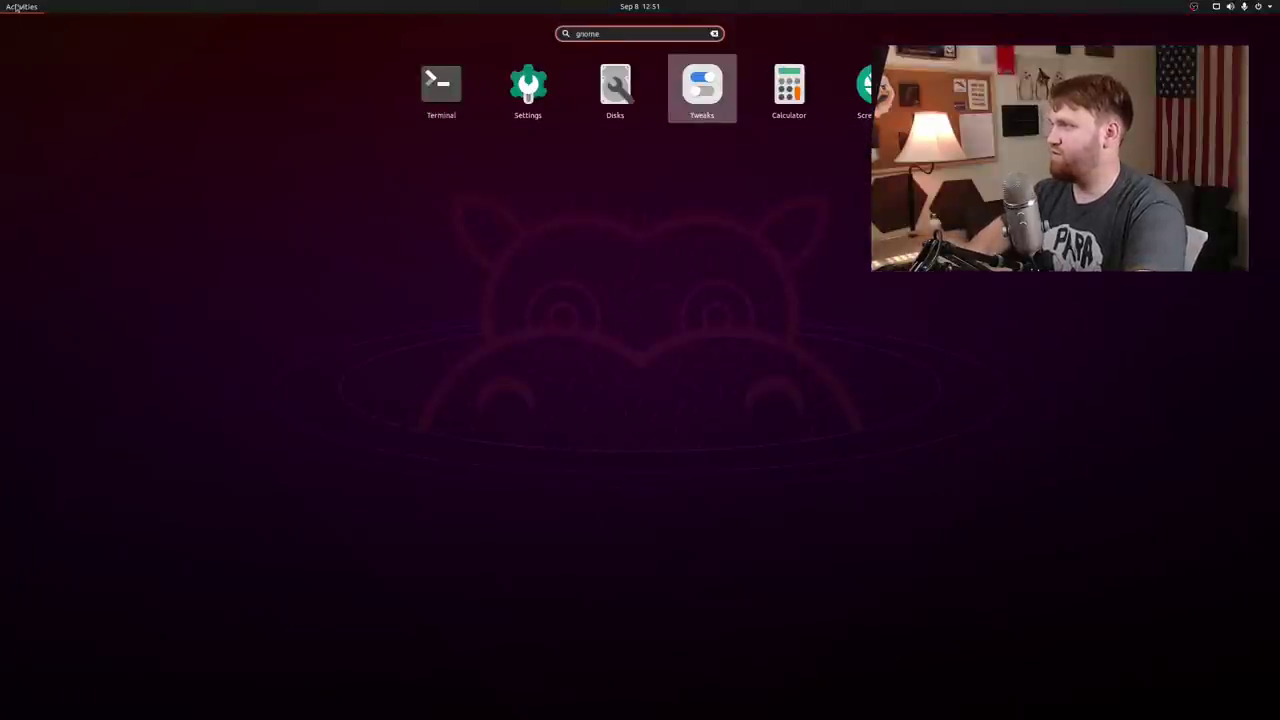
key("Return")
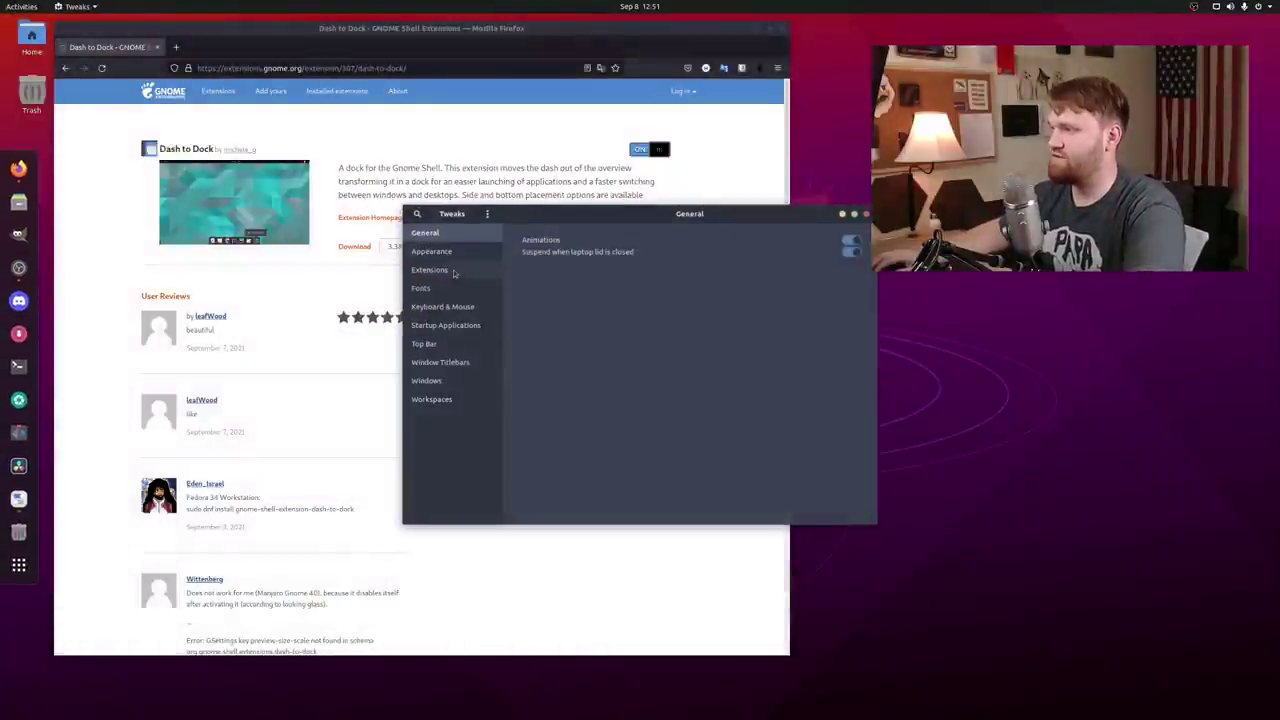
Open the Dash to Dock settings from the list of extensions and move their window clear of Tweaks' extension list
left_click(428, 270)
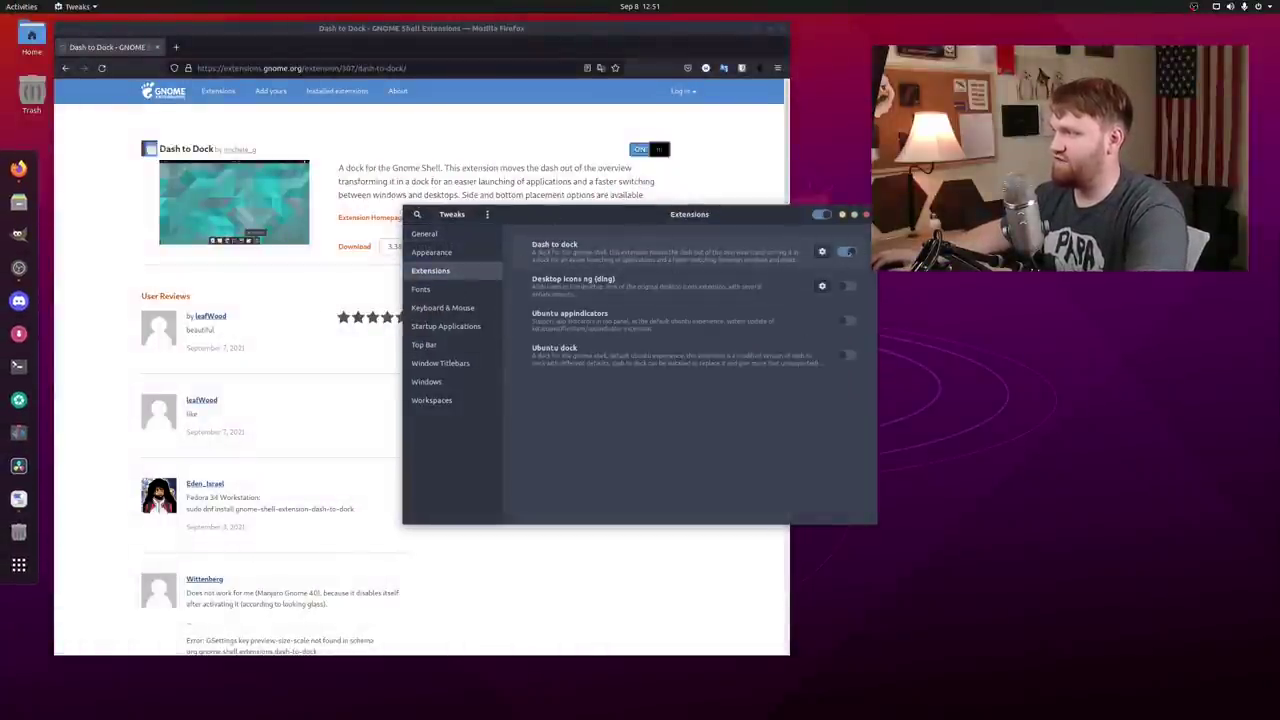
left_click(822, 251)
left_click_drag(959, 212, 358, 104)
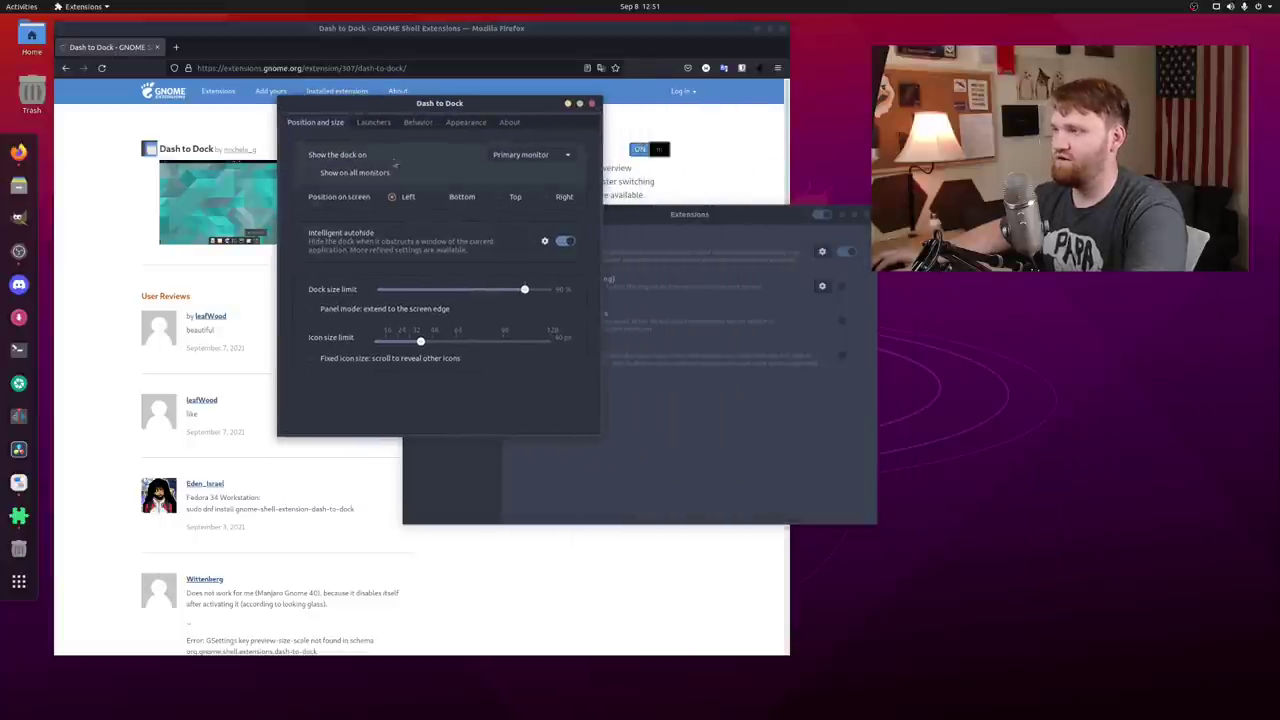
Set the dock's position on screen to Bottom and slightly increase its icon size limit
left_click(440, 197)
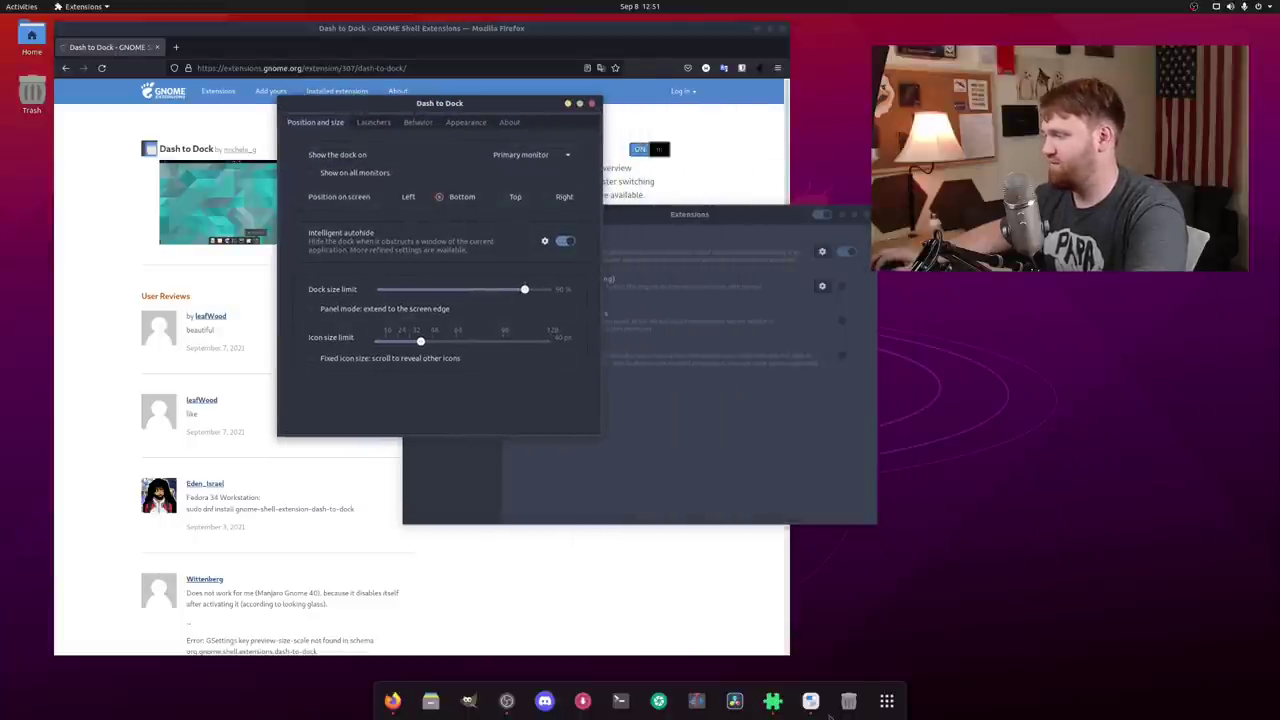
mouse_move(525, 289)
left_mouse_down()
mouse_move(449, 289)
mouse_move(565, 289)
mouse_move(525, 290)
left_mouse_up()
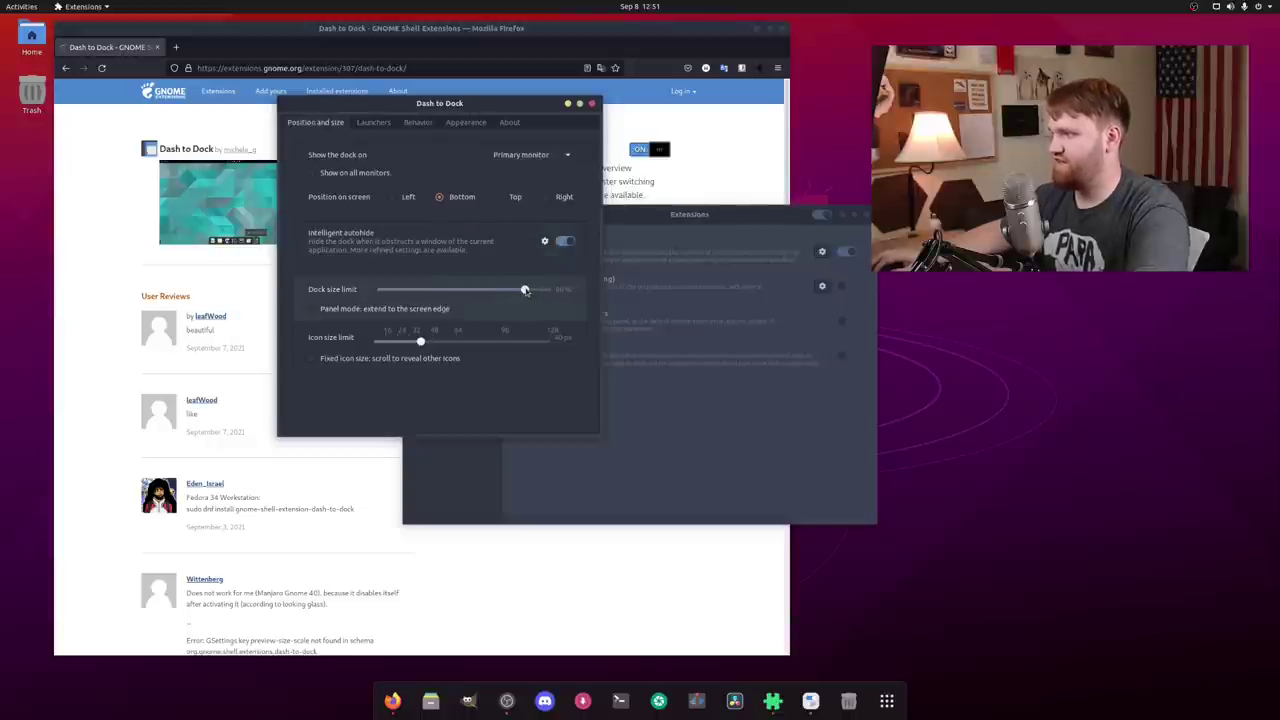
left_click_drag(409, 343, 425, 345)
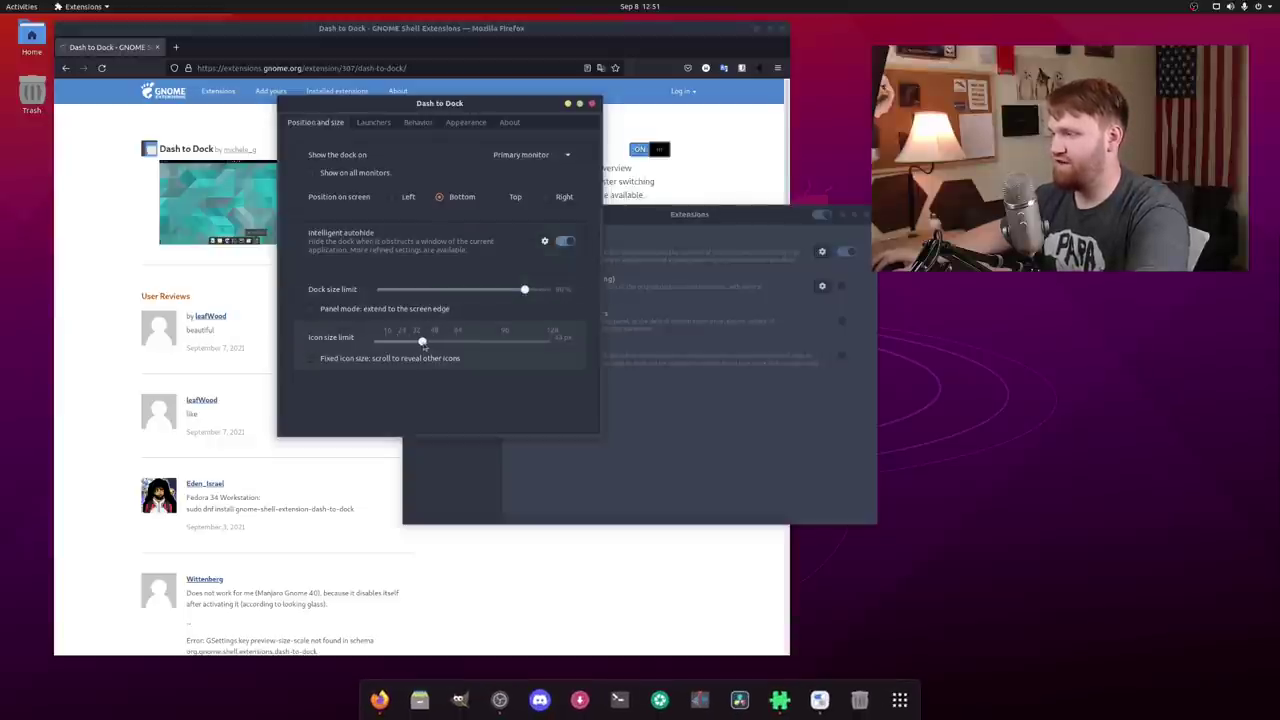
Look through the launcher and behavior settings of Dash to Dock and try its built-in theme on and off
left_click(378, 123)
left_click(418, 122)
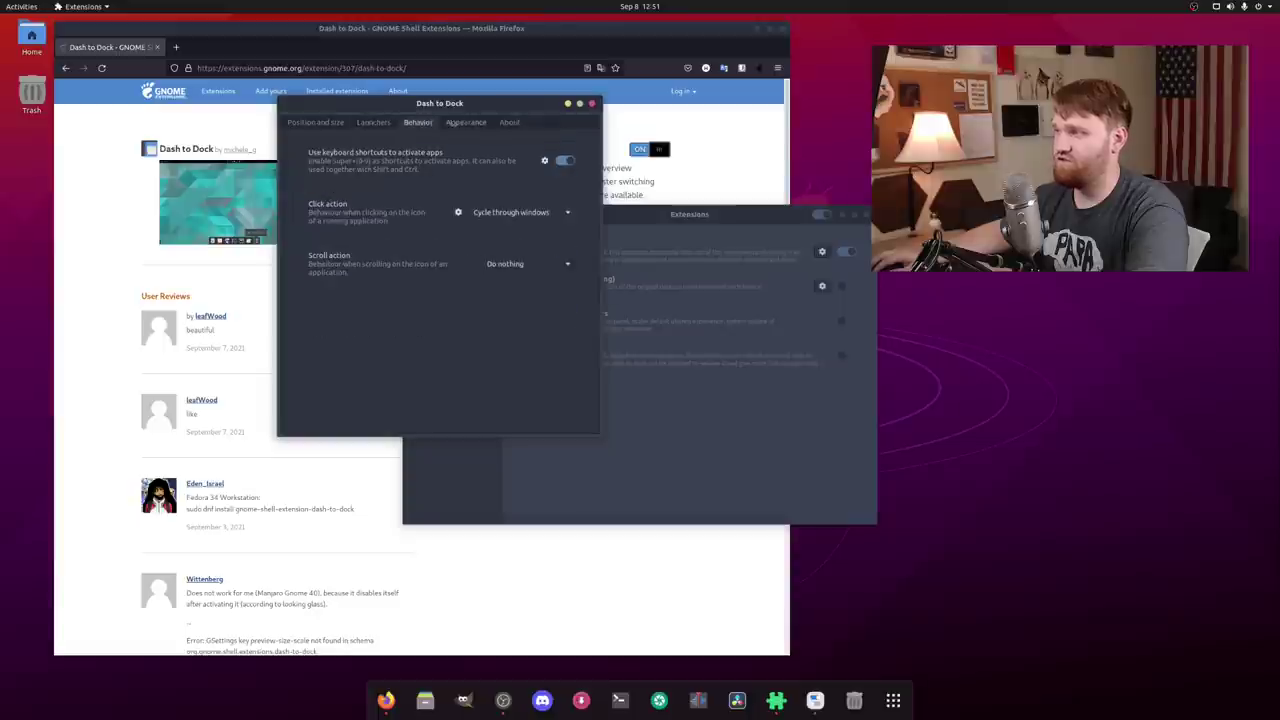
left_click(466, 122)
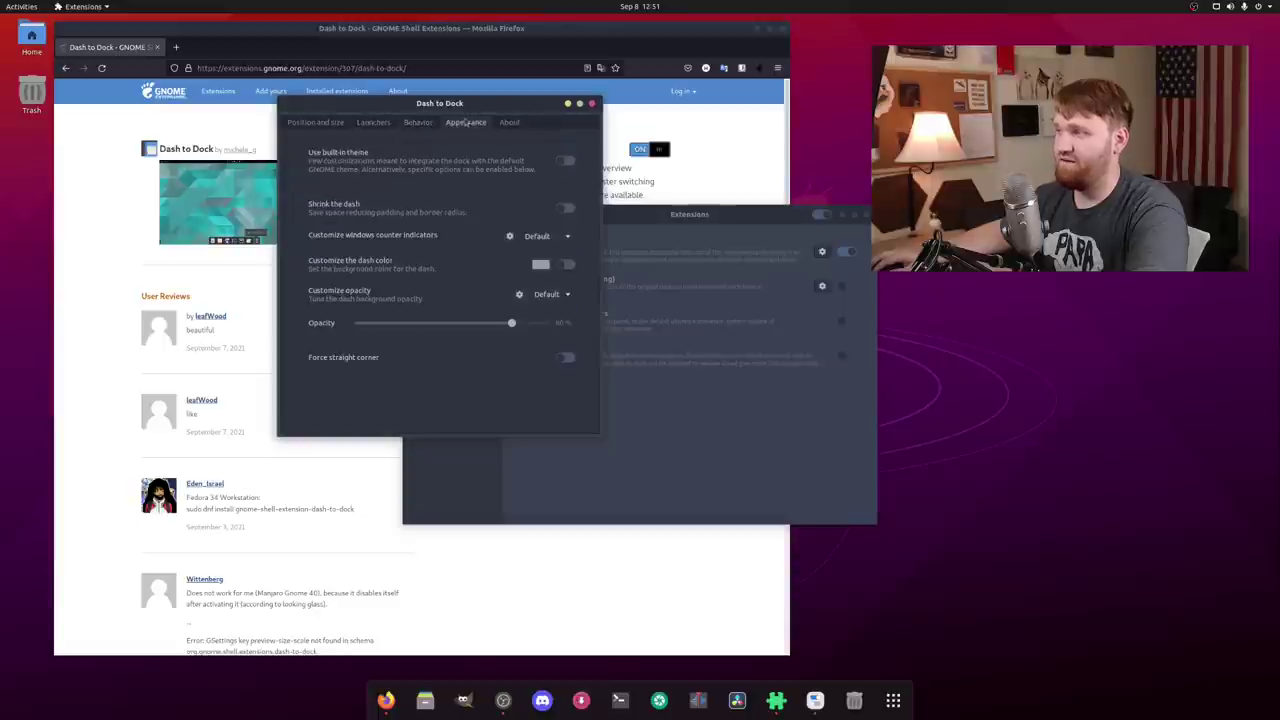
left_click(565, 162)
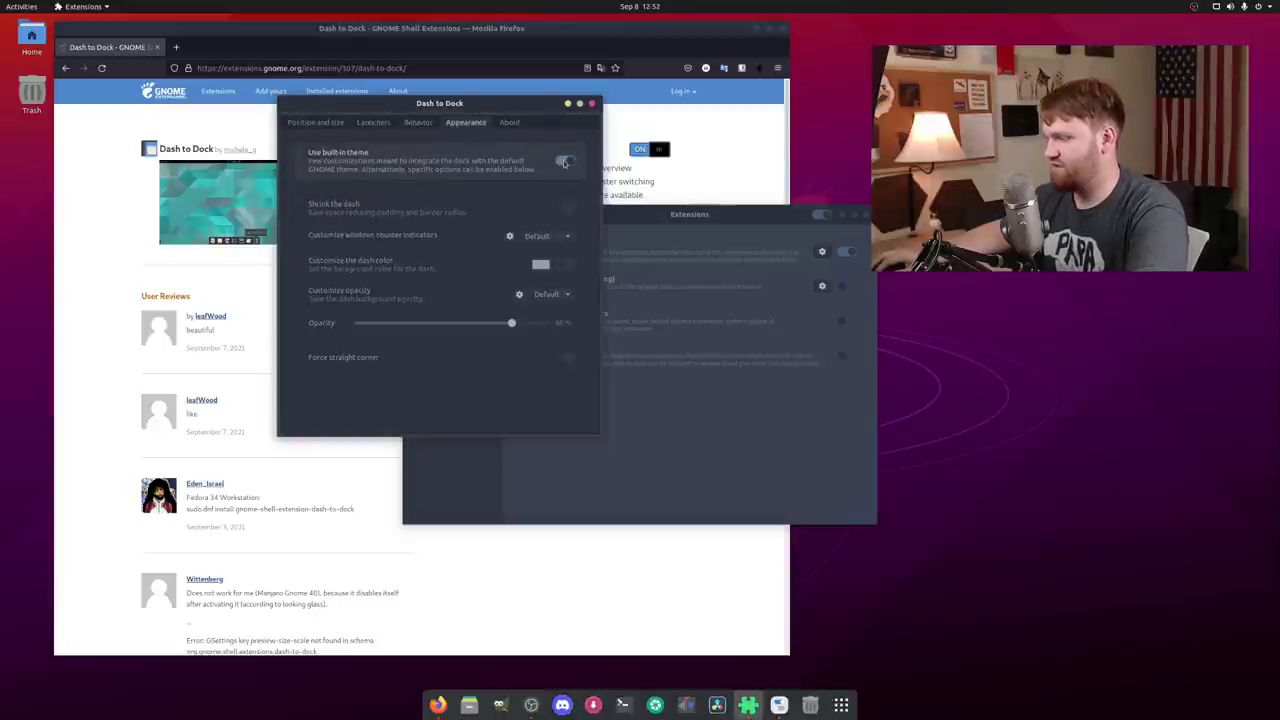
left_click(565, 162)
left_click(565, 162)
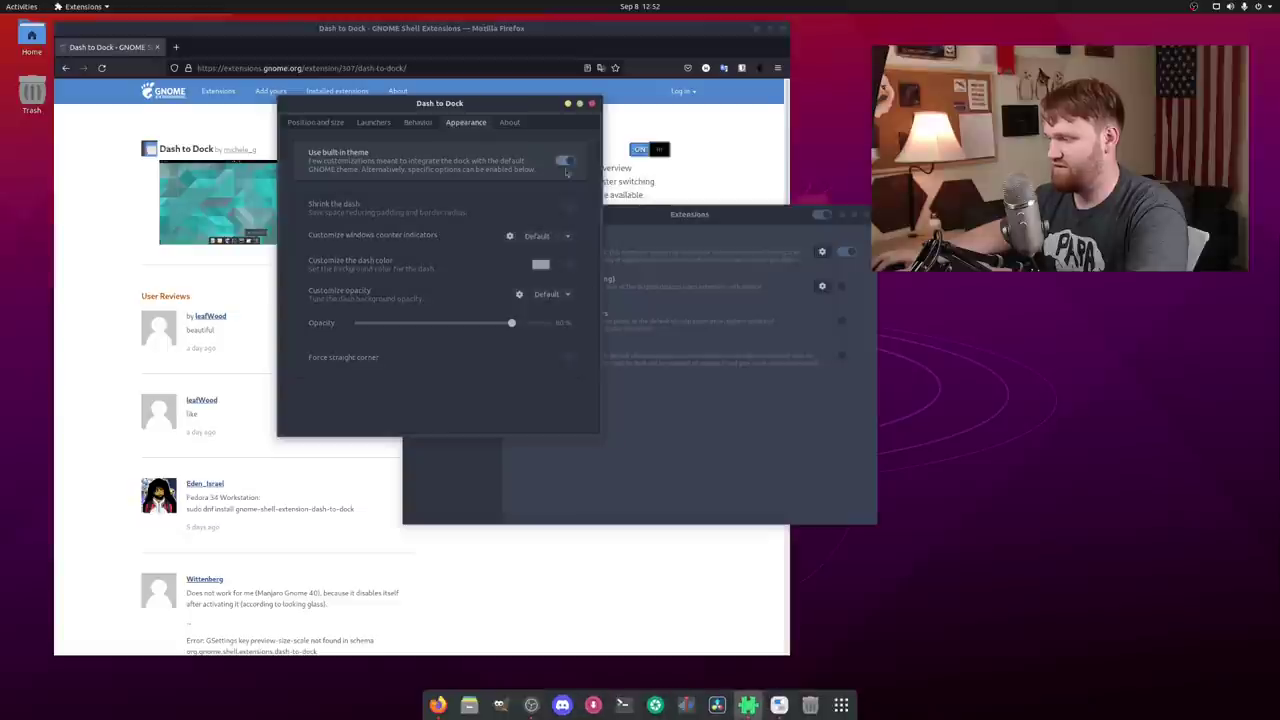
Minimize the Firefox window and bring the Dash to Dock settings window back to the front
left_click(700, 570)
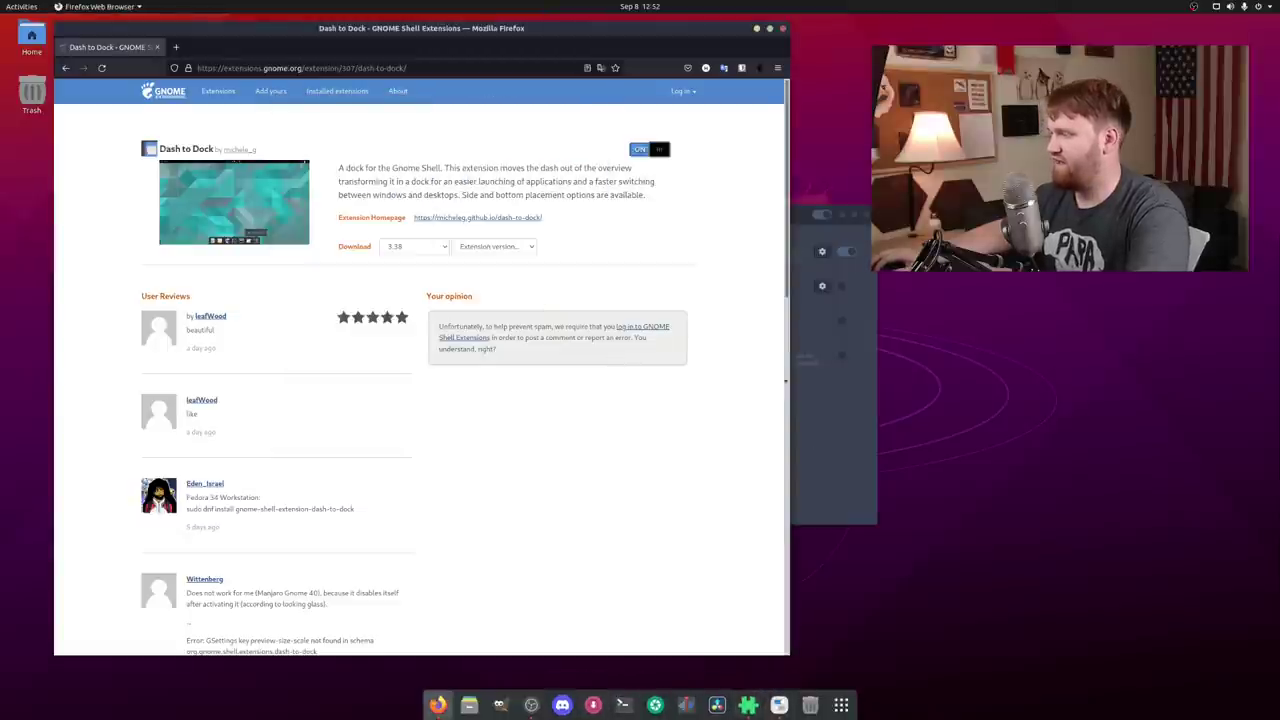
left_click(843, 397)
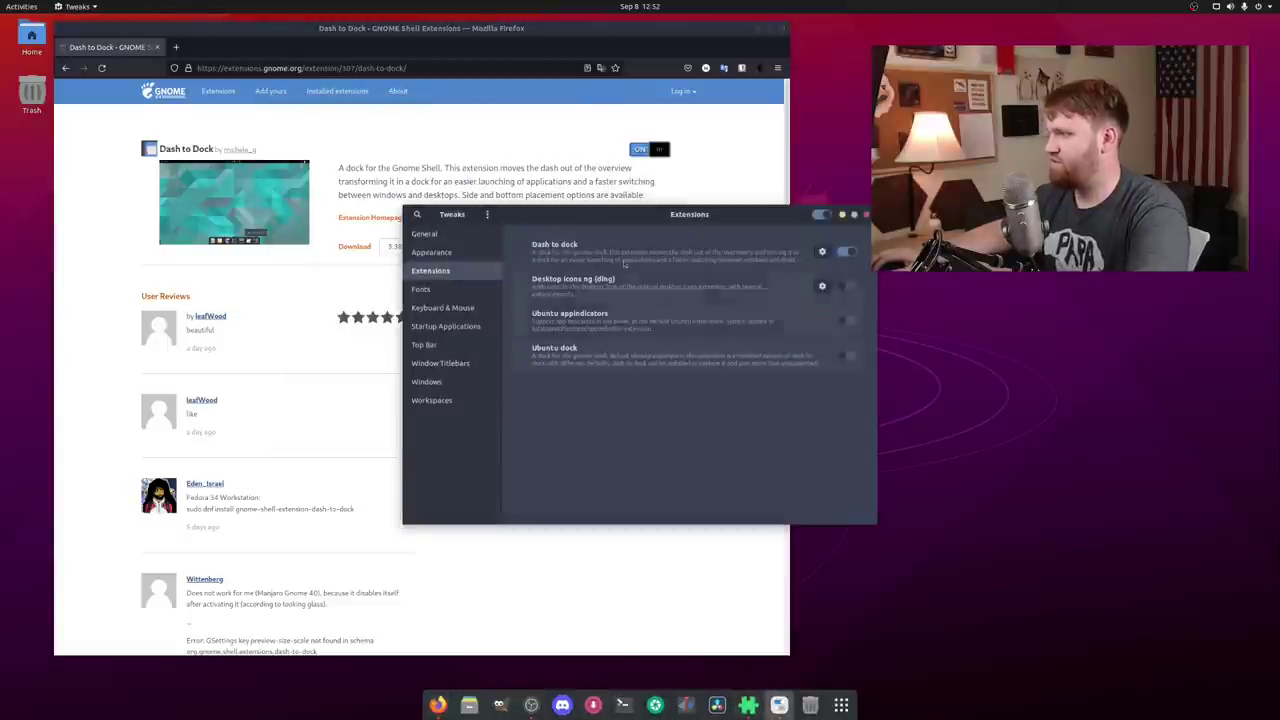
left_click(756, 29)
left_click(528, 108)
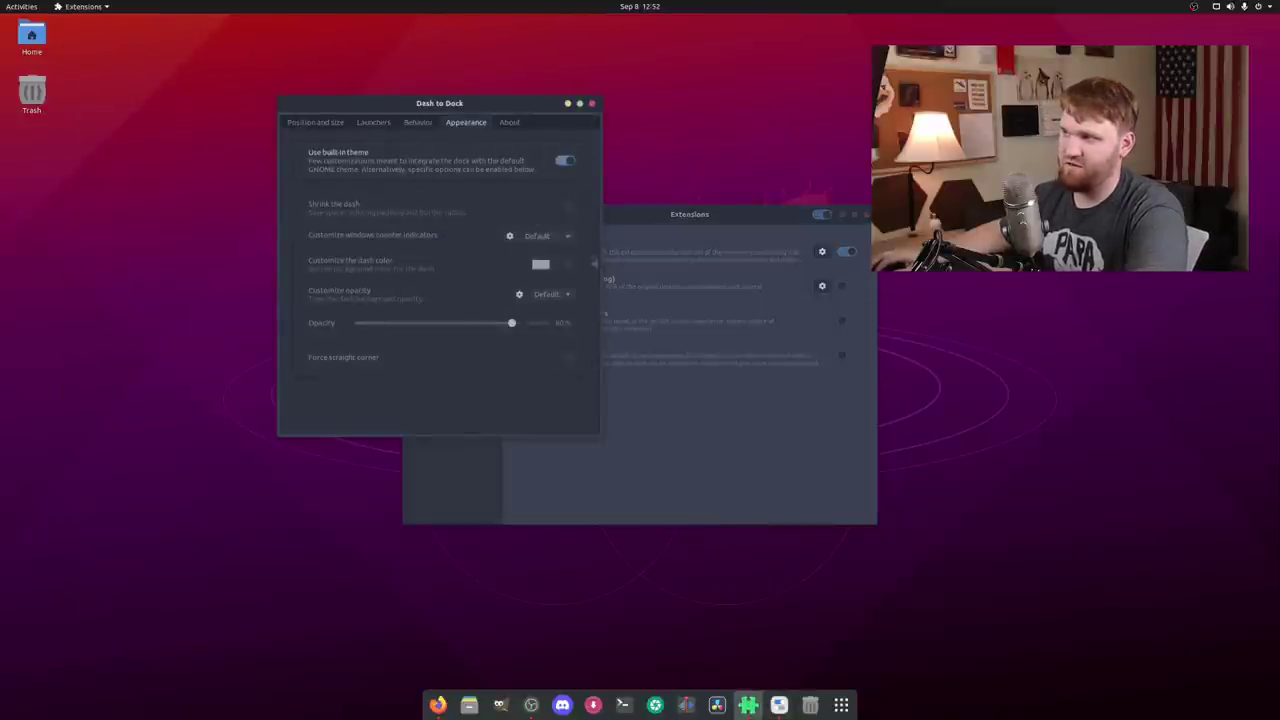
Disable the dock's built-in theme, enable shrinking the dash and set the windows counter indicators to Squares
left_click(566, 160)
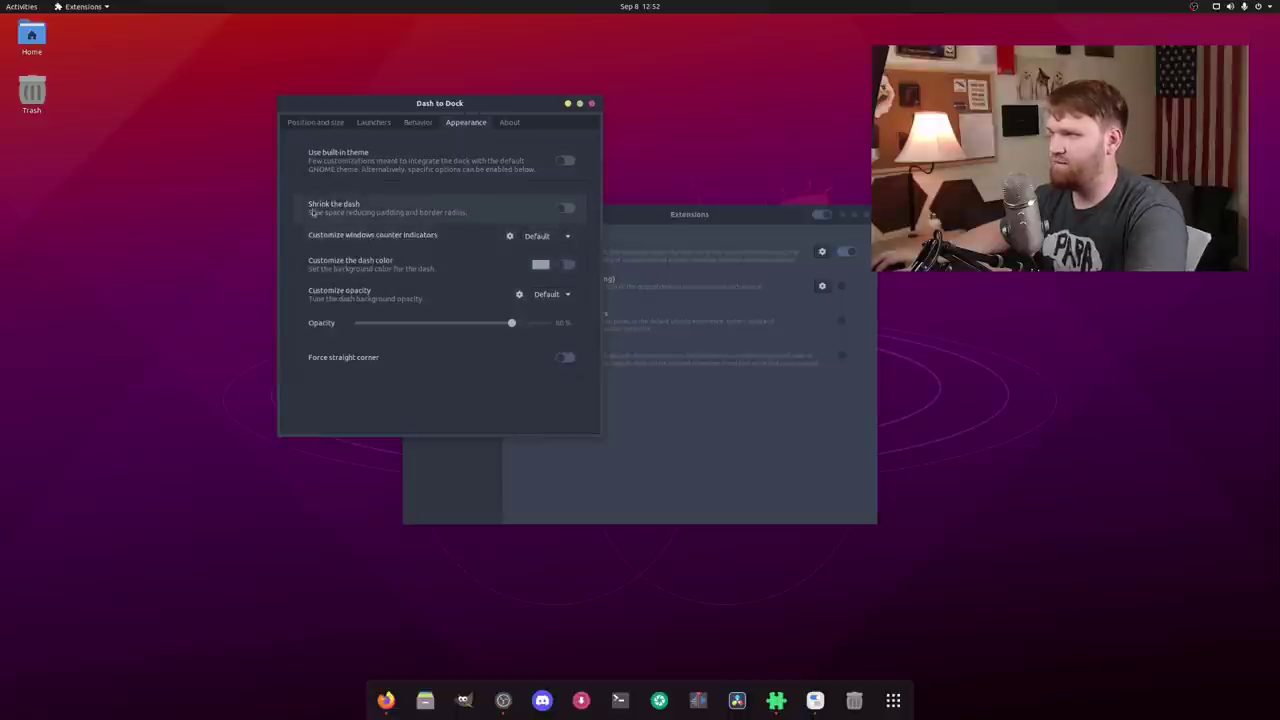
left_click(567, 208)
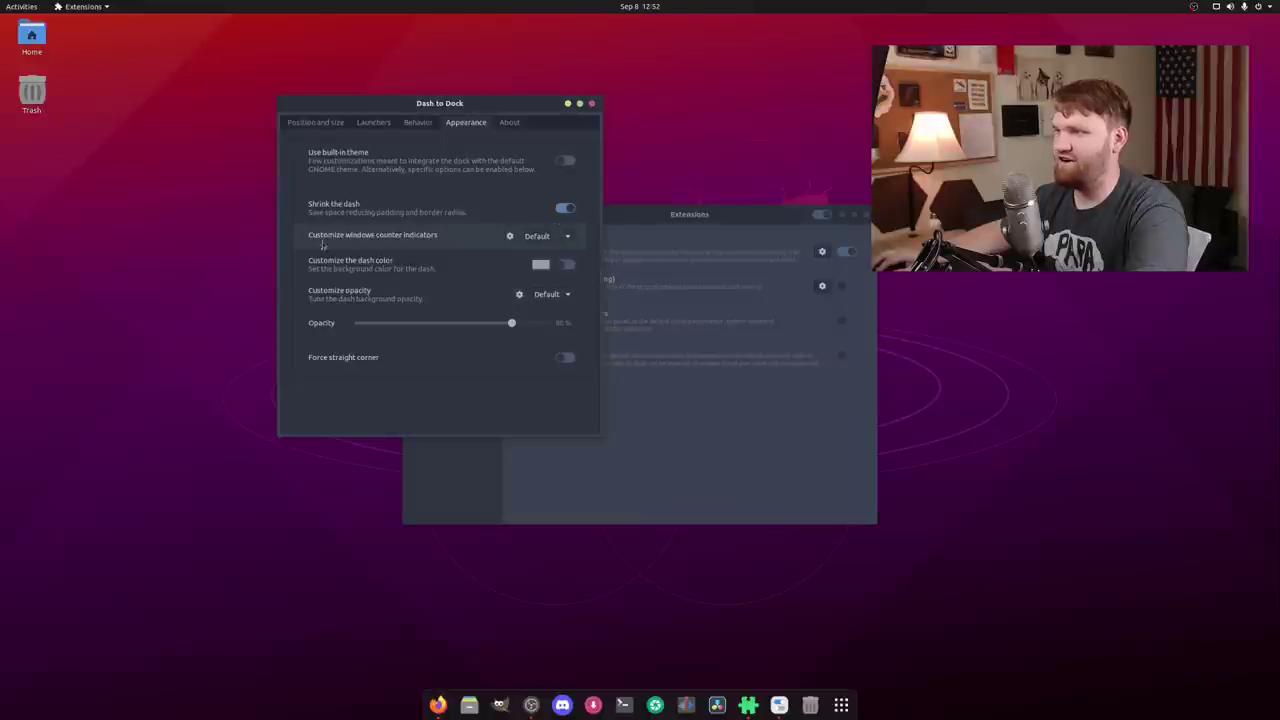
left_click(545, 236)
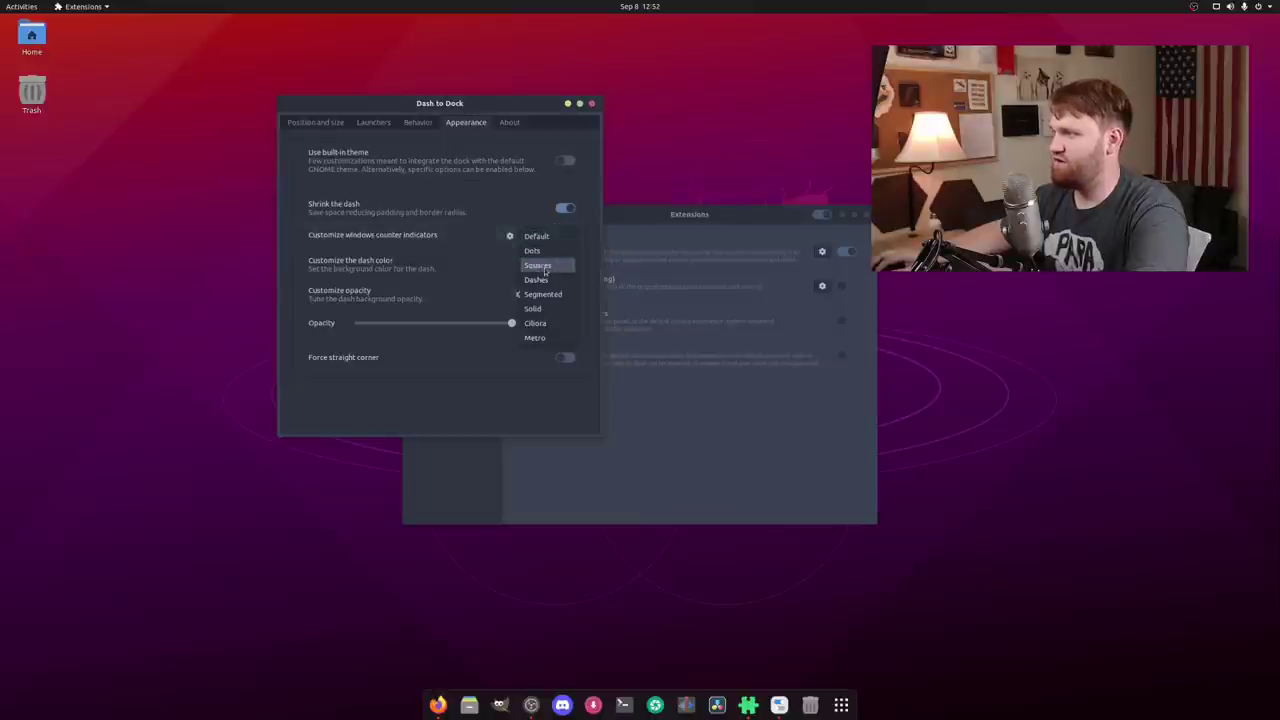
left_click(540, 265)
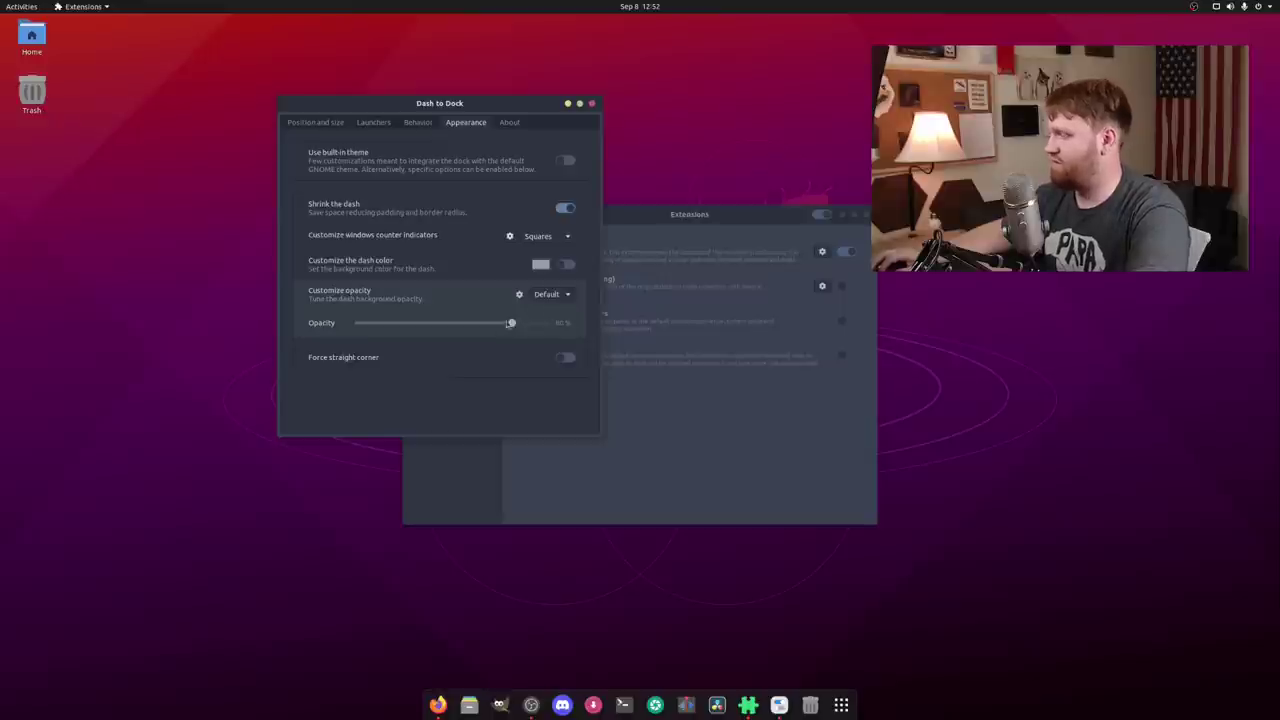
Set the dash's opacity mode to Fixed and its background opacity to 53 %
left_click(557, 296)
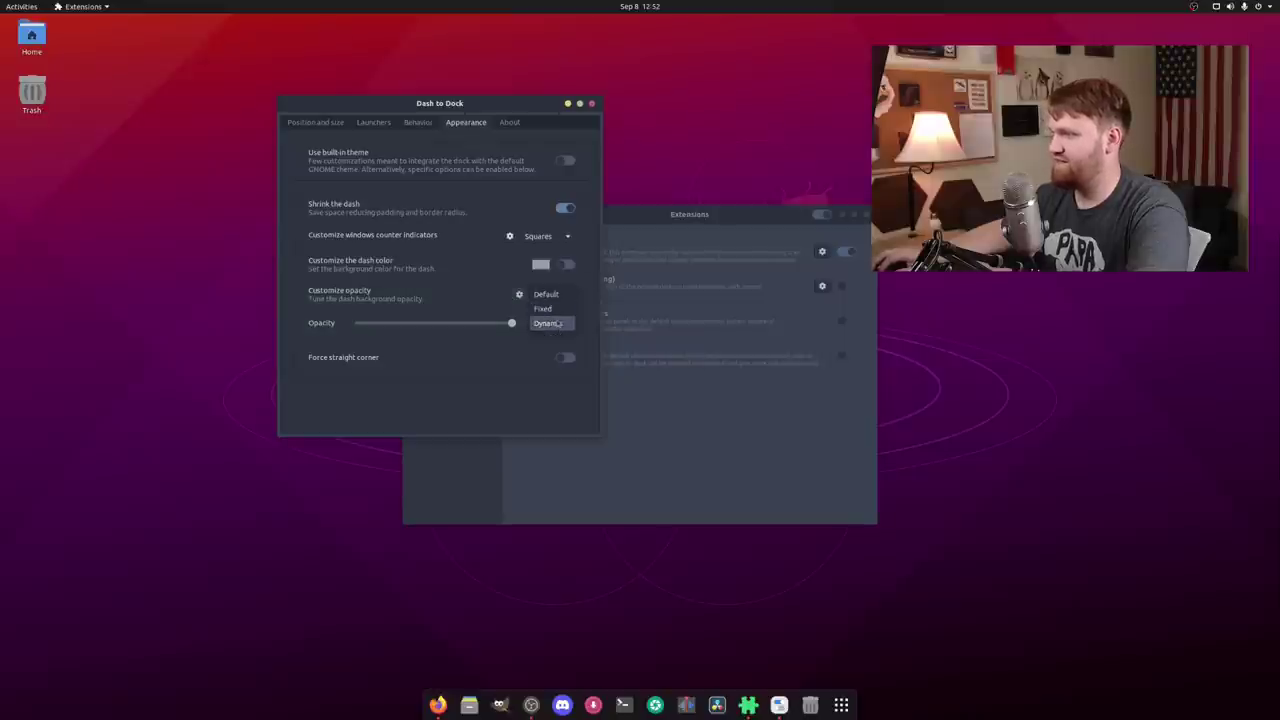
left_click(558, 314)
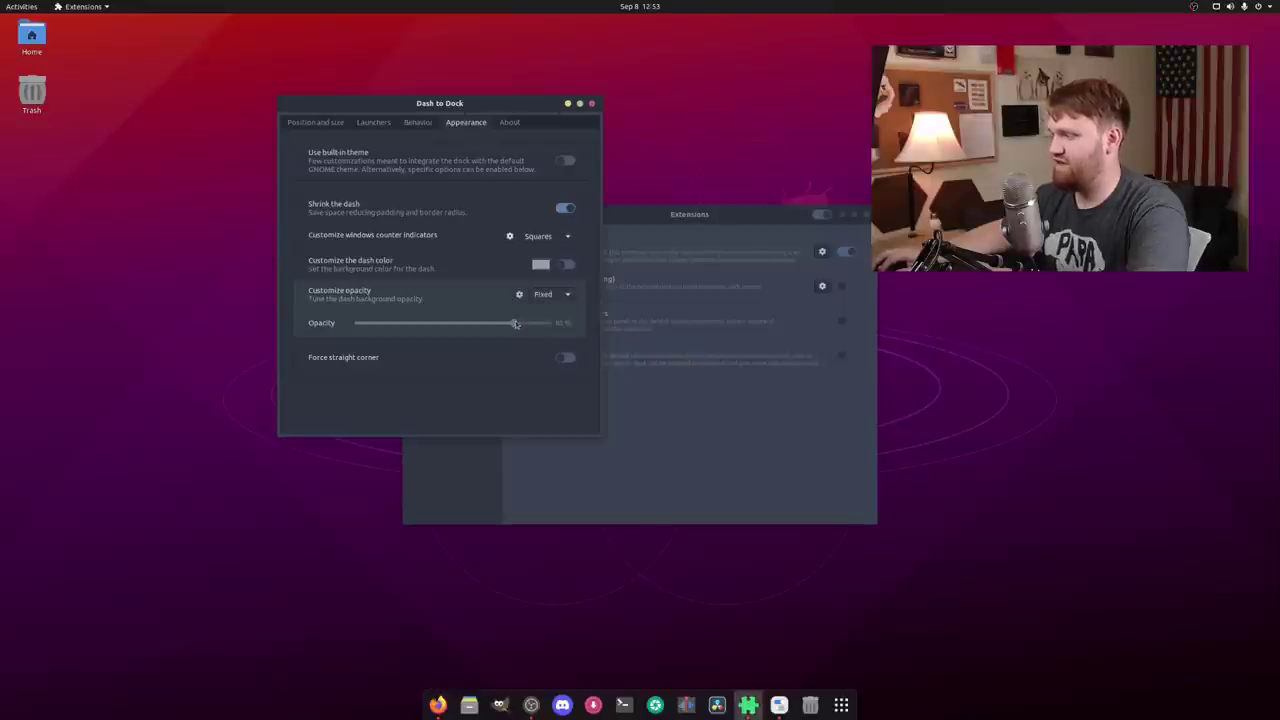
left_click_drag(519, 326, 396, 322)
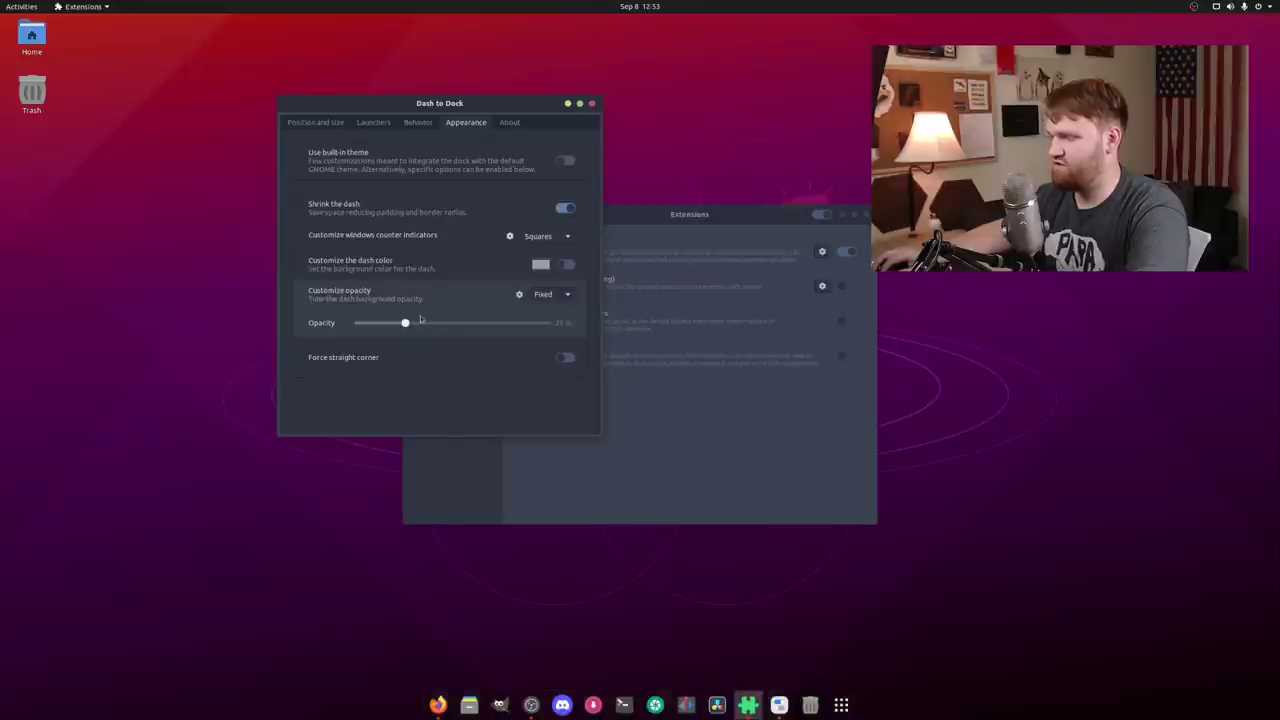
left_click_drag(405, 323, 458, 323)
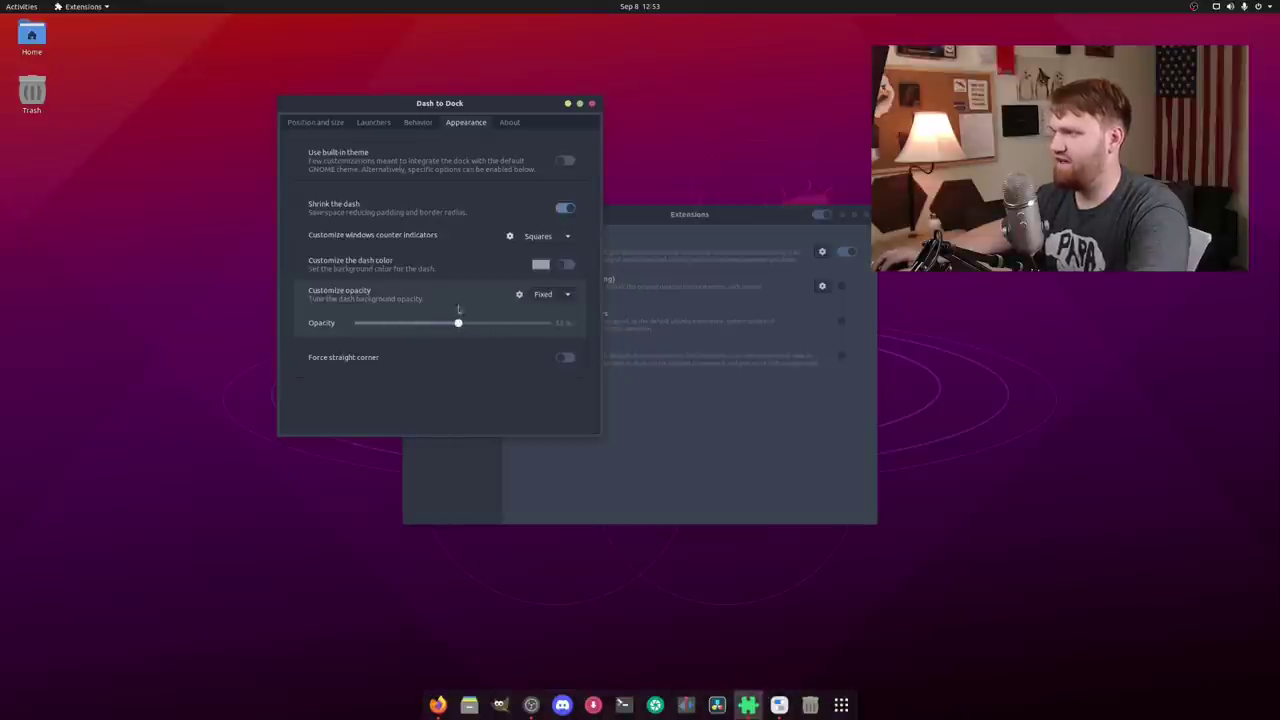
Enable a custom dash color, choose black and lower the dash's opacity to about 43 %
left_click(565, 265)
left_click(540, 264)
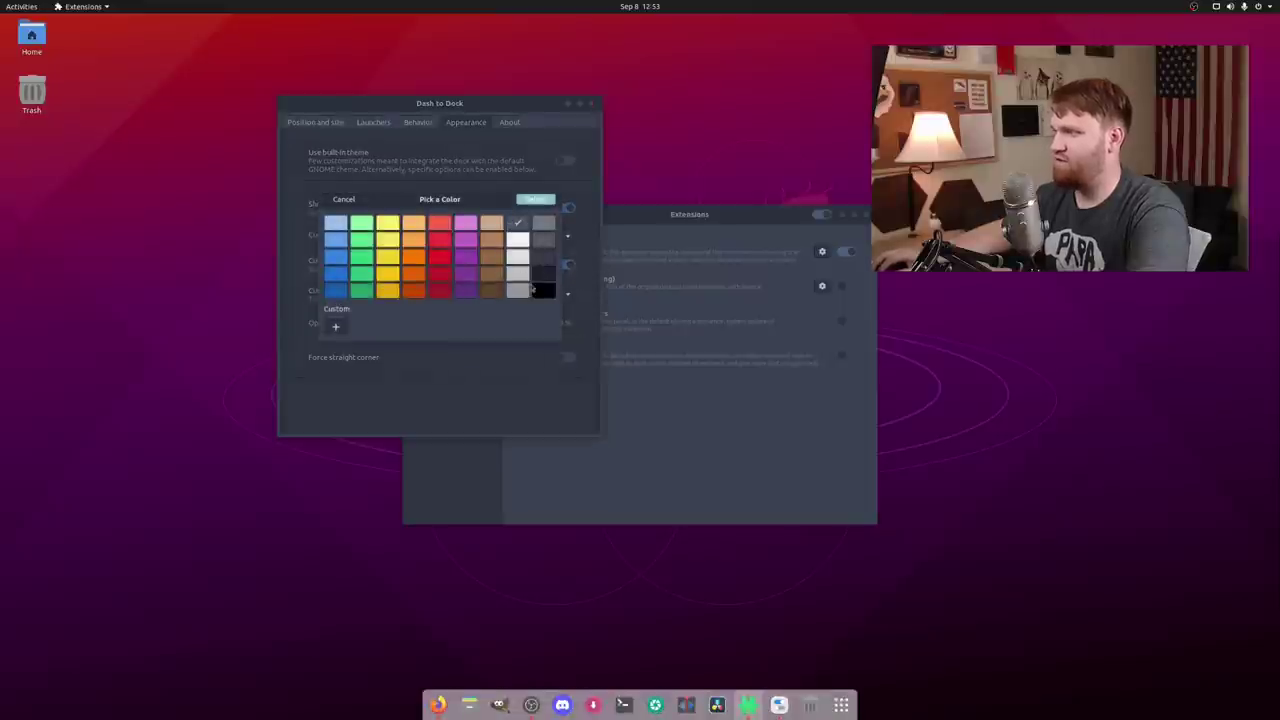
left_click(544, 291)
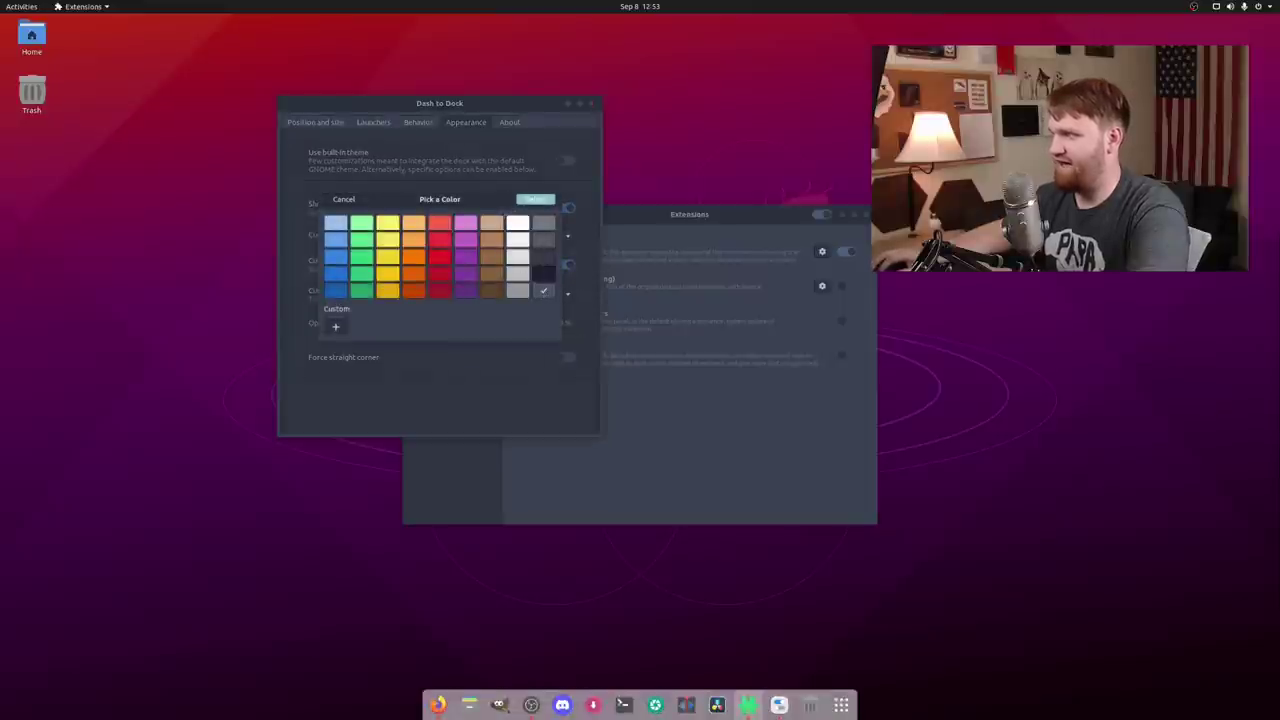
left_click(527, 199)
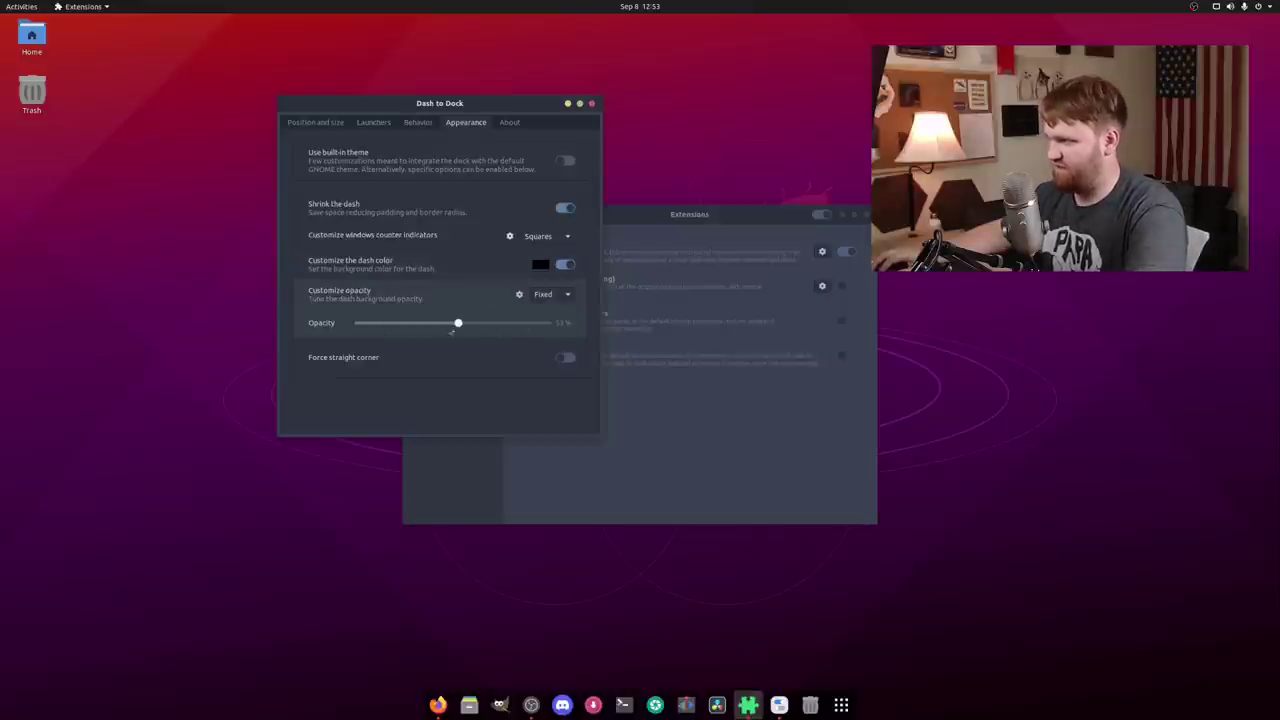
left_click_drag(450, 325, 447, 324)
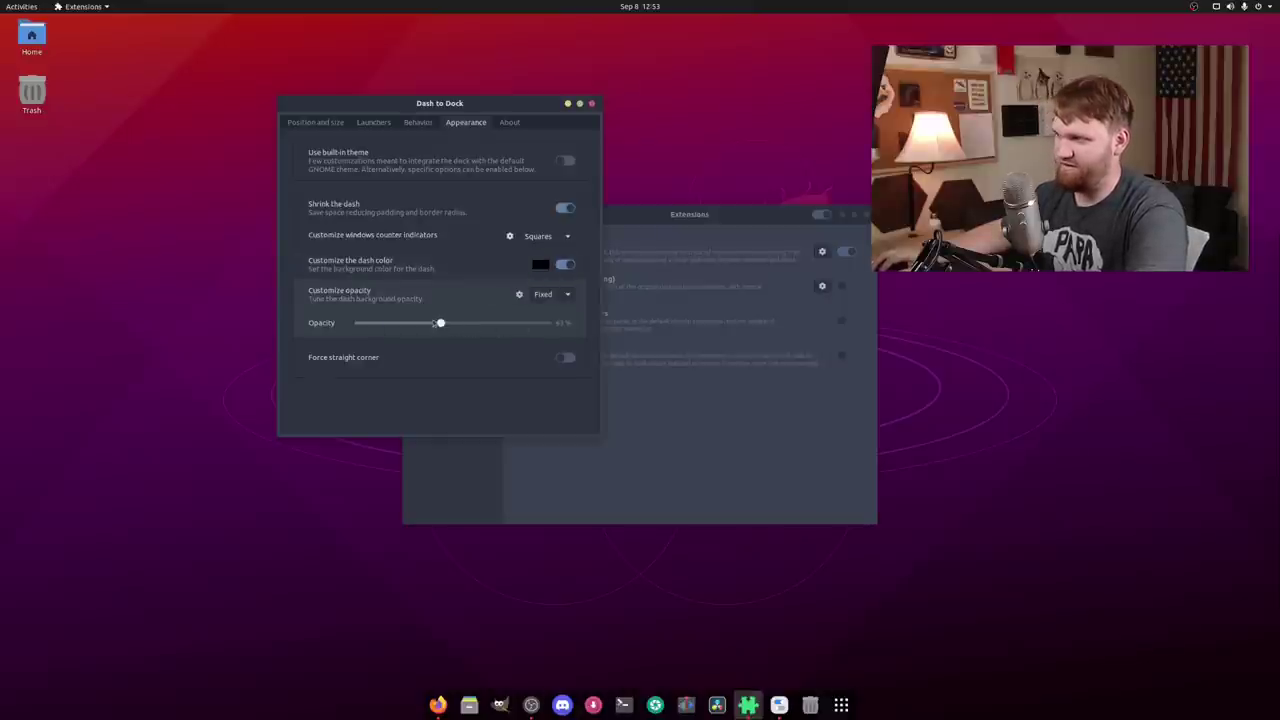
Review the Dash to Dock behavior, launcher, and position and size settings
left_click(418, 122)
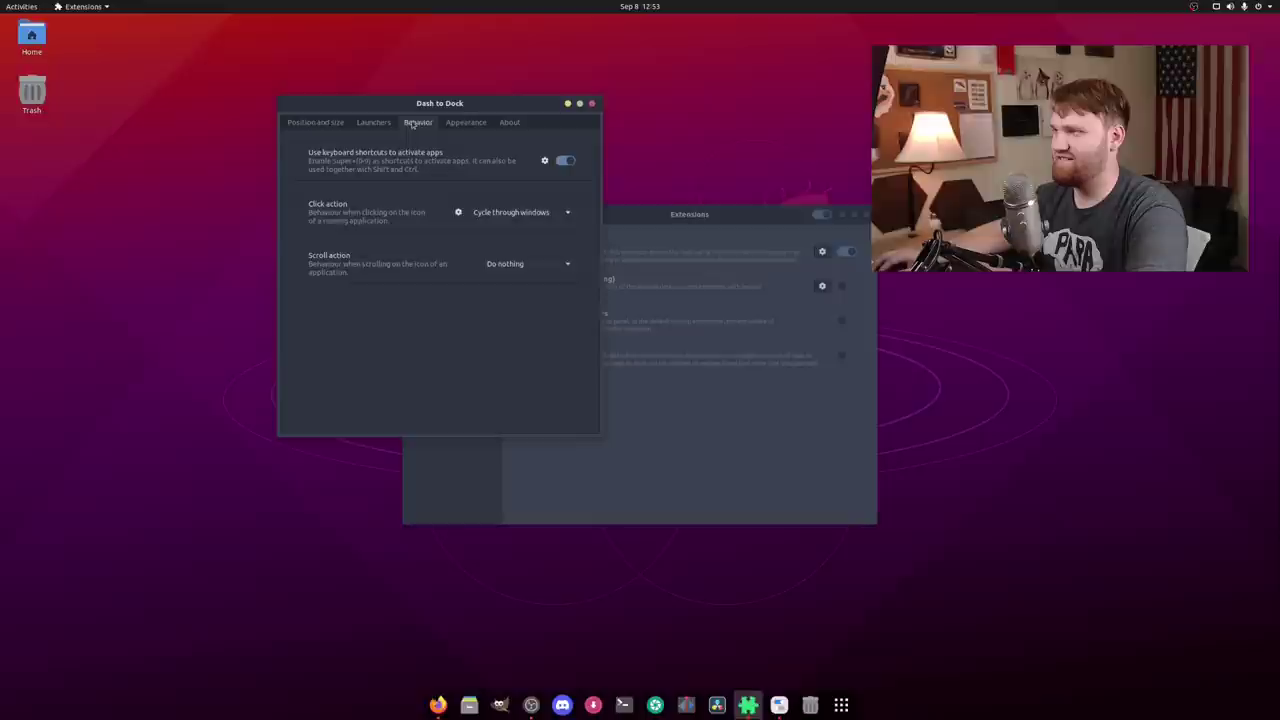
left_click(378, 124)
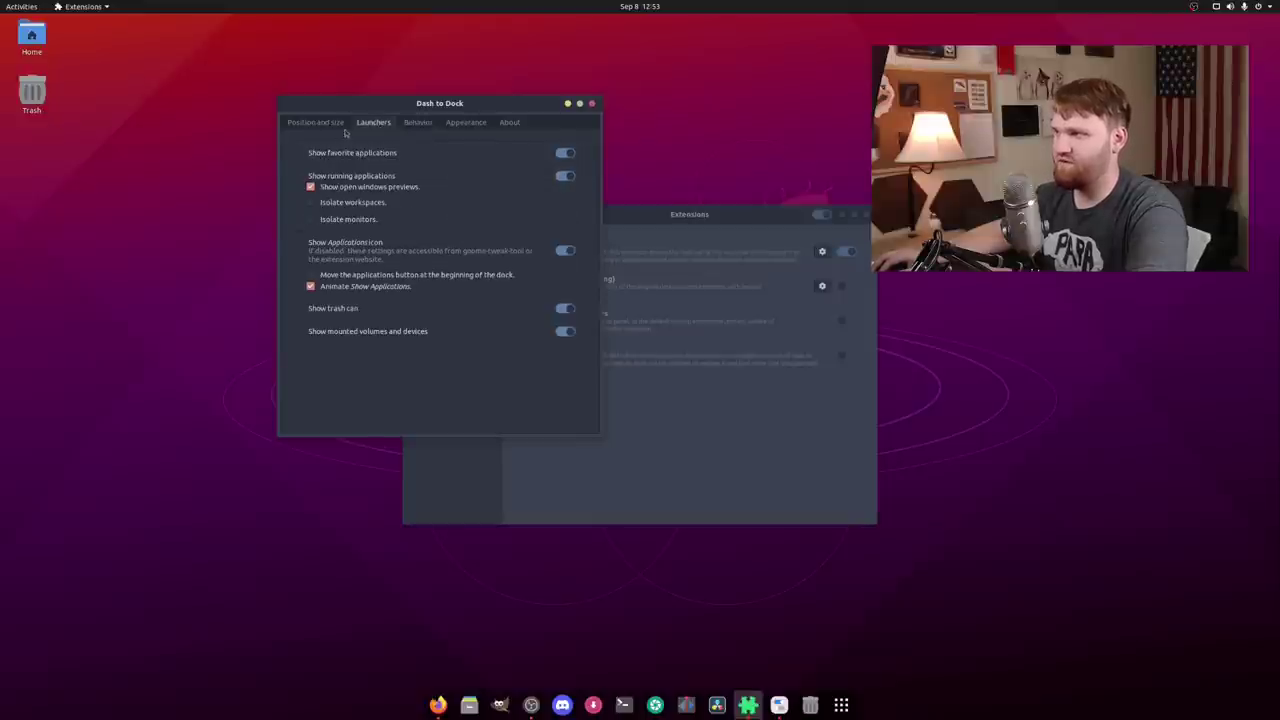
left_click(314, 125)
left_click_drag(510, 107, 442, 97)
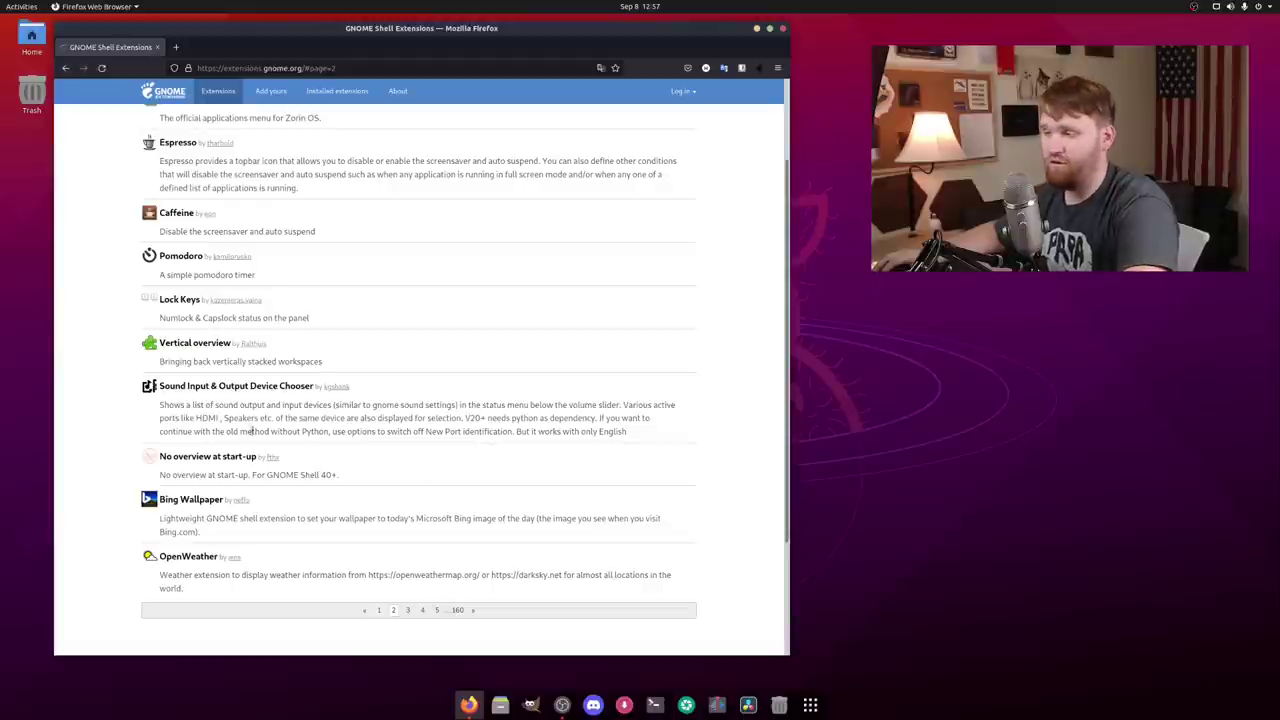
Install the Sound Input & Output Device Chooser extension from its GNOME Shell Extensions page
left_click(197, 390)
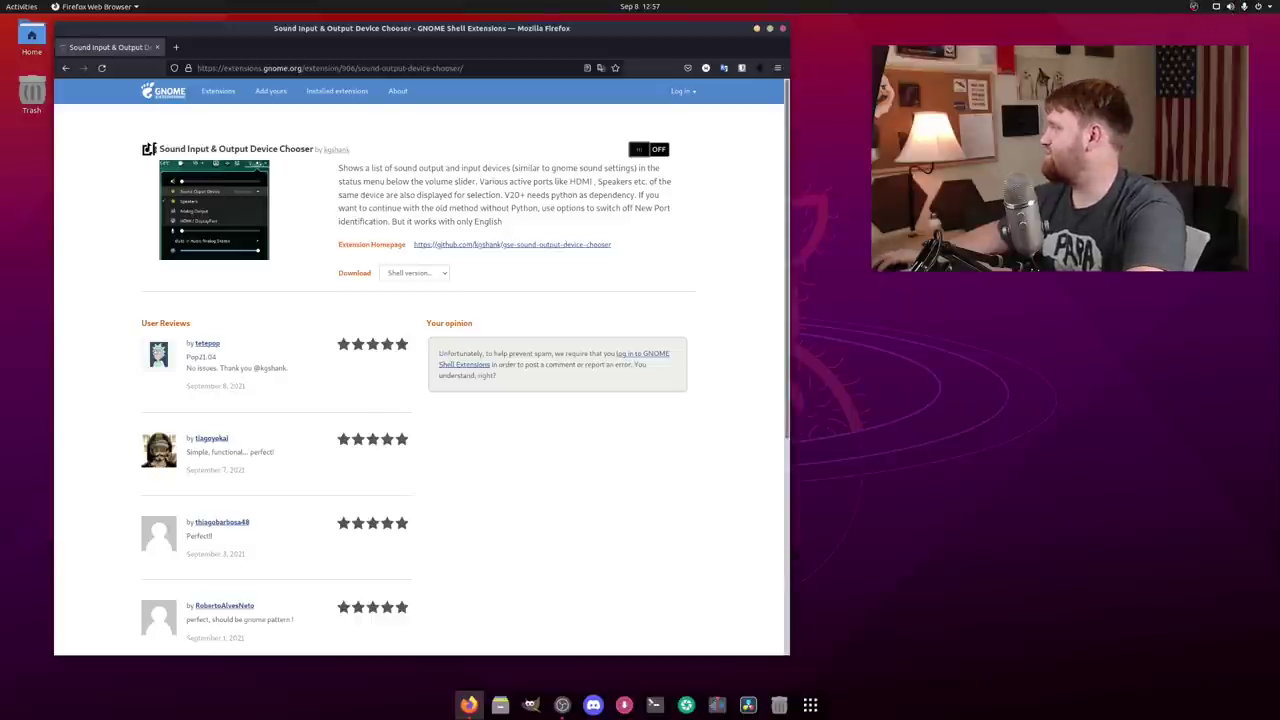
left_click(1225, 6)
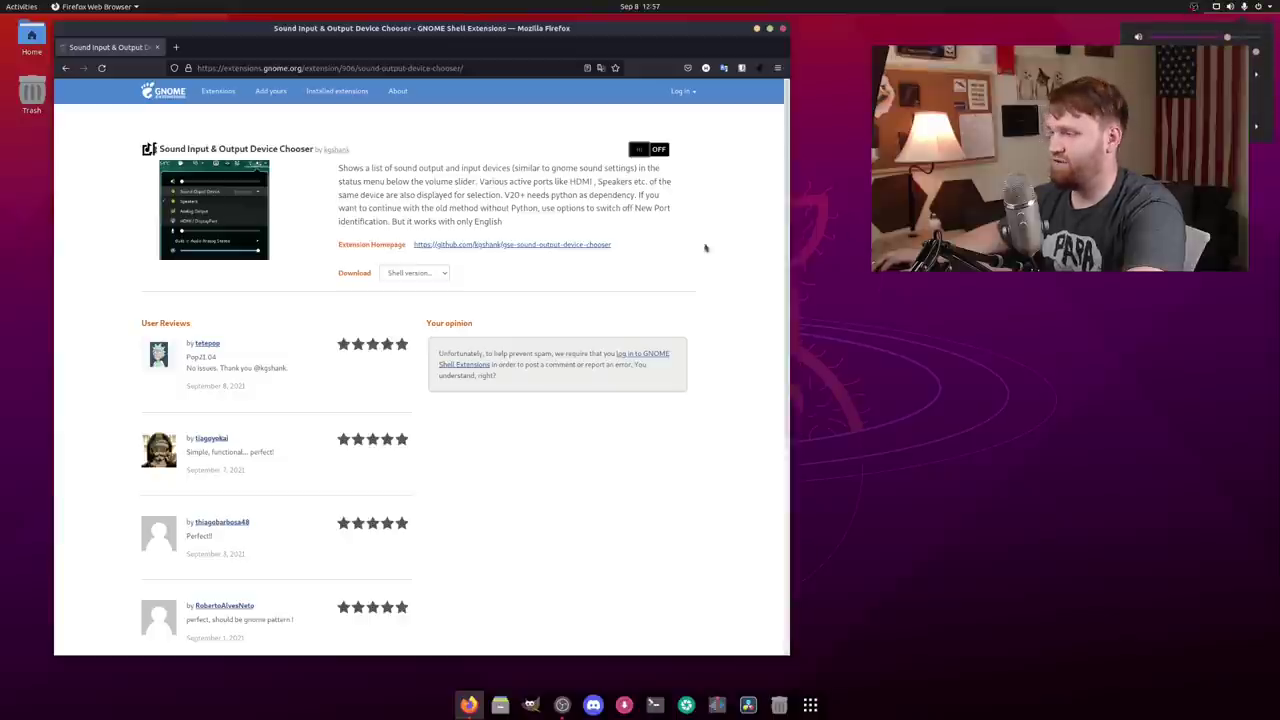
left_click(477, 197)
left_click(638, 151)
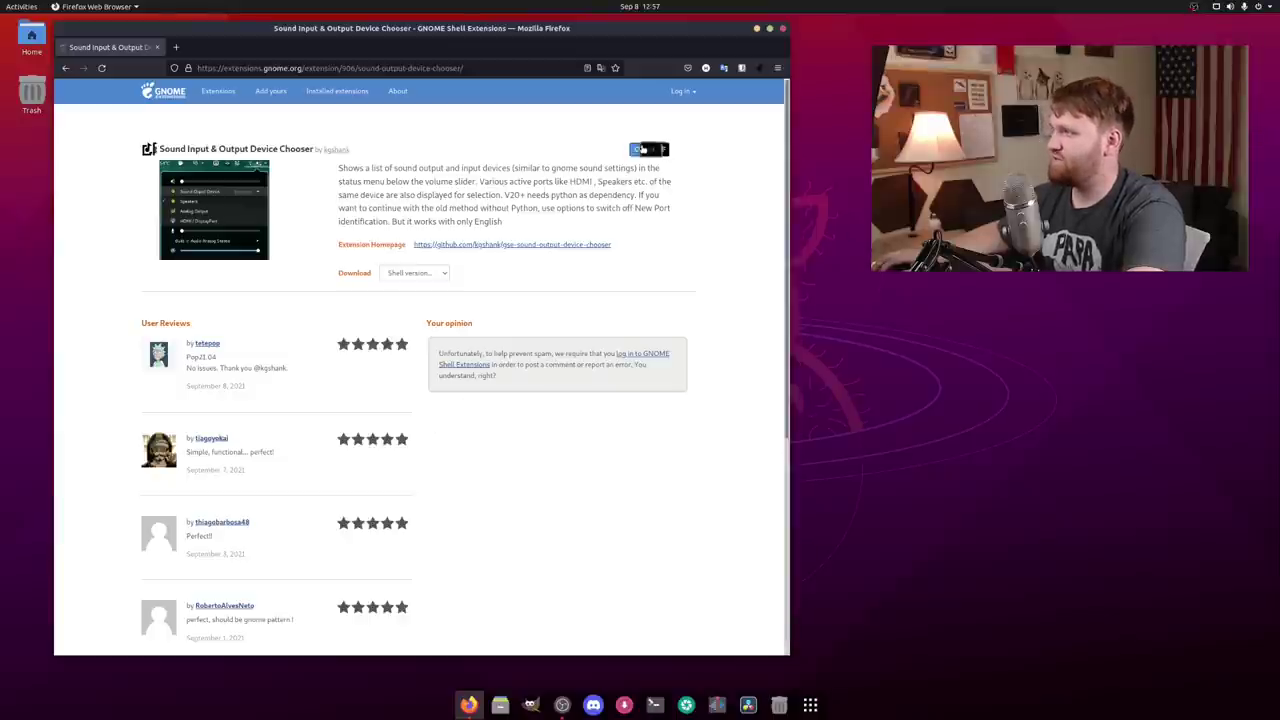
left_click(703, 397)
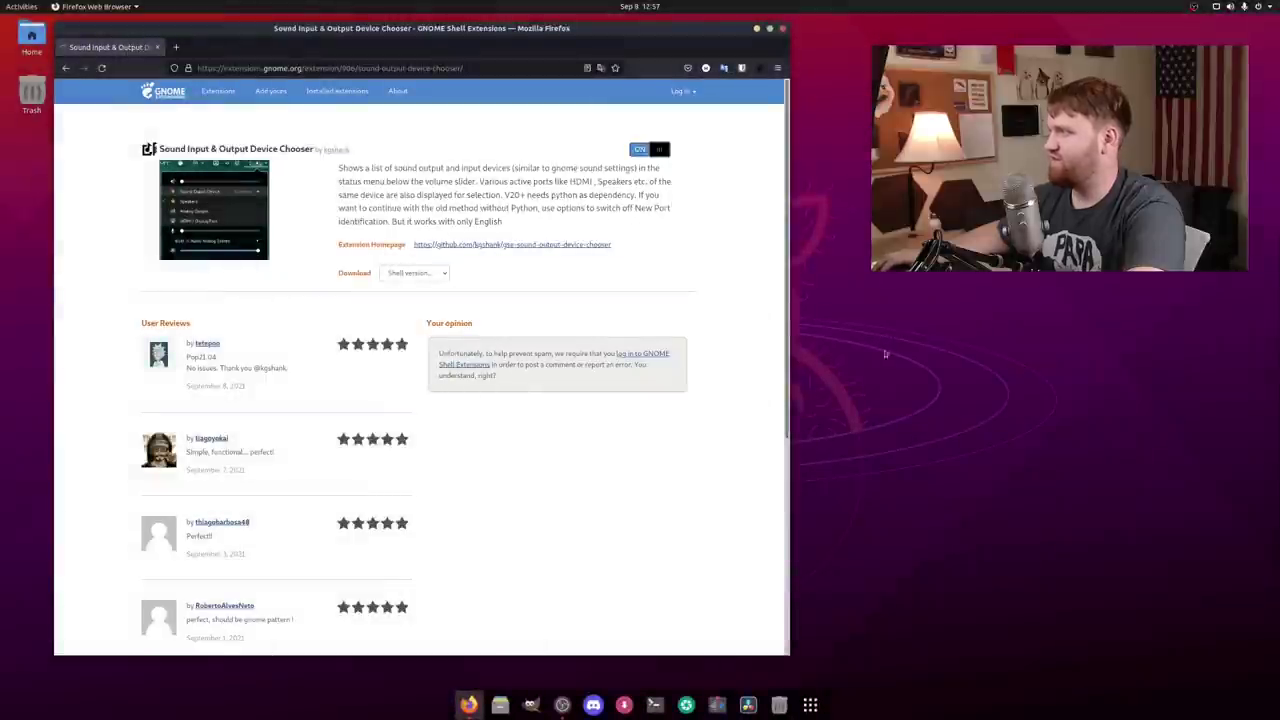
Check the selectable sound output devices in the system status area, and return to the extensions site
left_click(1225, 8)
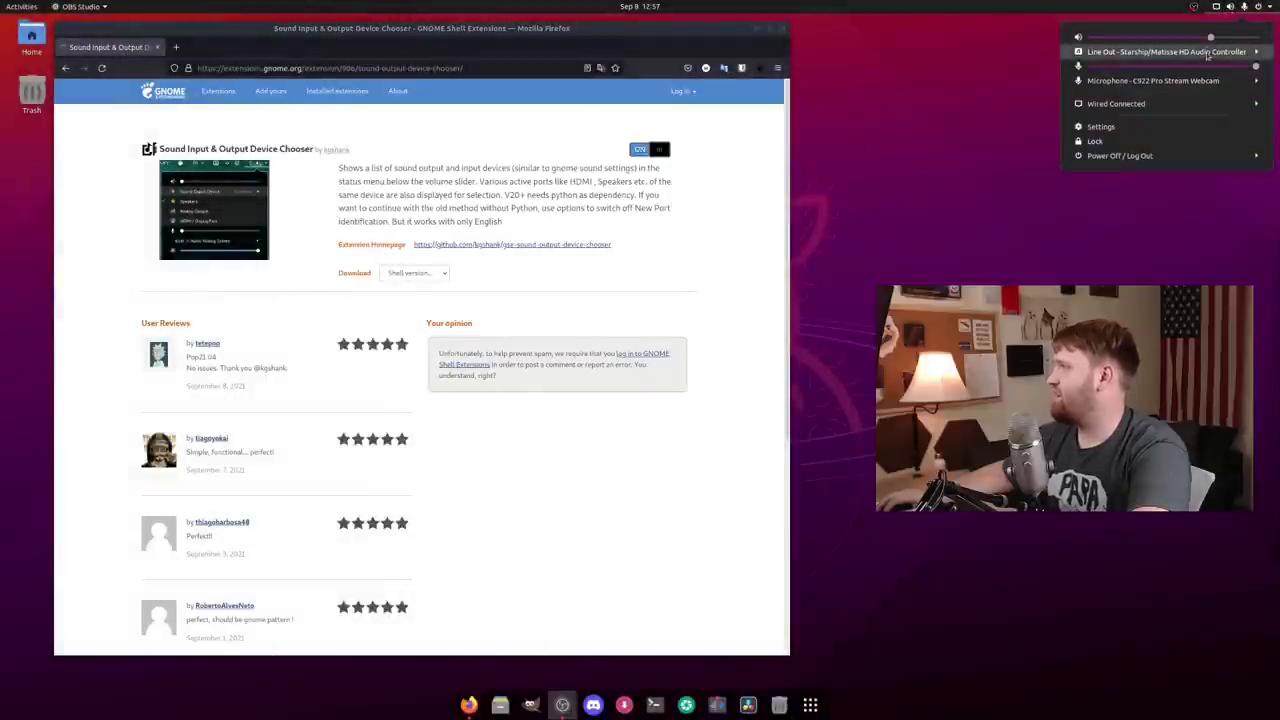
left_click(1207, 52)
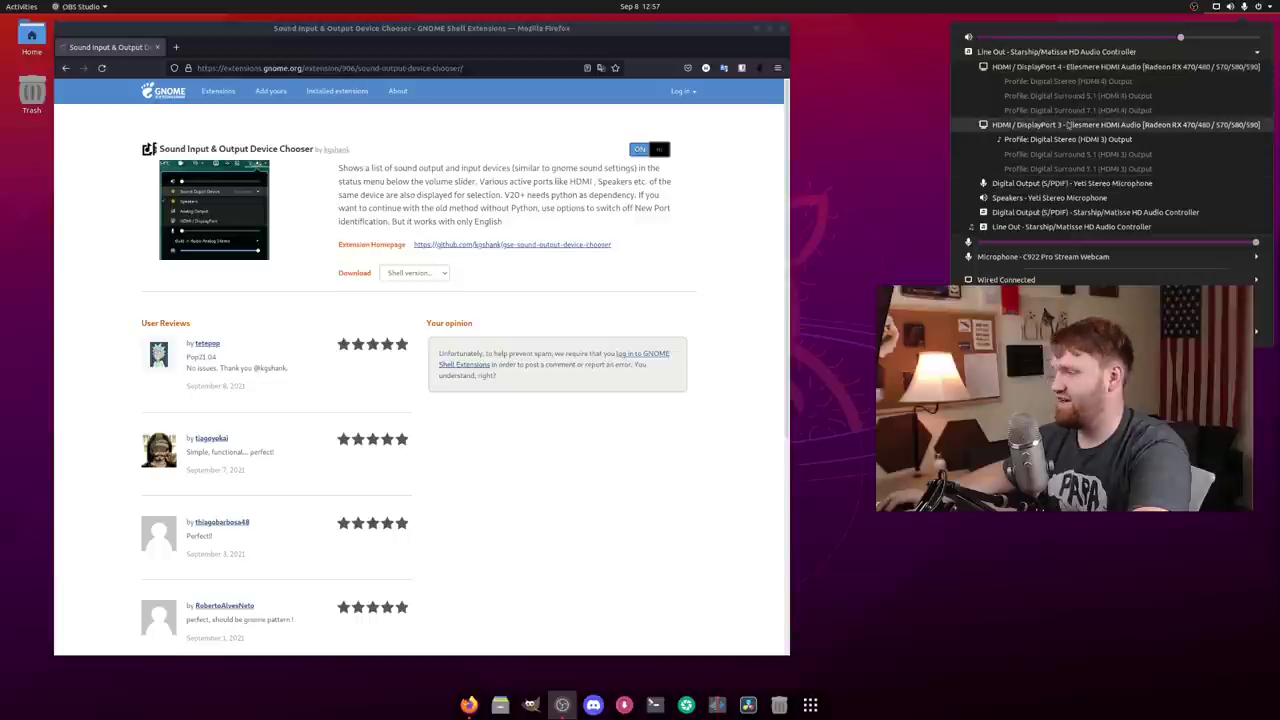
left_click(521, 183)
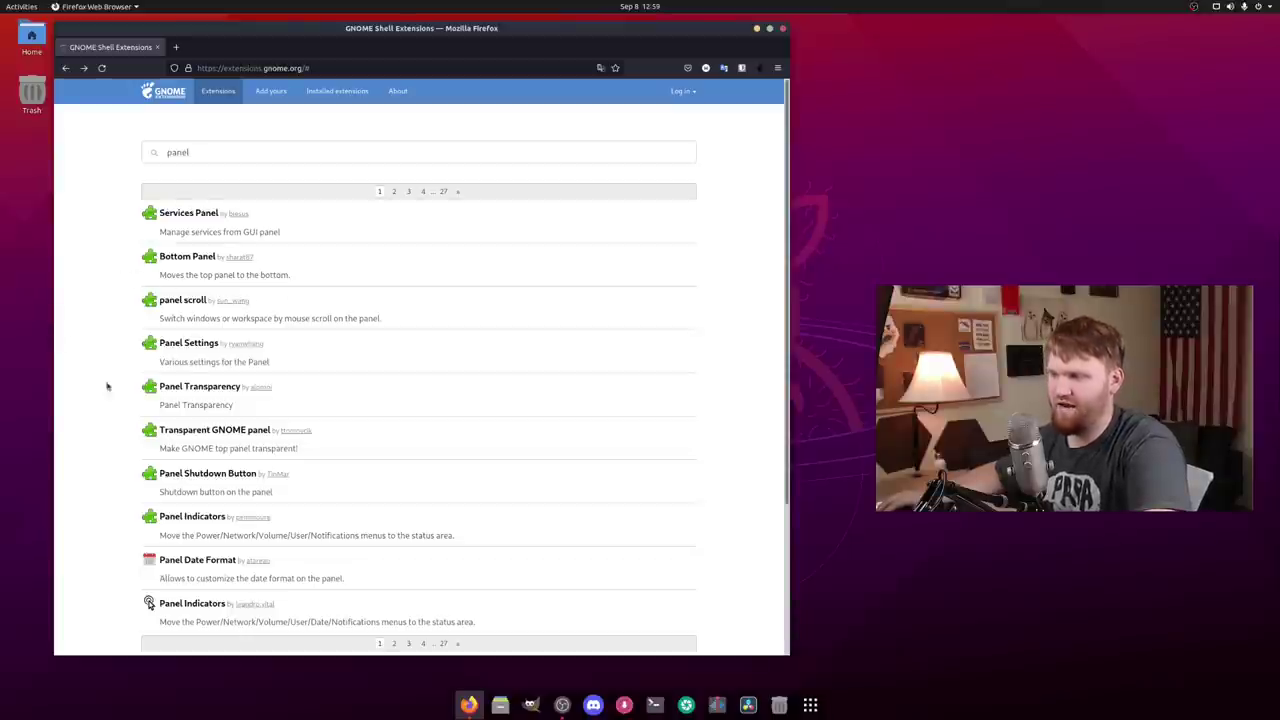
Check which shell versions the Panel Transparency and Panel Settings extensions support, and return to the search results
scroll(214, 300, "down", 1)
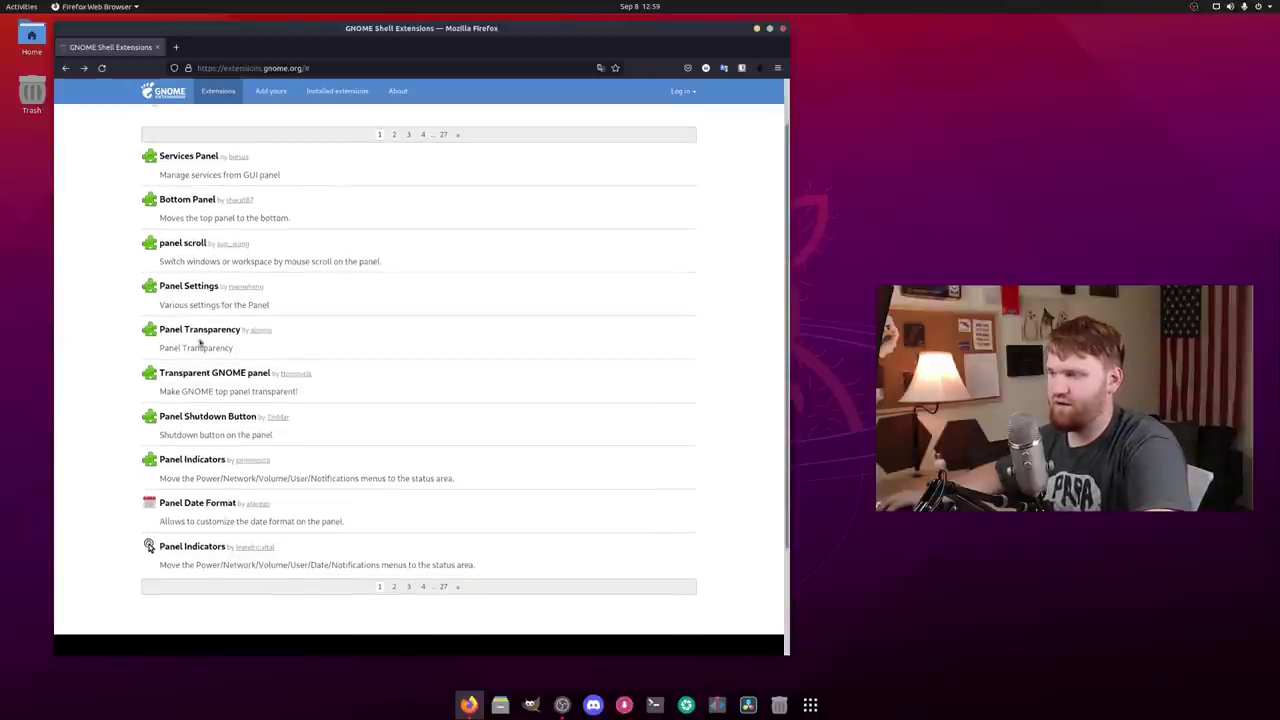
left_click(212, 332)
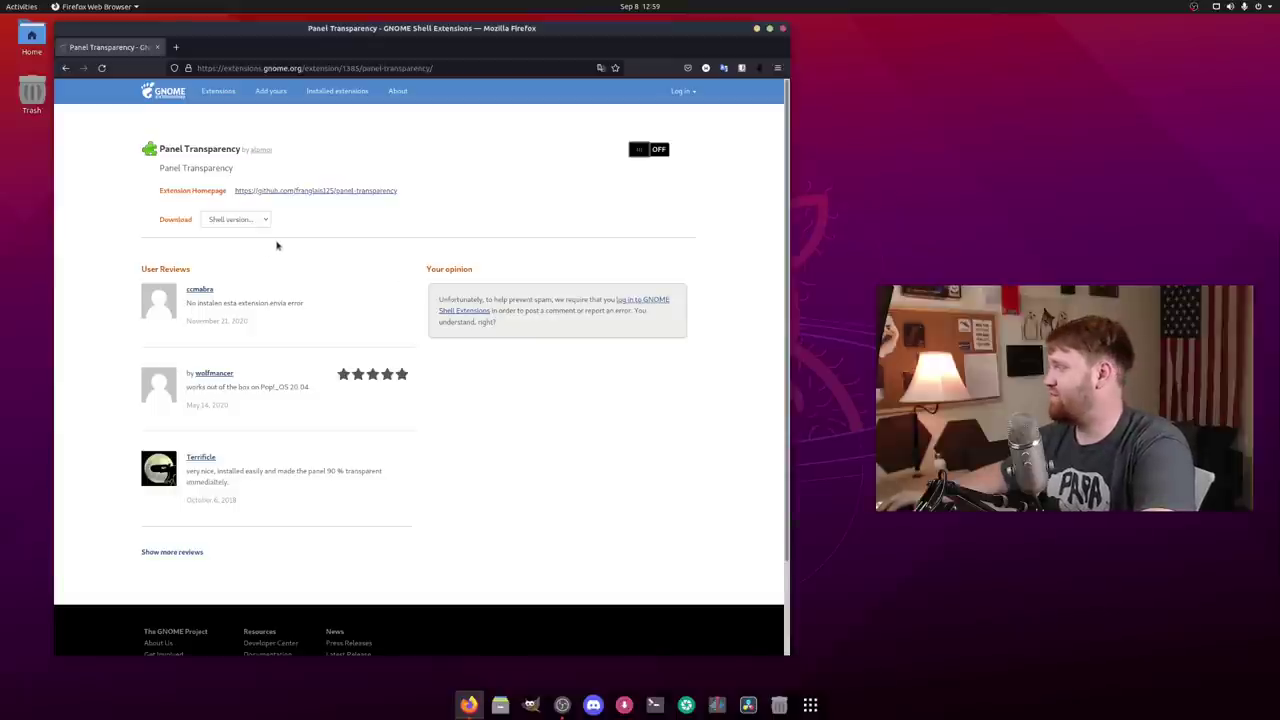
left_click(245, 220)
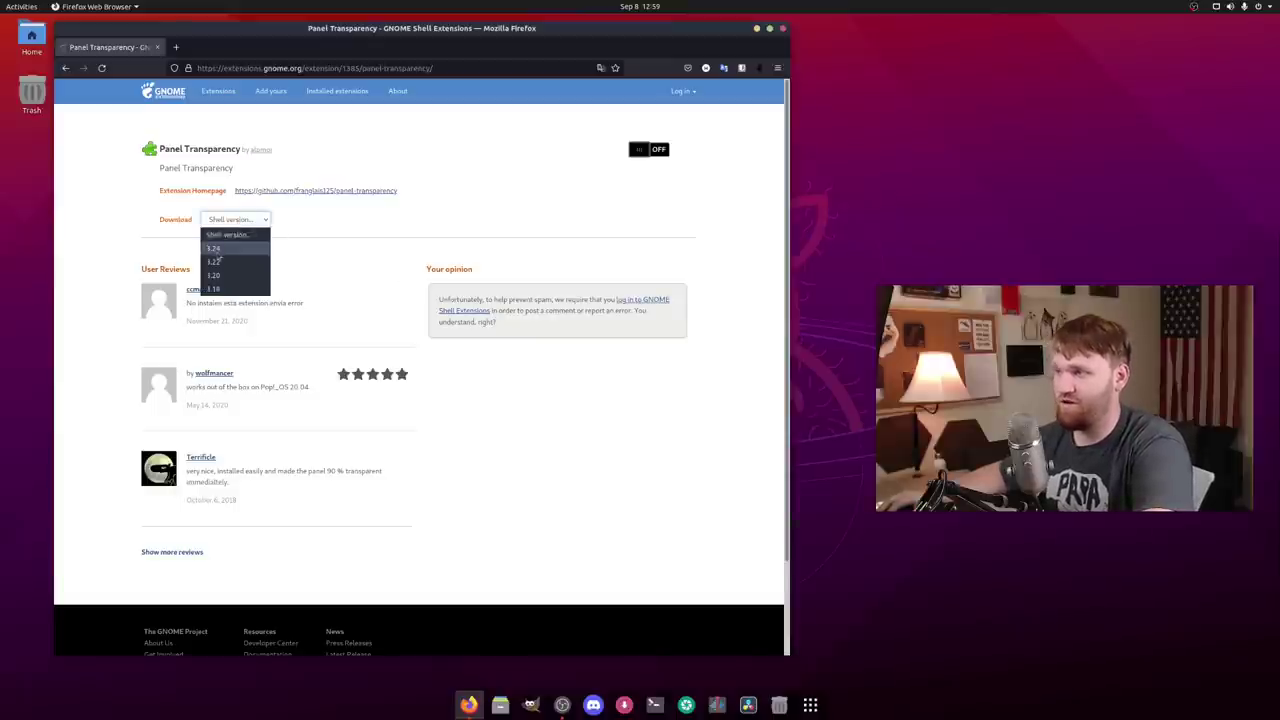
left_click(66, 69)
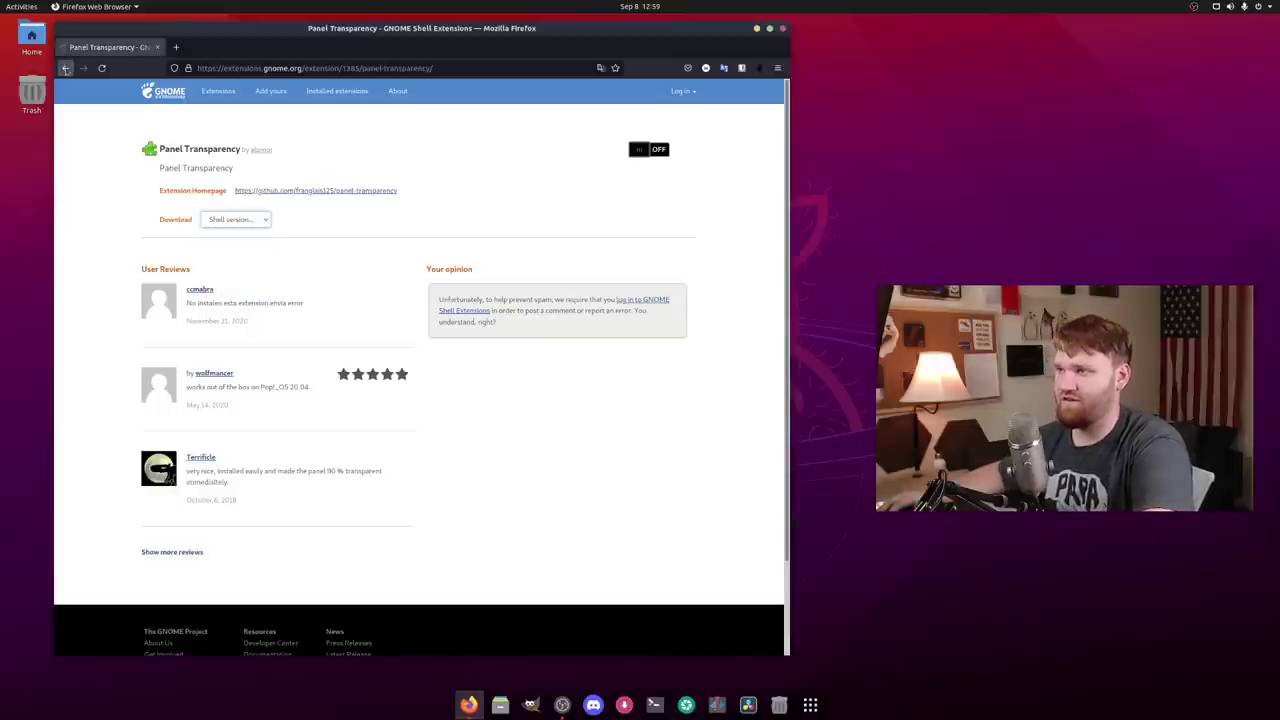
left_click(66, 68)
left_click(195, 289)
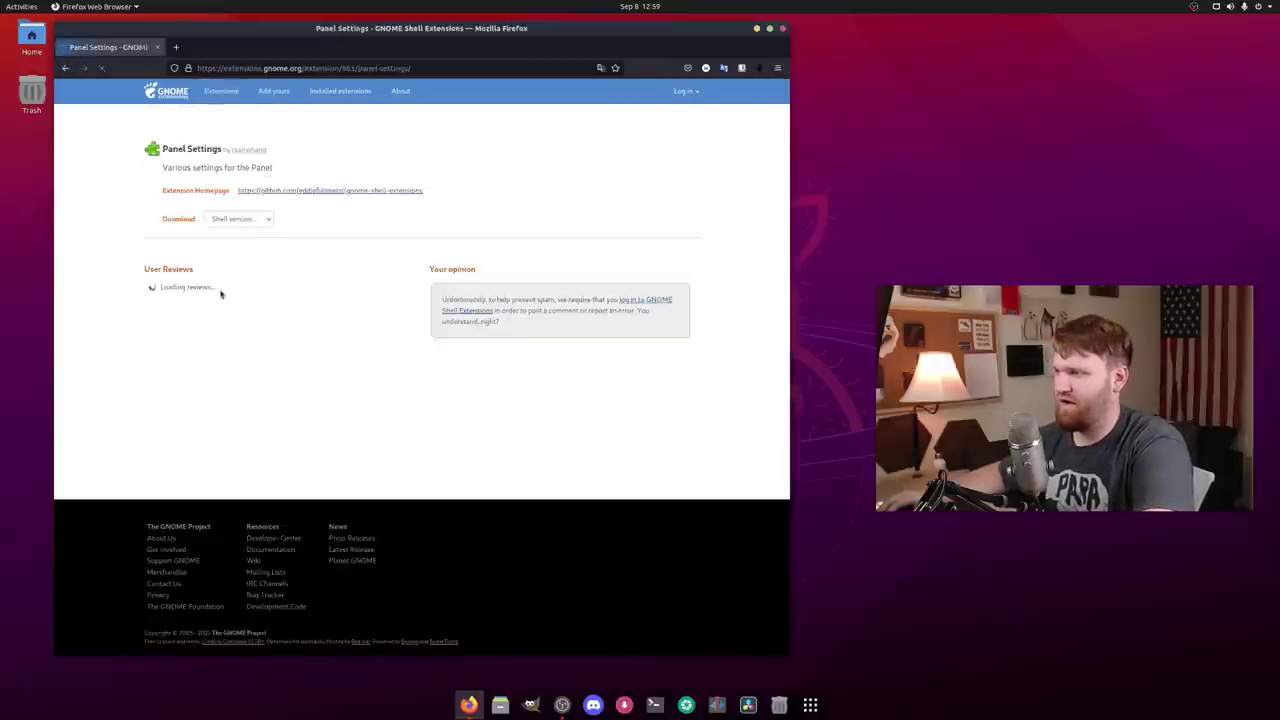
left_click(259, 222)
left_click(66, 68)
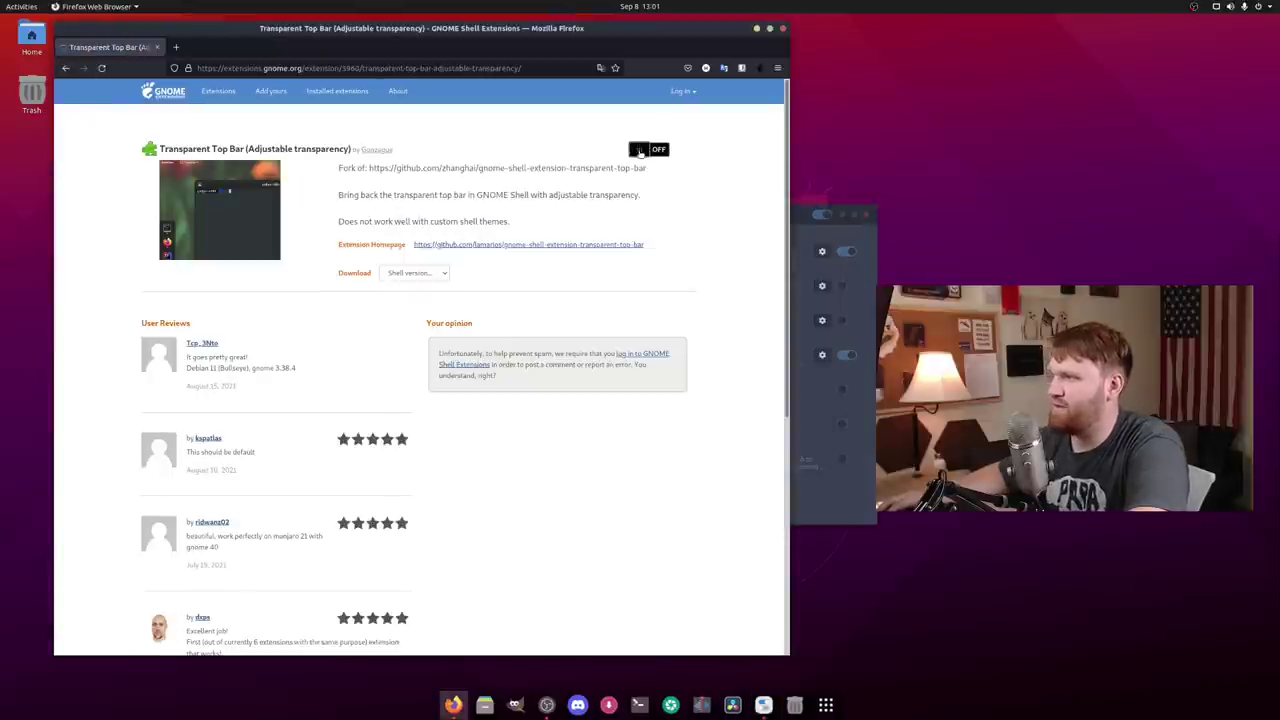
Install the Transparent Top Bar (Adjustable transparency) extension and restart Tweaks on its extensions list
left_click(640, 150)
left_click(723, 397)
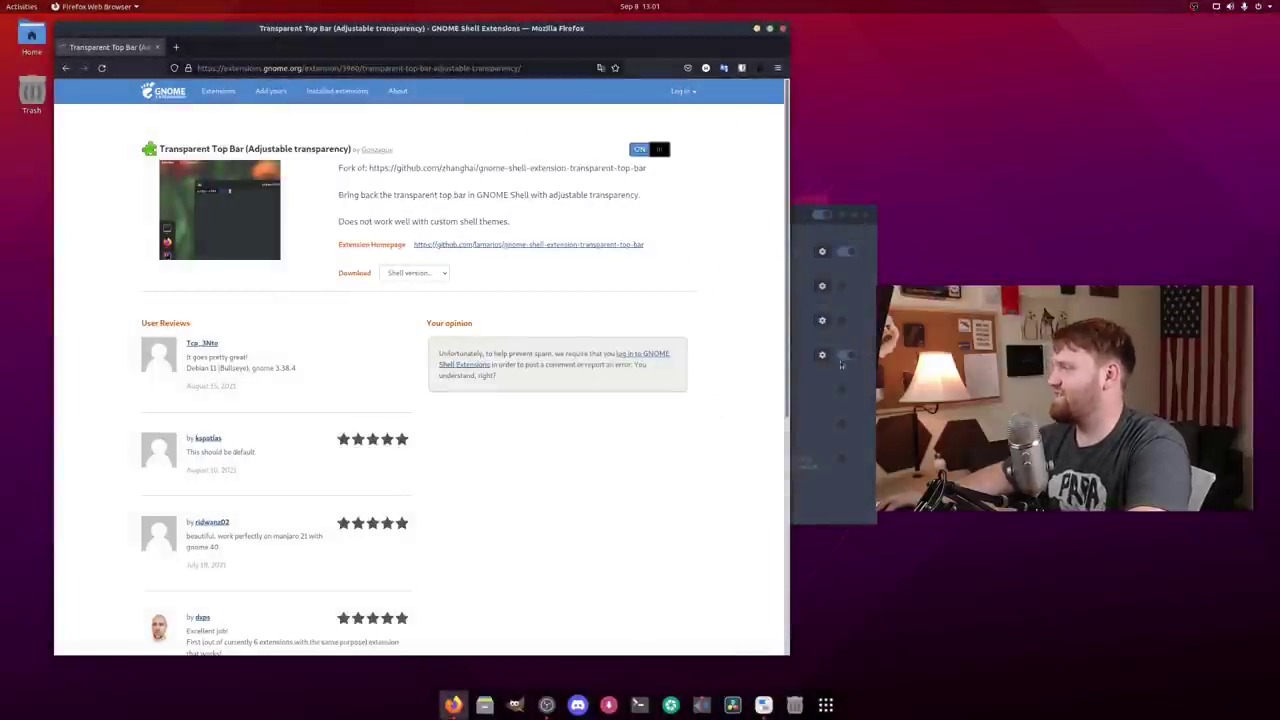
left_click(841, 365)
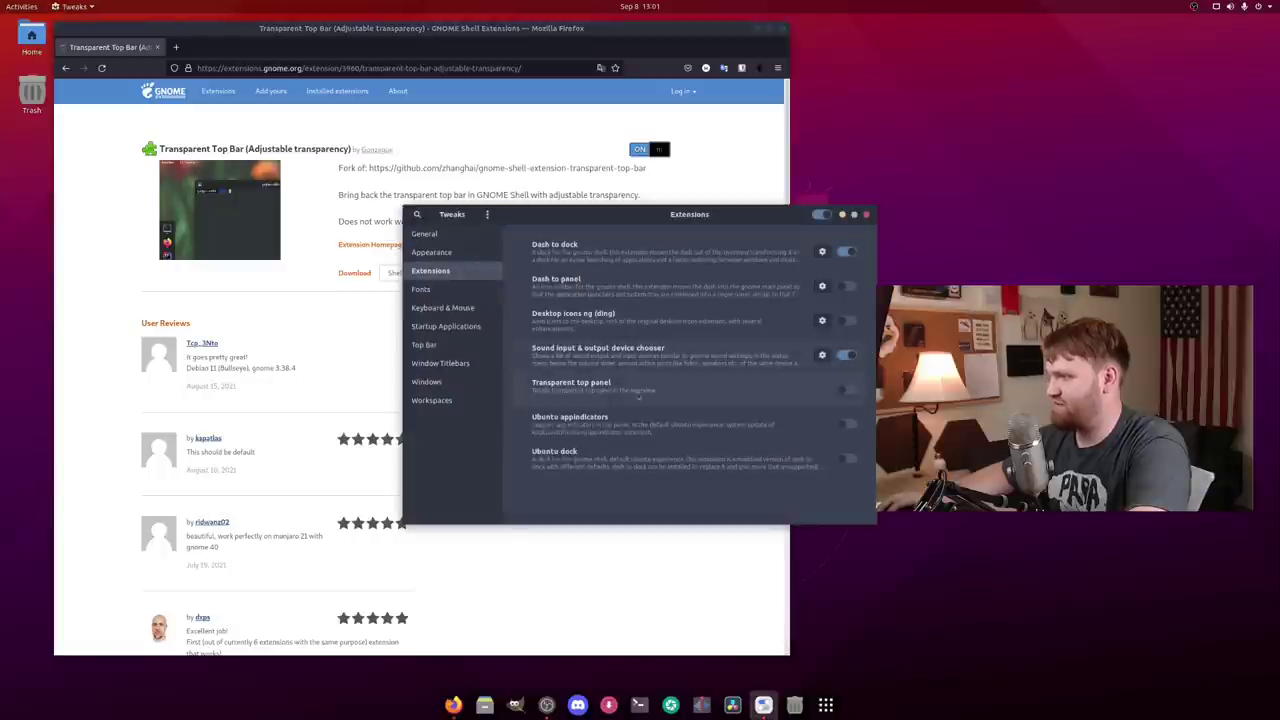
key("alt+F4")
left_click(10, 8)
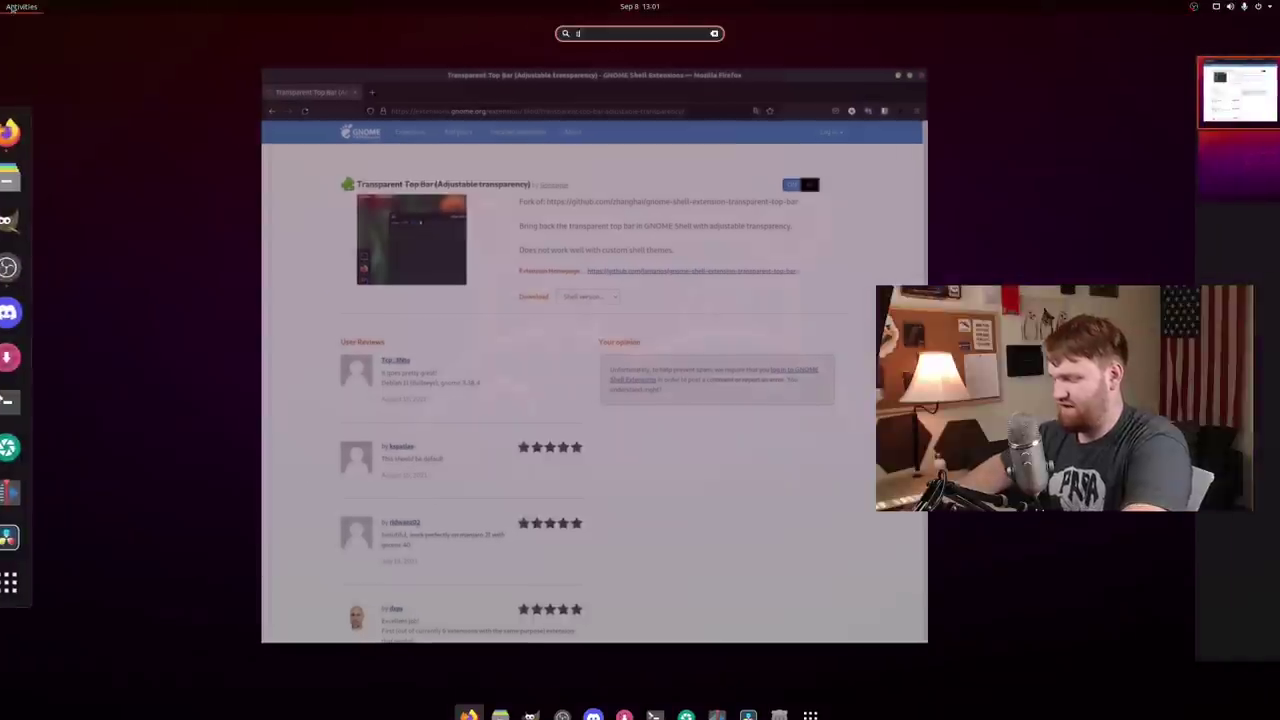
type("twe")
key("Return")
left_click(430, 270)
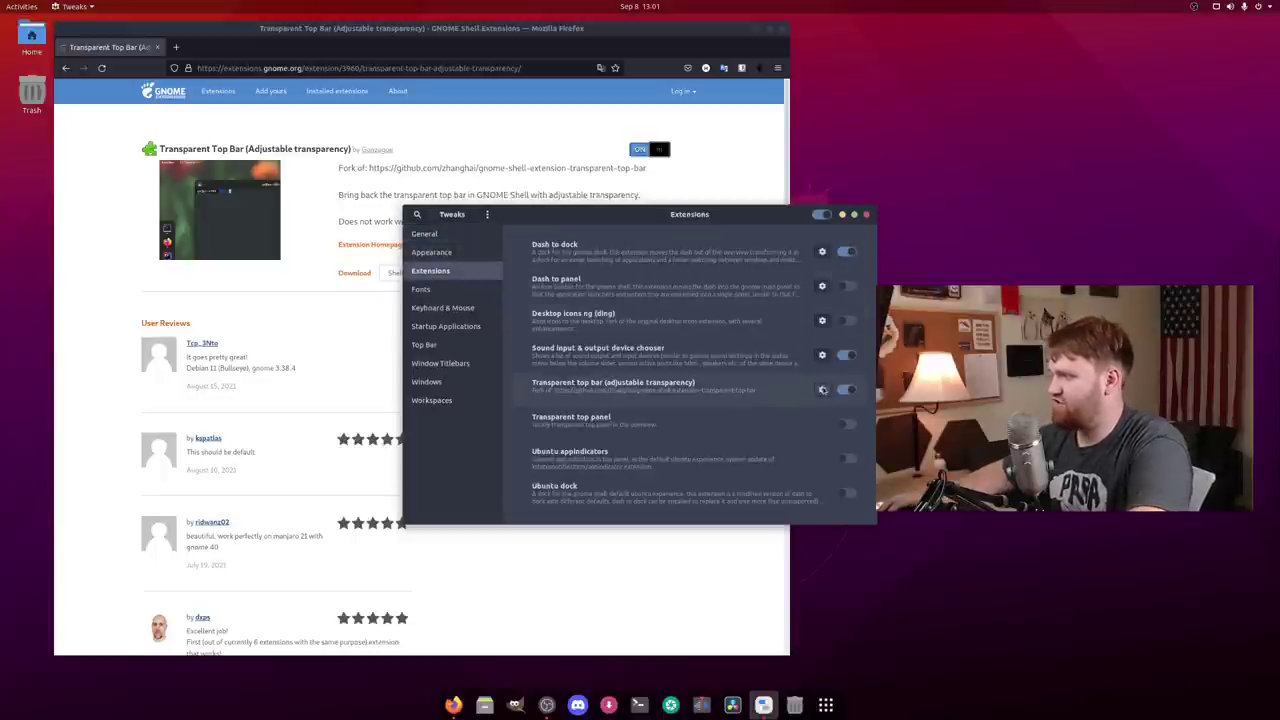
Lower the Transparent Top Bar extension's top bar opacity to slightly above half, and close its settings and Tweaks
left_click(822, 390)
left_click_drag(995, 214, 619, 204)
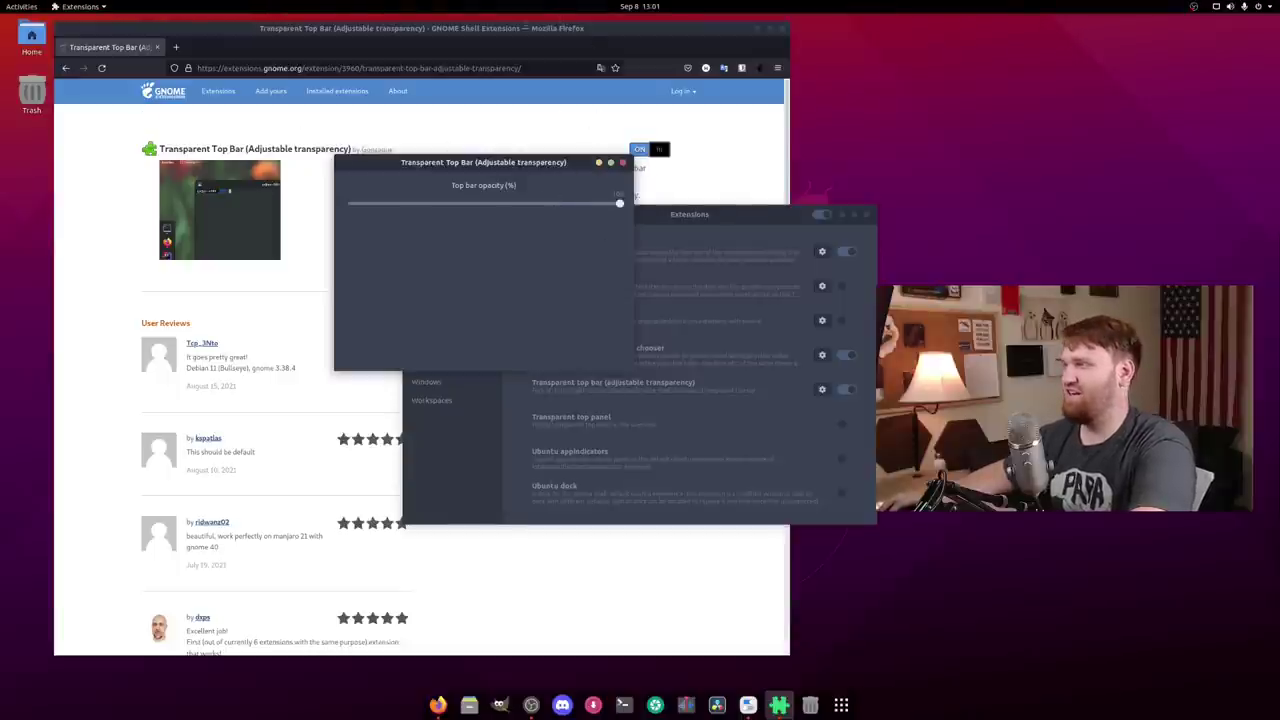
left_click_drag(619, 204, 506, 203)
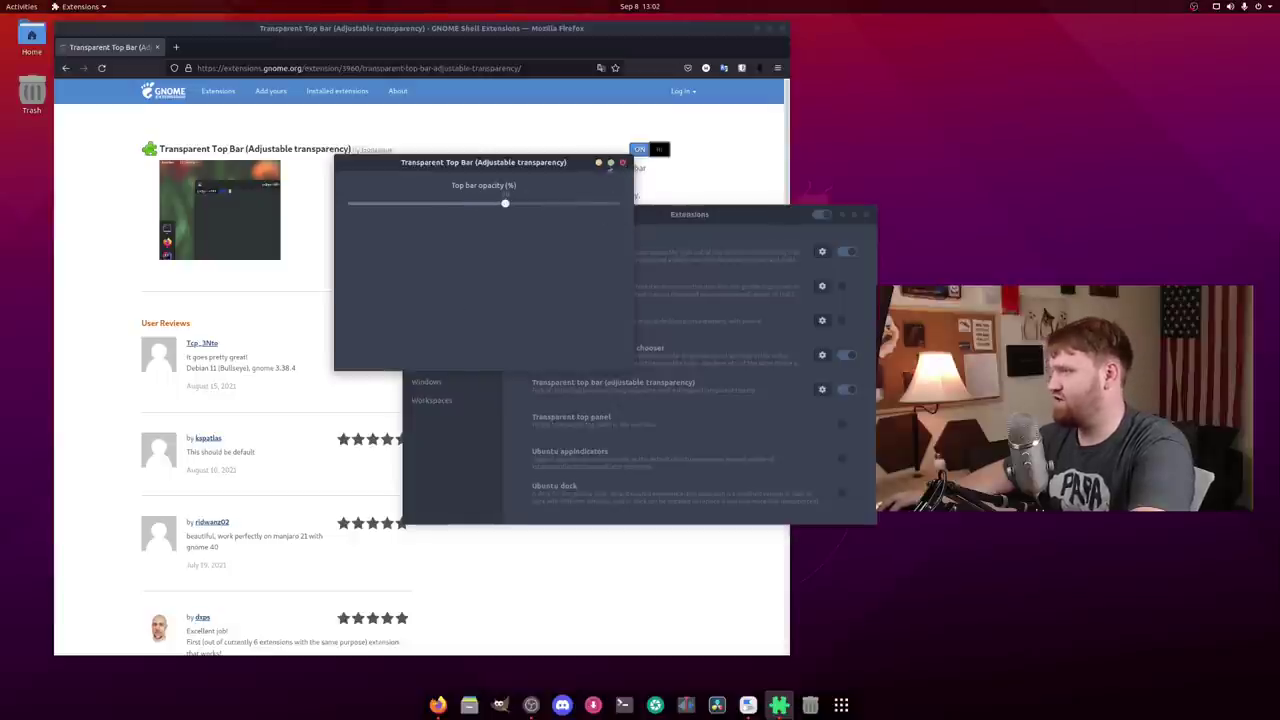
left_click(623, 163)
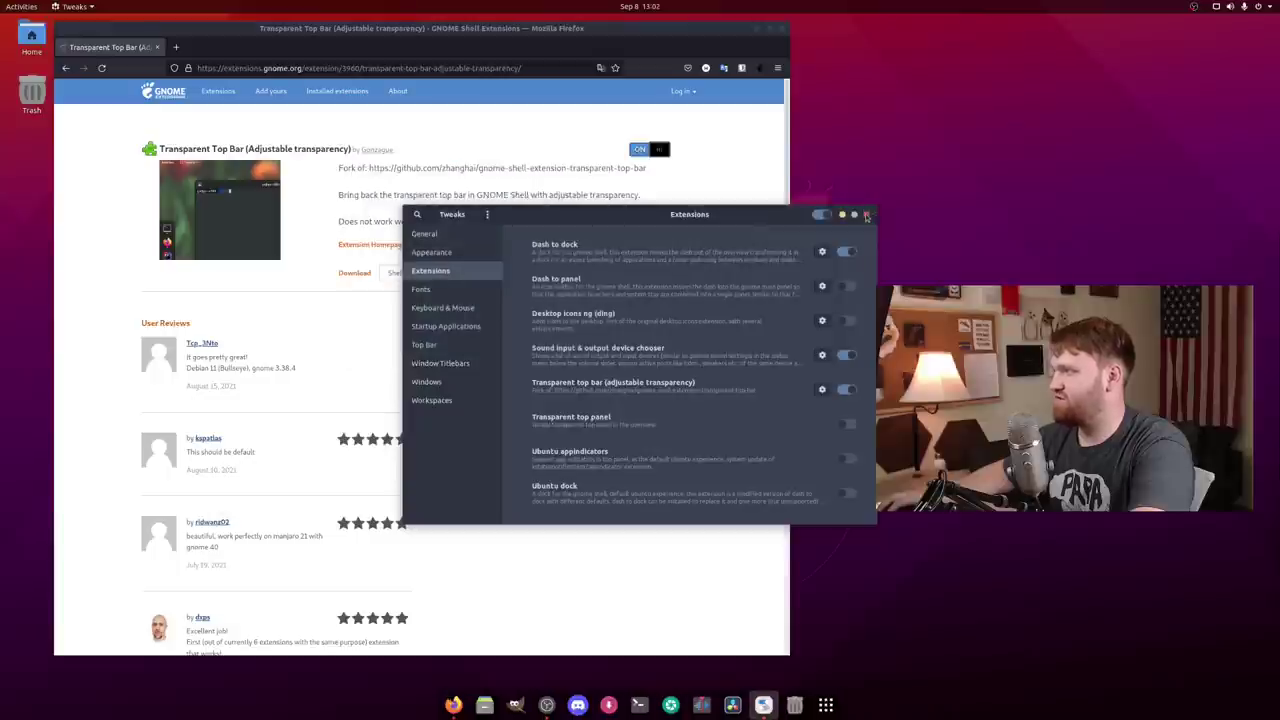
left_click(866, 215)
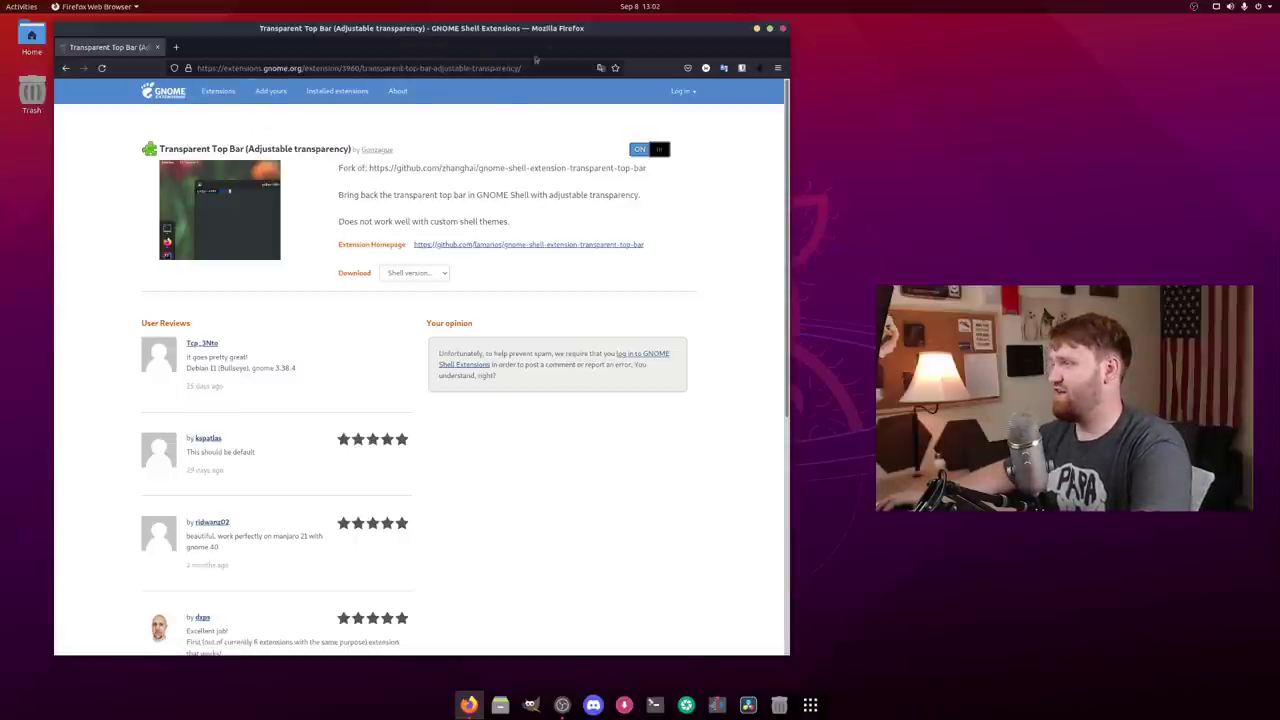
Find the Nordic KDE theme's page on the KDE Store and open the screenshot wallpaper linked in its description
mouse_move(551, 36)
left_mouse_down()
mouse_move(618, 598)
mouse_move(584, 40)
mouse_move(557, 38)
left_mouse_up()
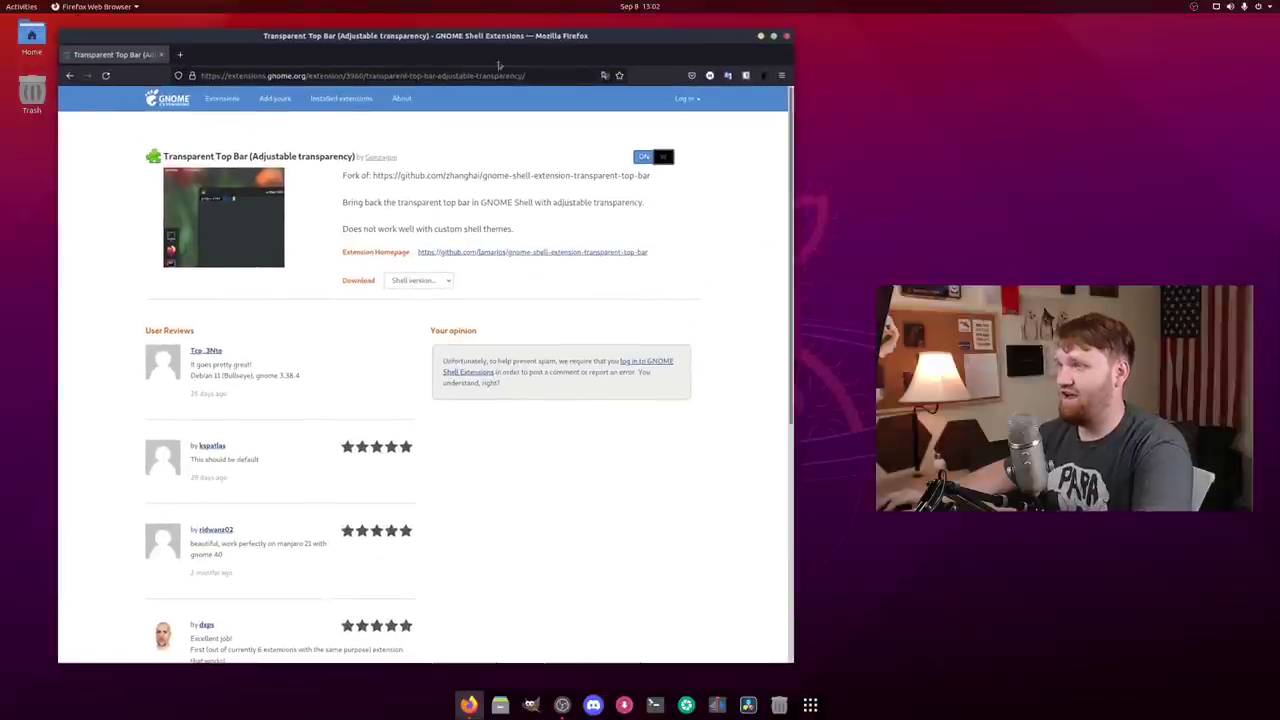
left_click(428, 82)
type("nordic")
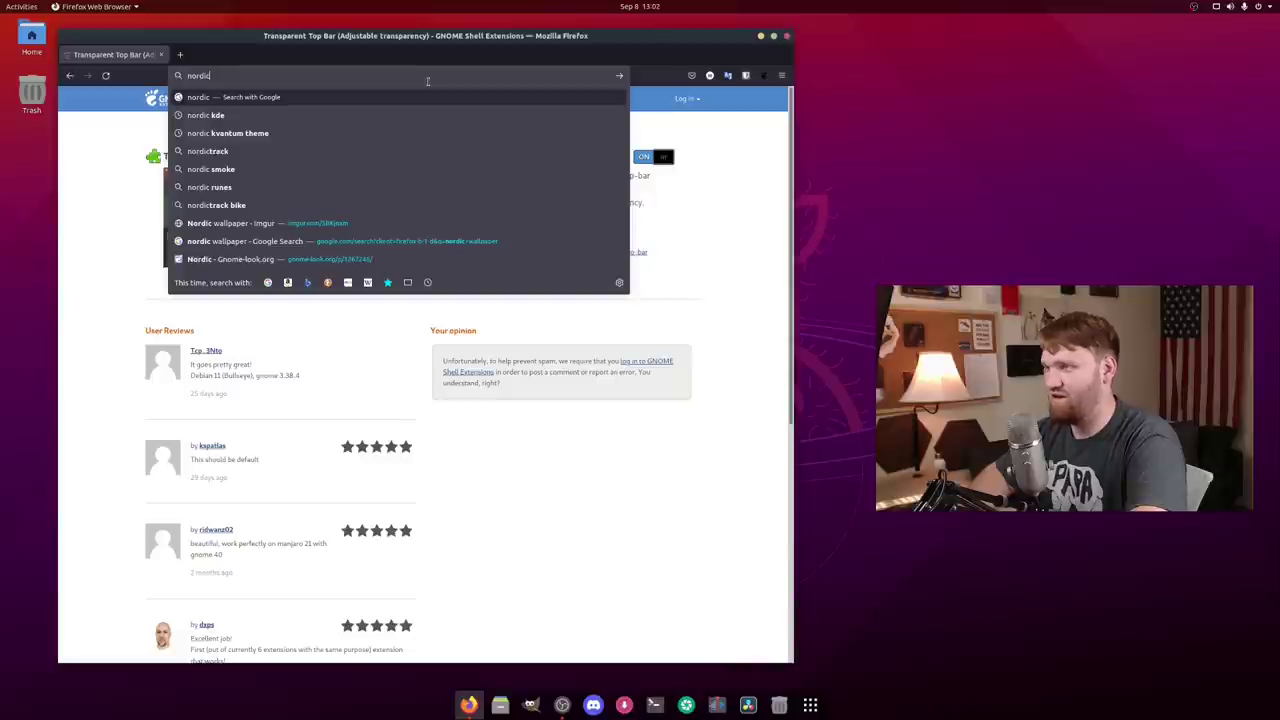
type(" wallp")
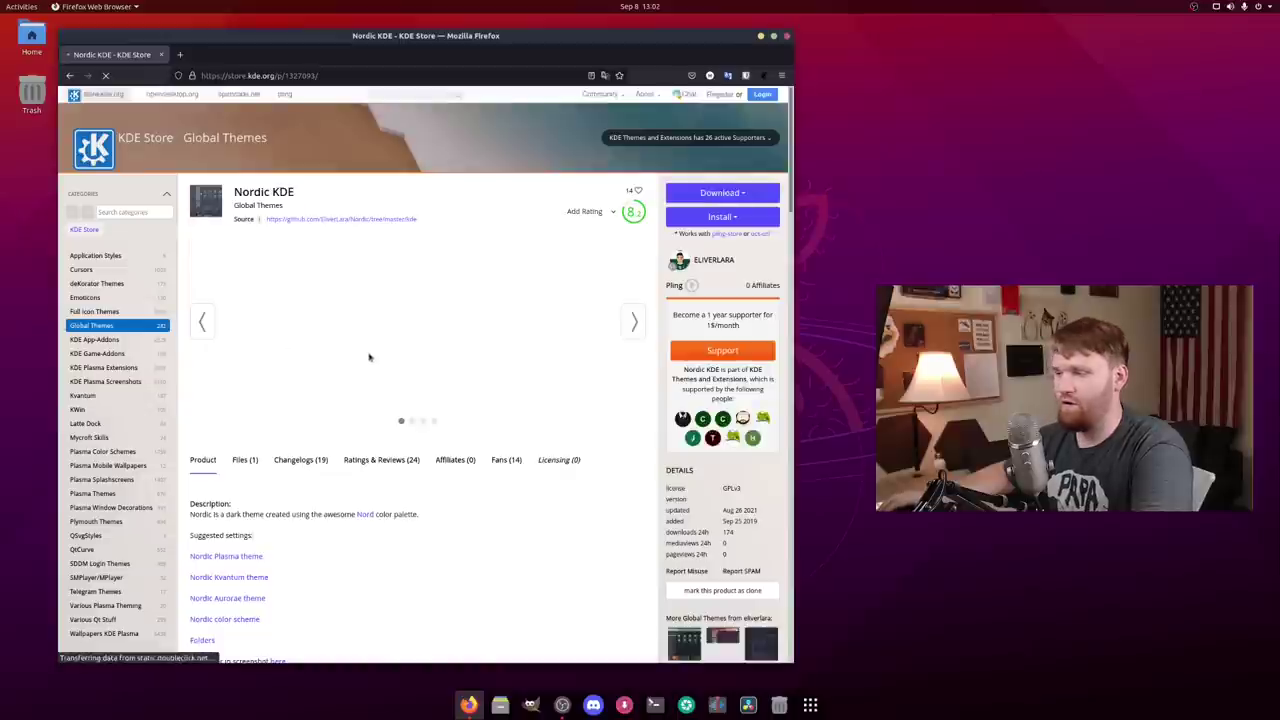
scroll(369, 357, "down", 5)
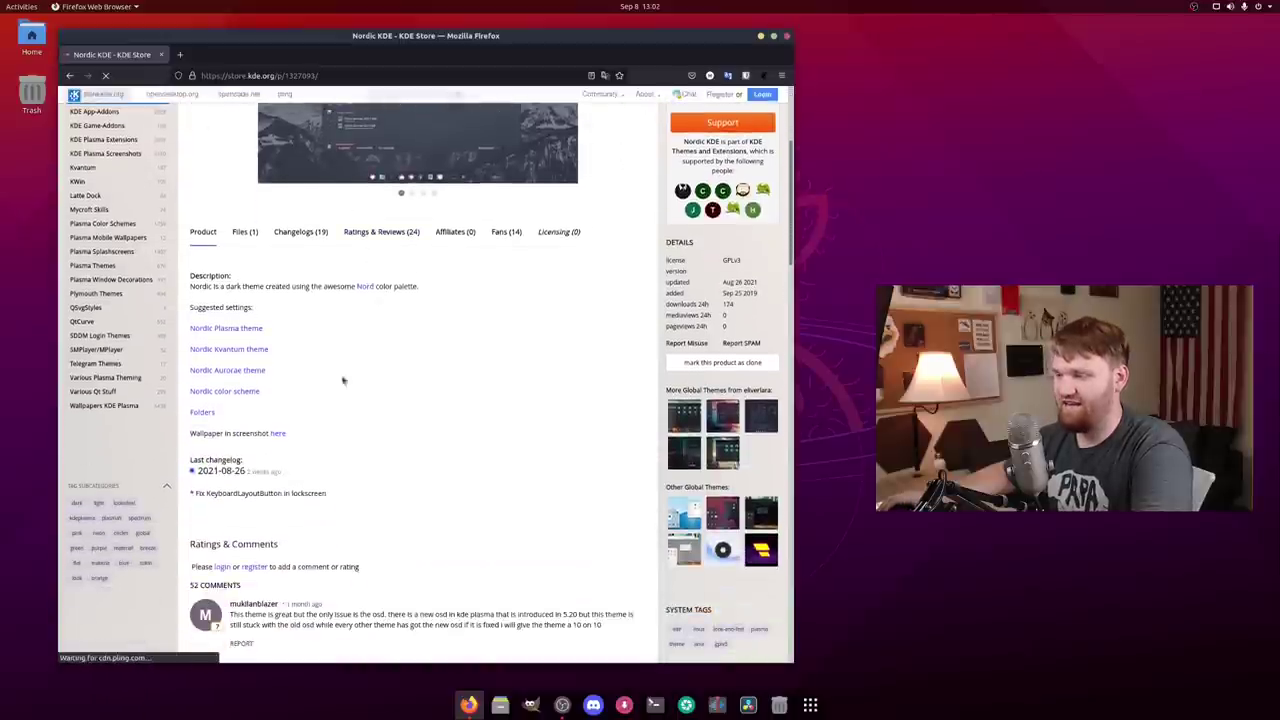
scroll(297, 397, "down", 1)
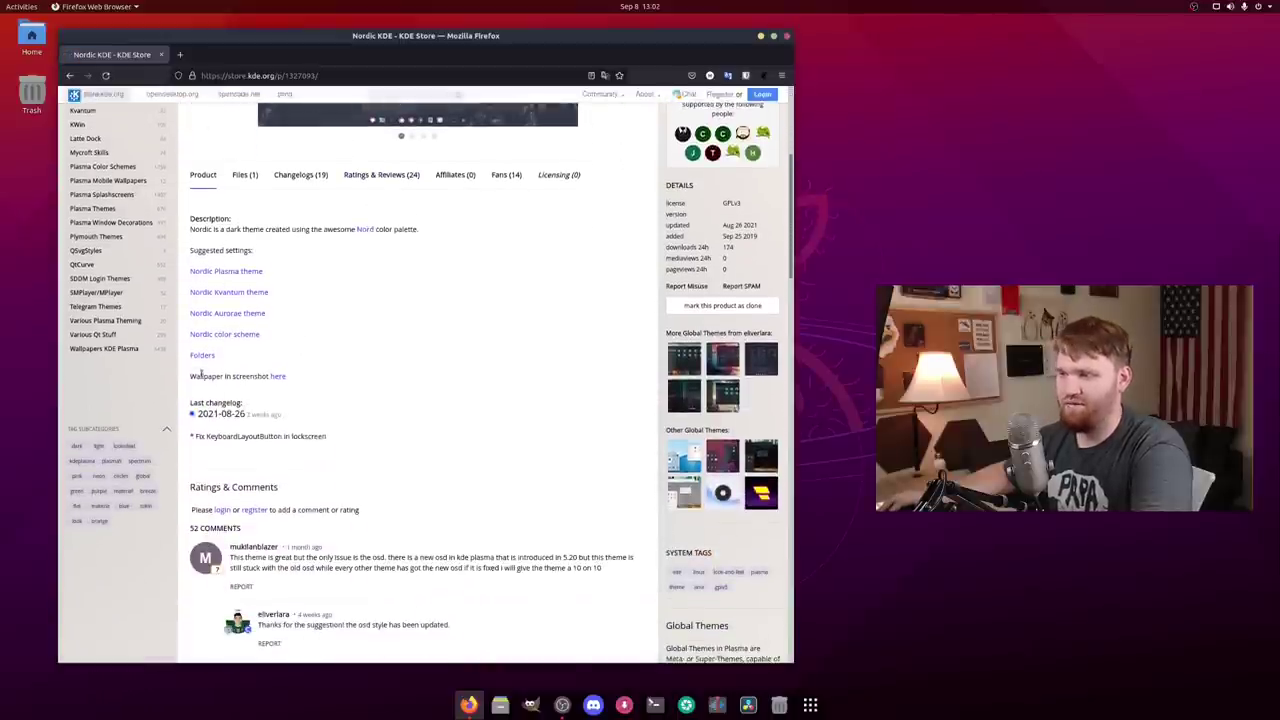
left_click(278, 377)
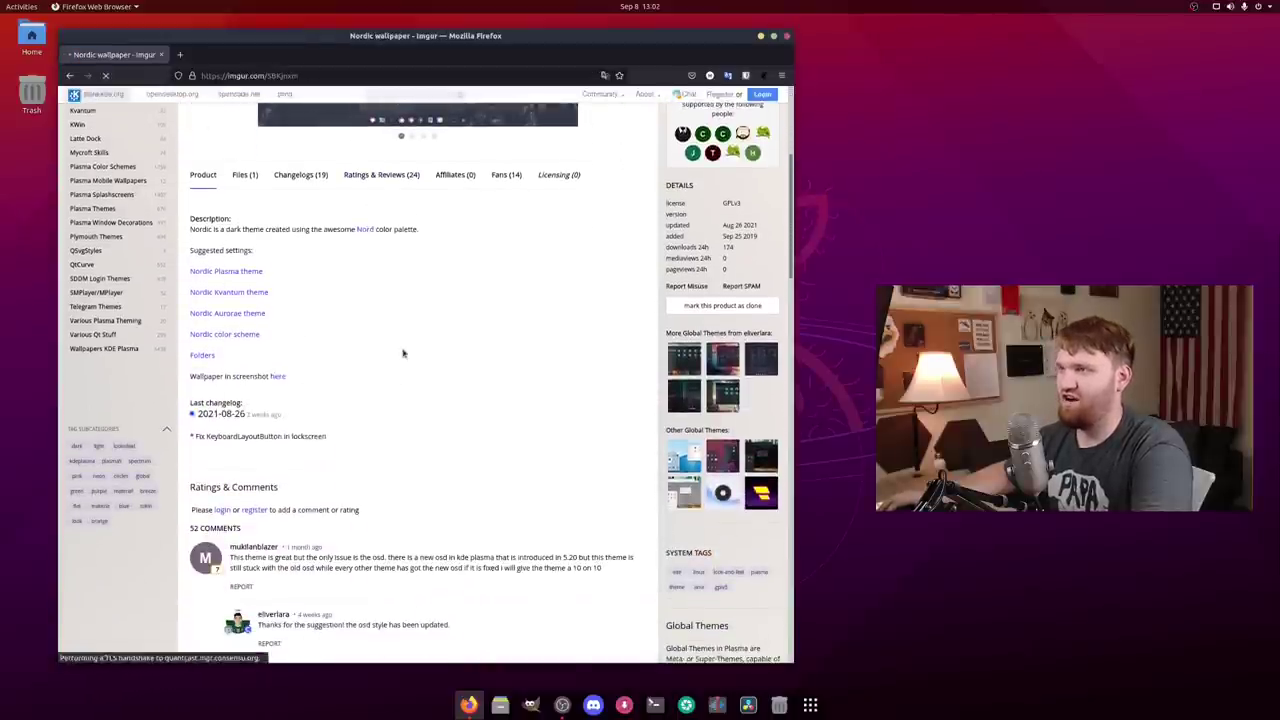
Save the Nordic wallpaper image as a JPEG in the Pictures folder and close the browser
left_click(327, 292)
right_click(371, 297)
left_click(405, 313)
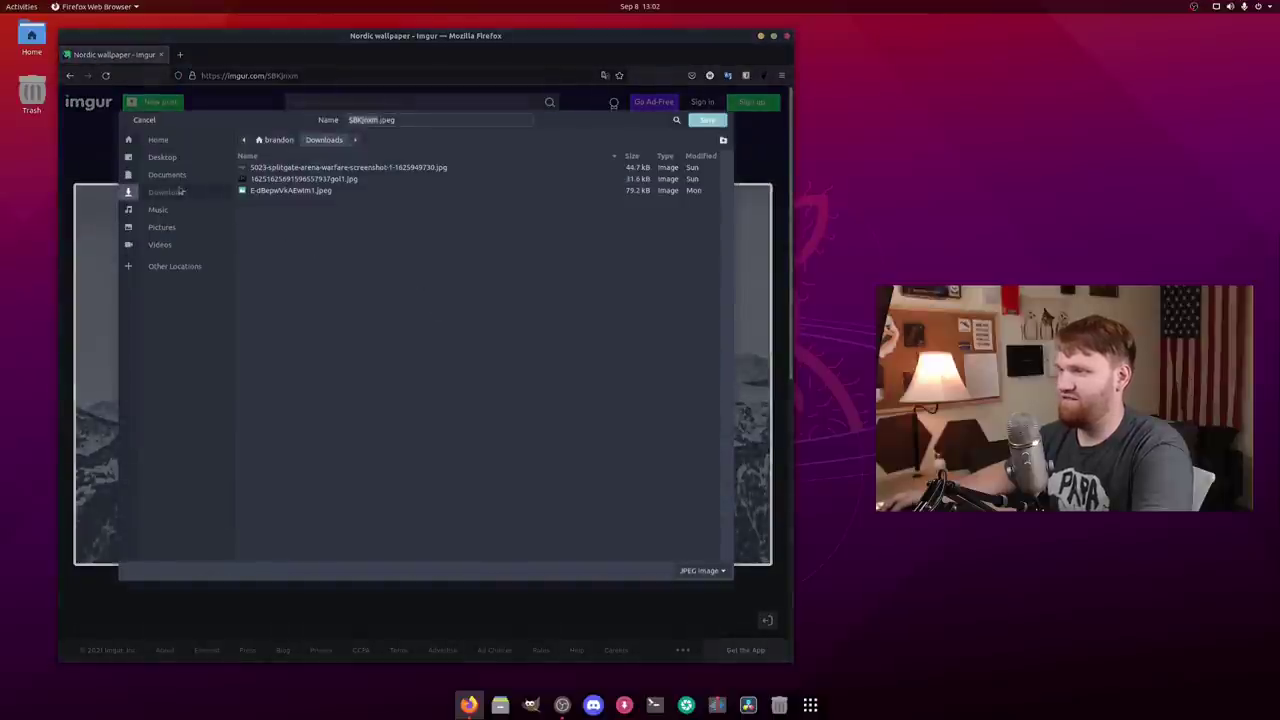
left_click(165, 227)
left_click(700, 121)
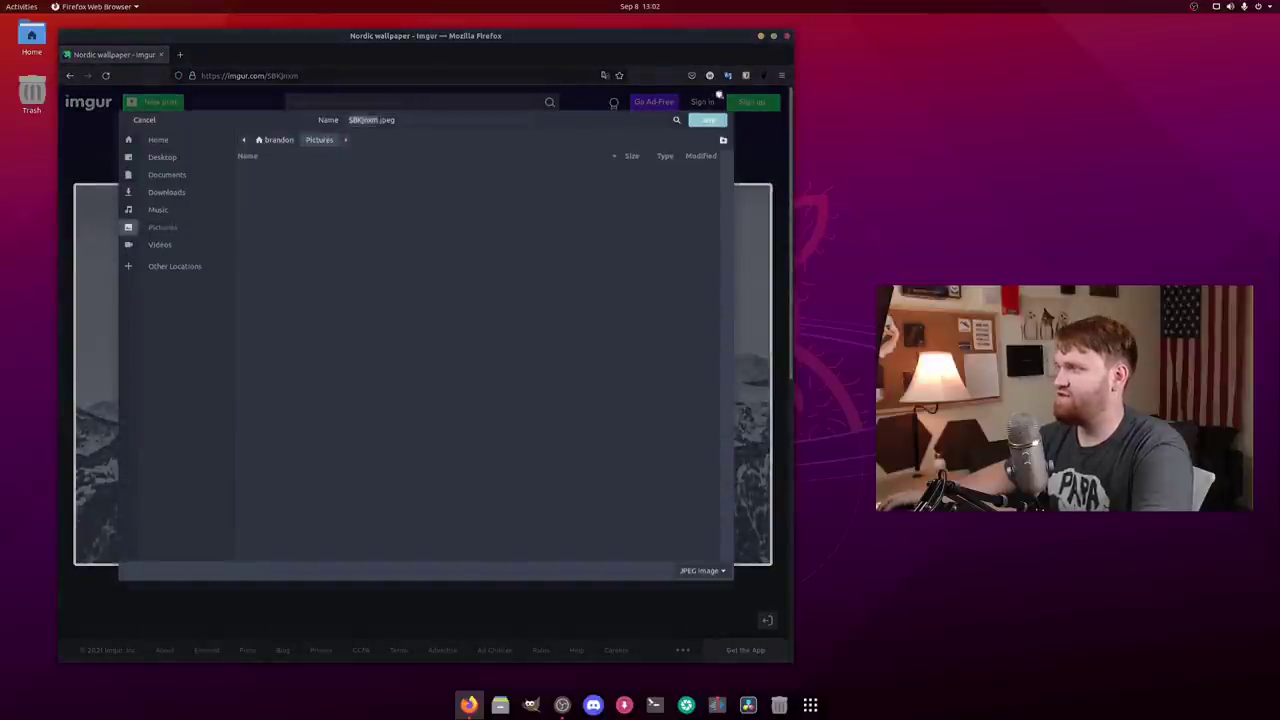
left_click(786, 37)
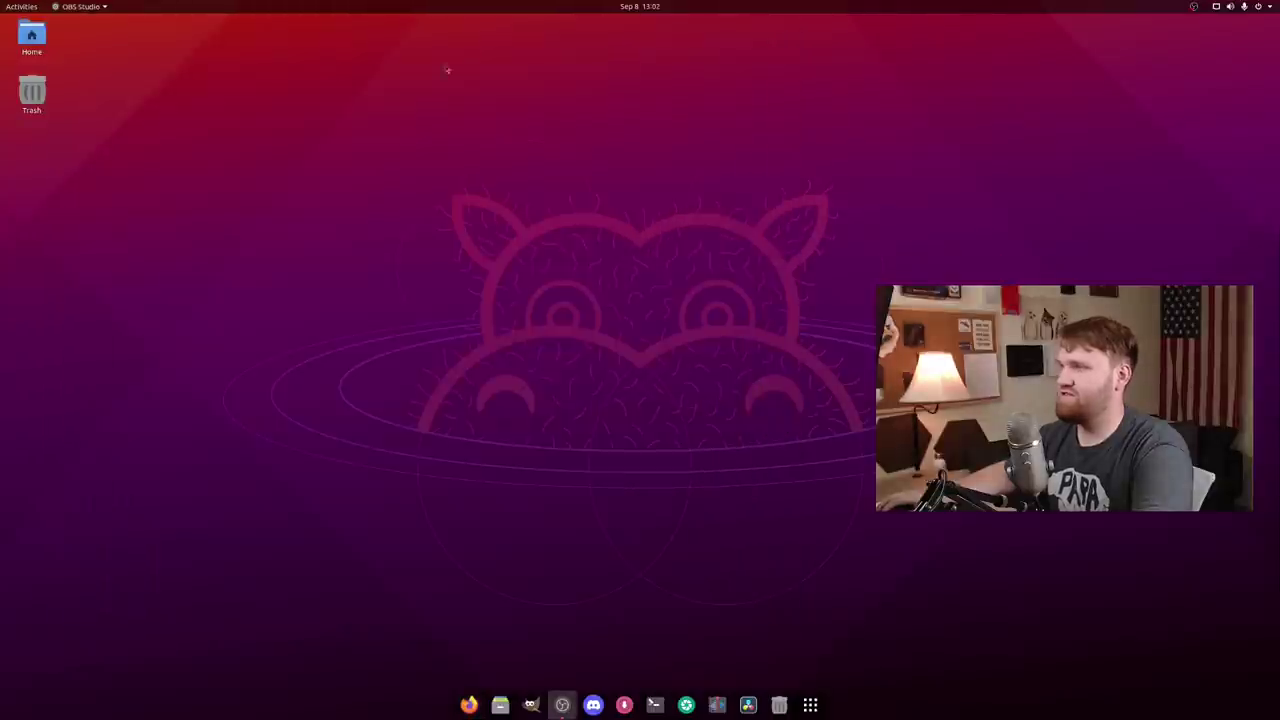
Launch Tweaks and show its appearance settings
left_click(24, 8)
type("tw")
key("Return")
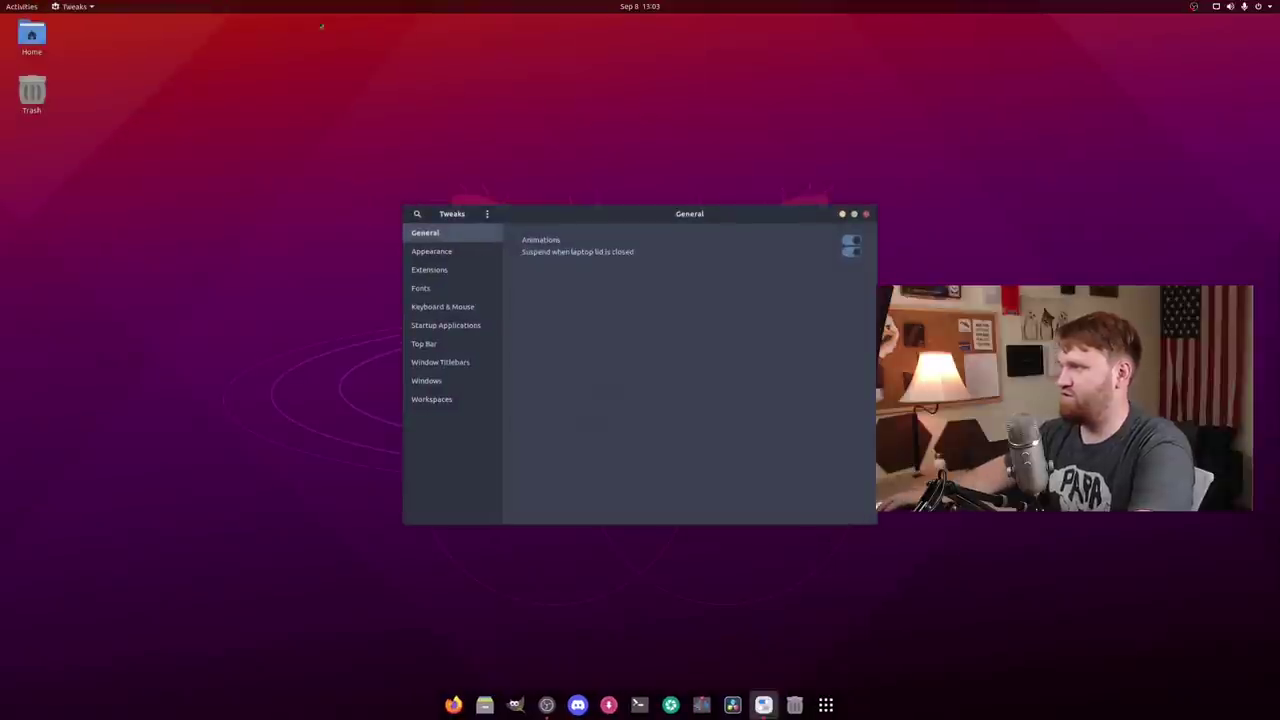
left_click(226, 177)
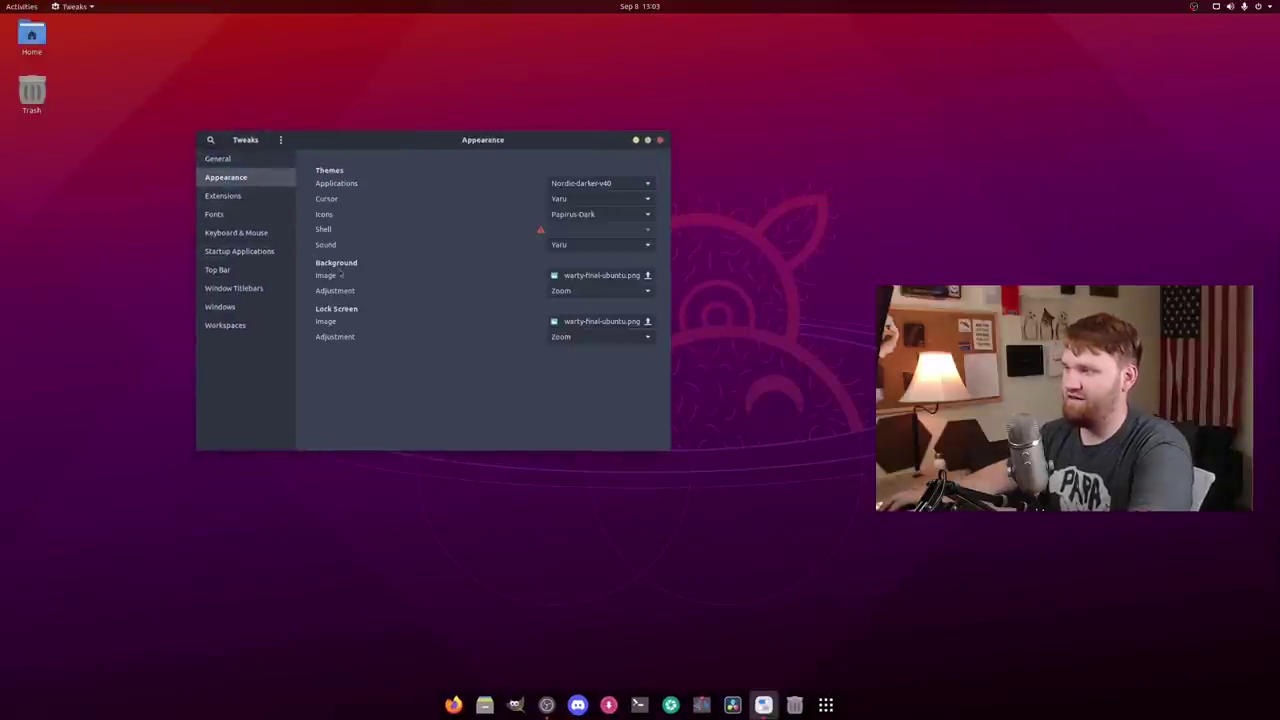
Set the desktop background image to the saved Nordic wallpaper JPEG from the Pictures folder and close Tweaks
left_click(646, 276)
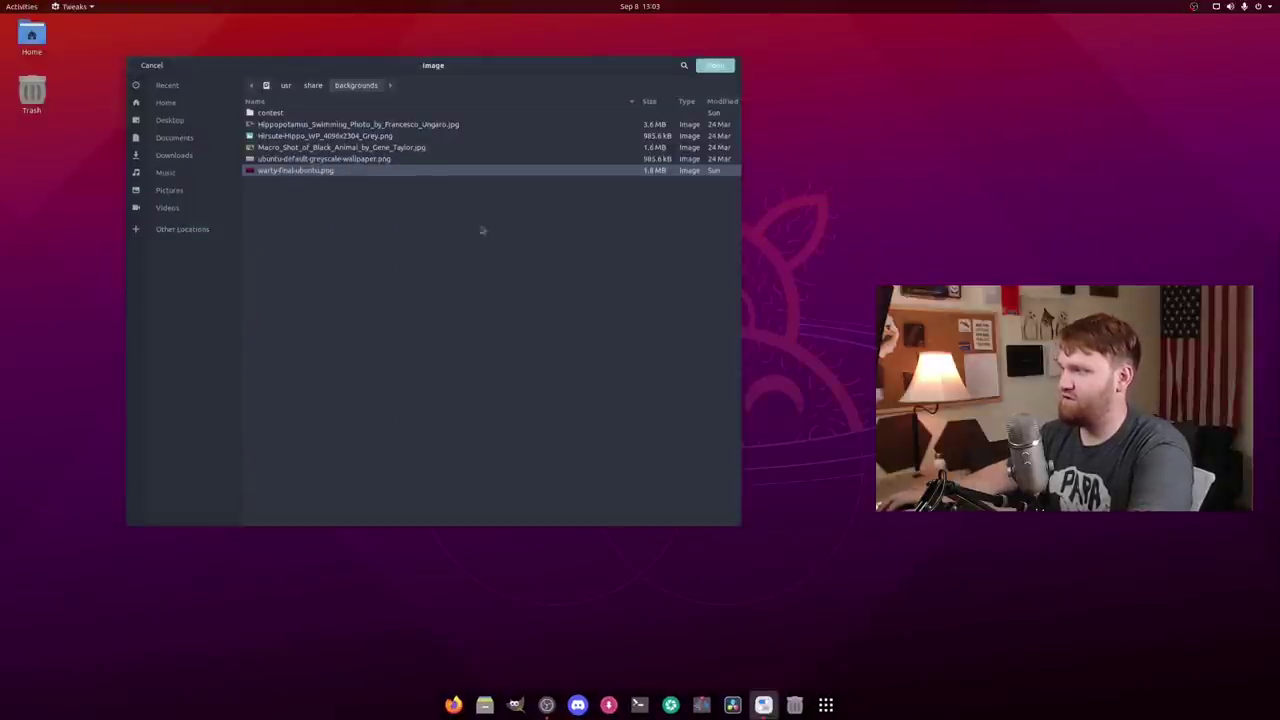
left_click(169, 190)
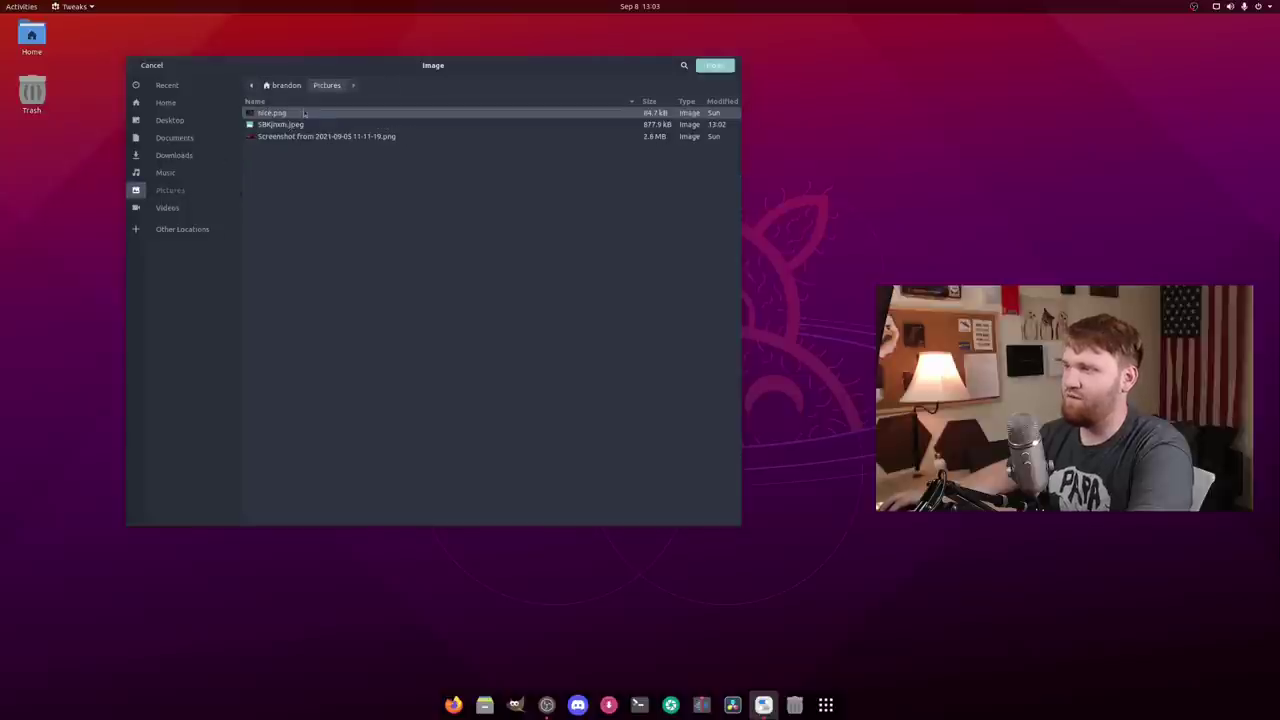
left_click(300, 123)
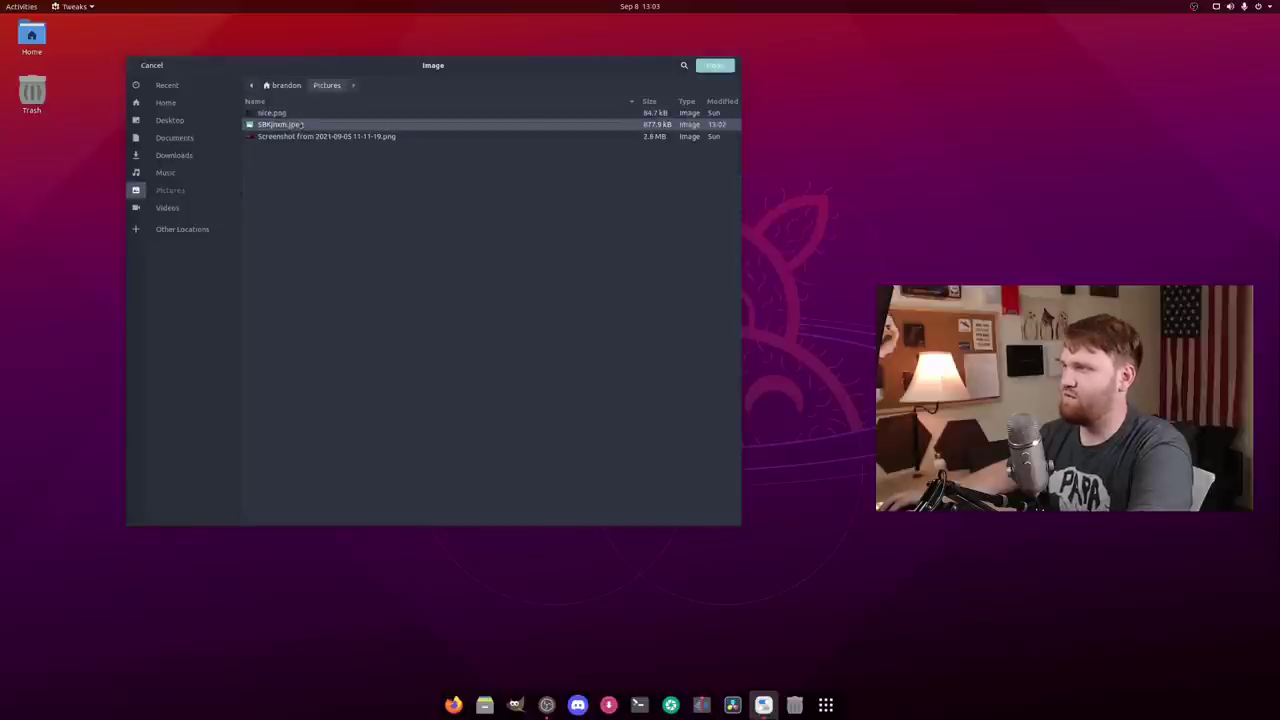
left_click(716, 66)
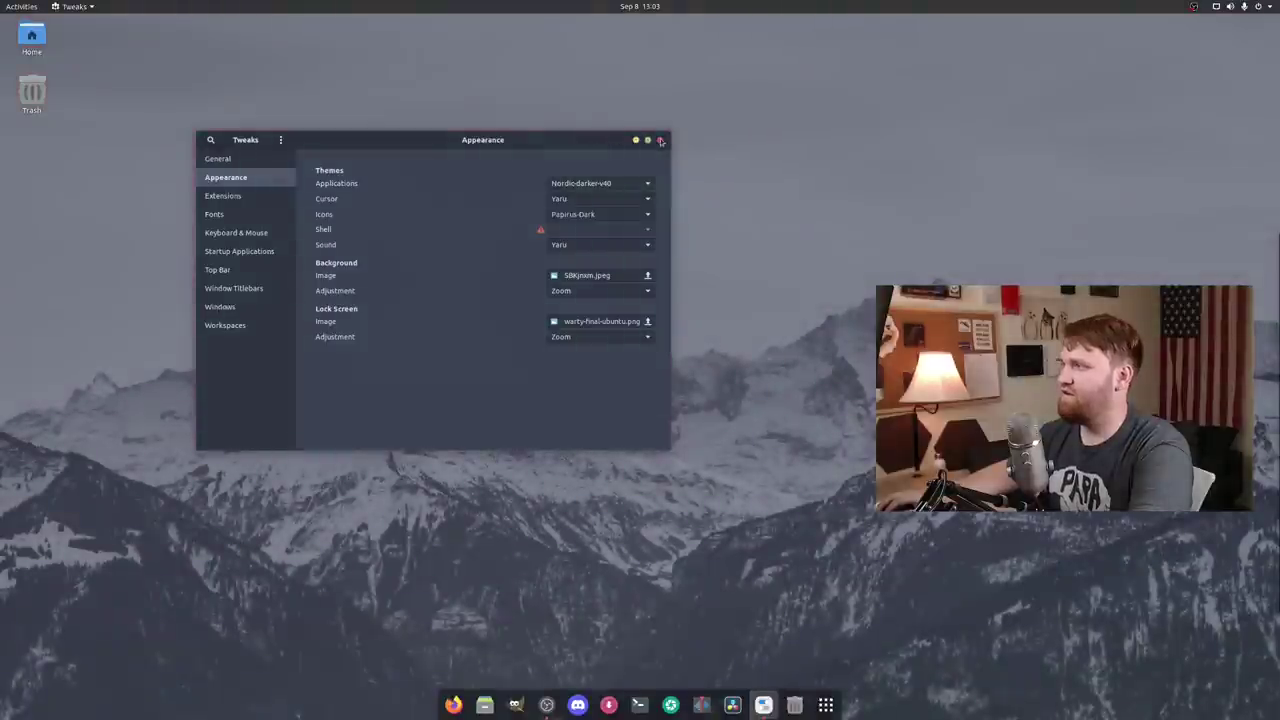
left_click(658, 139)
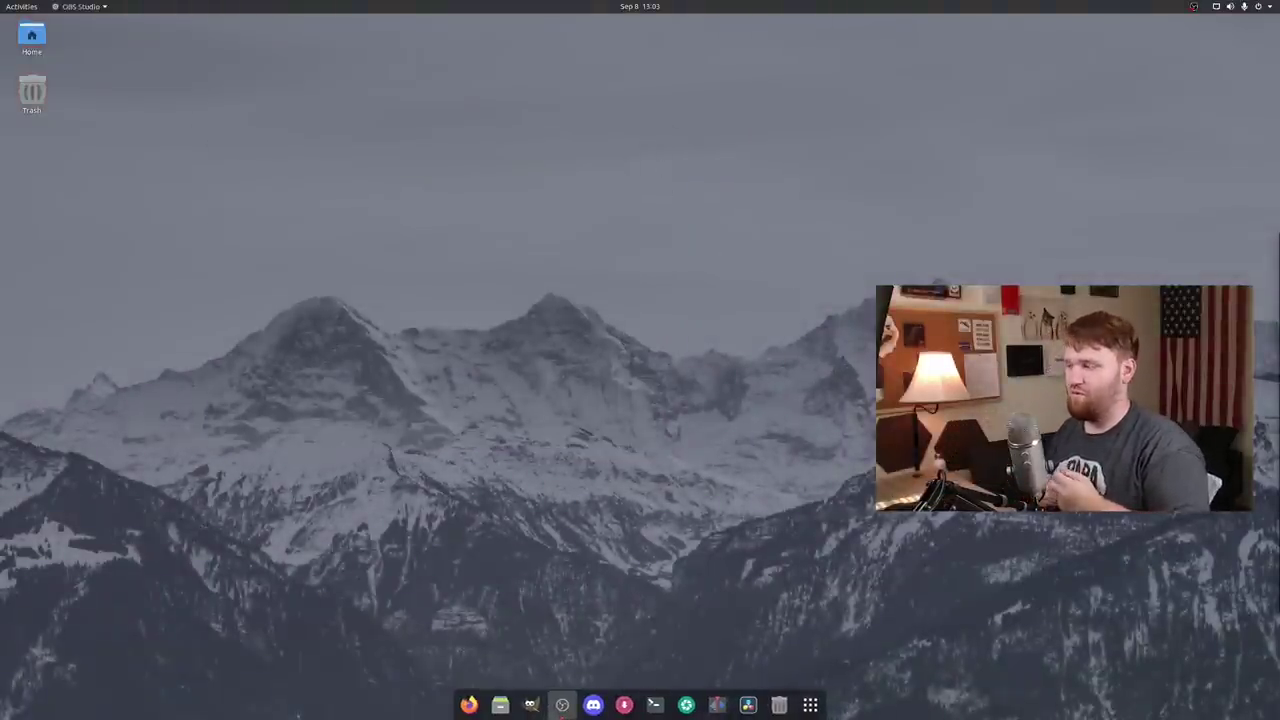
Open the file manager at the Home folder, enlarge its window to view the themed folders, and close it
key("super+f")
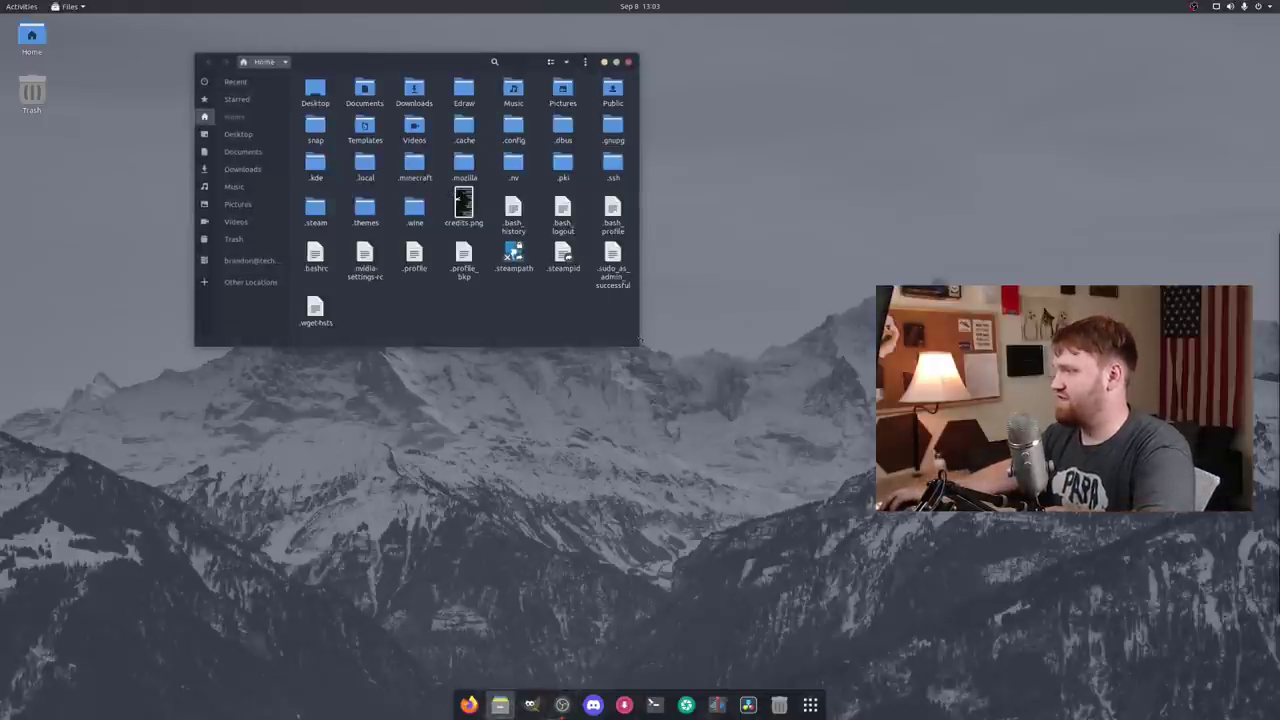
left_click_drag(636, 347, 759, 503)
left_click(748, 62)
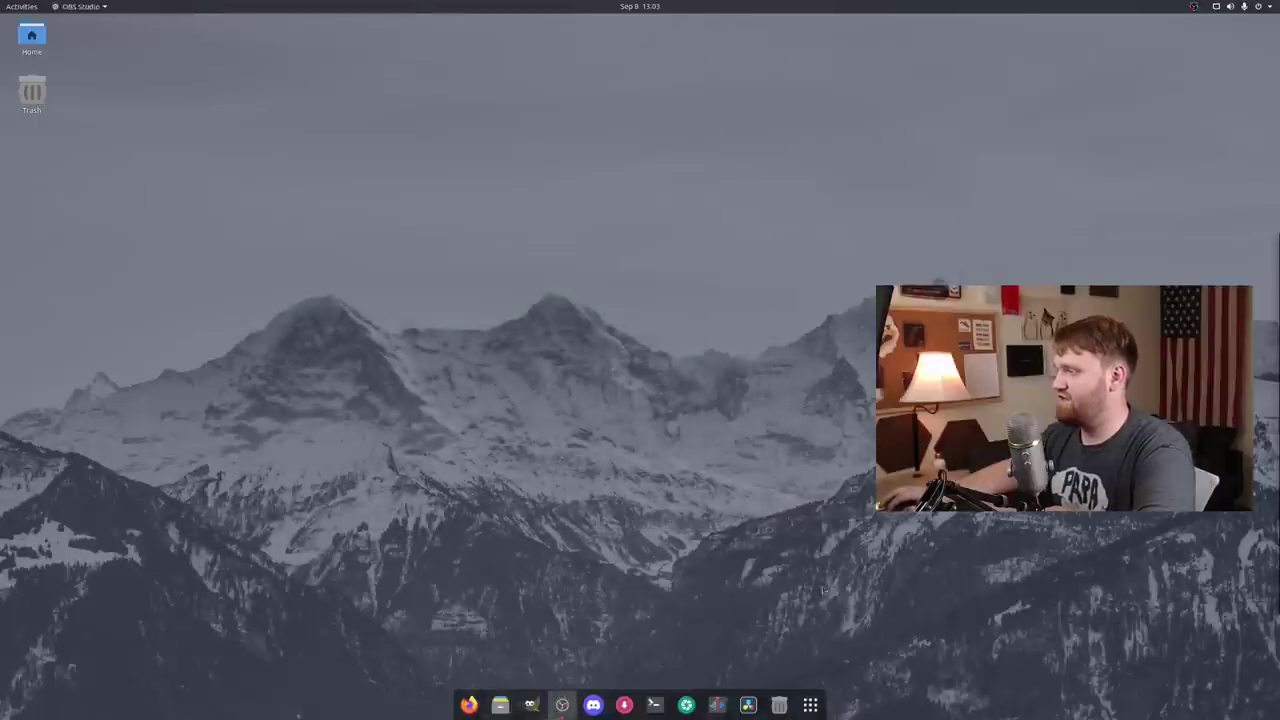
Show the full application grid, browse its themed icons, and return to the desktop
left_click(810, 705)
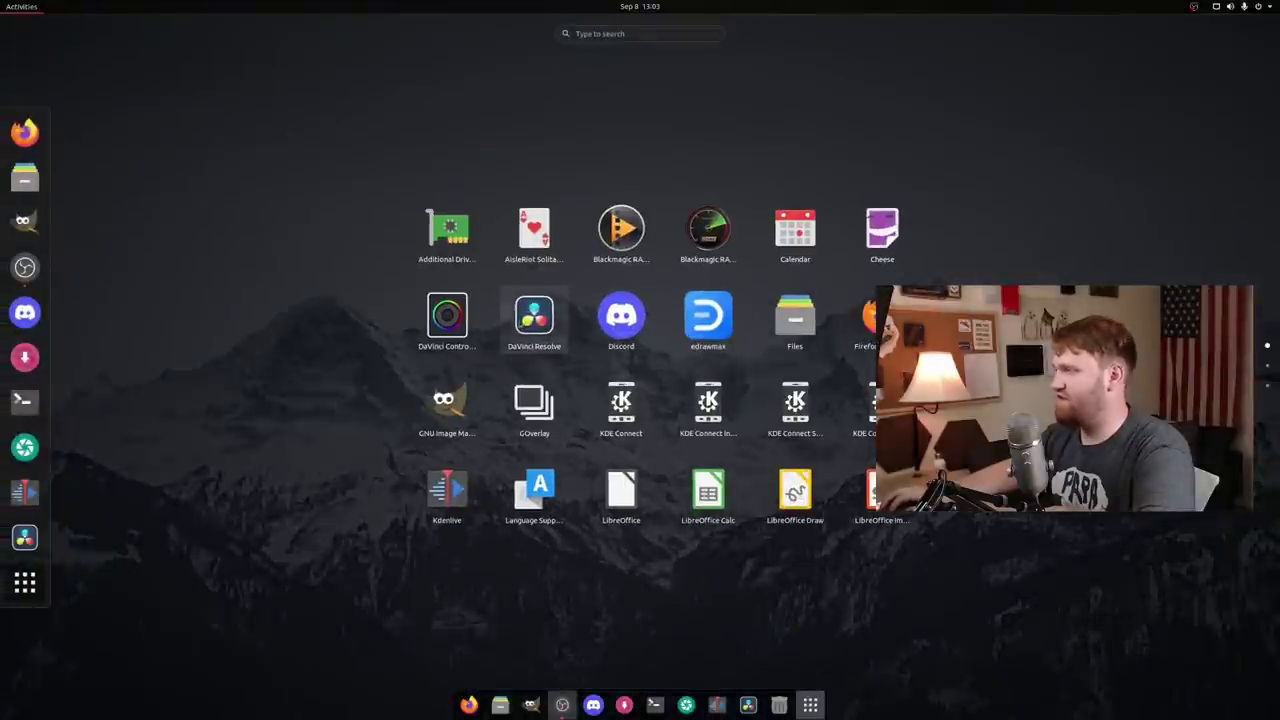
scroll(510, 432, "down", 3)
scroll(216, 366, "up", 2)
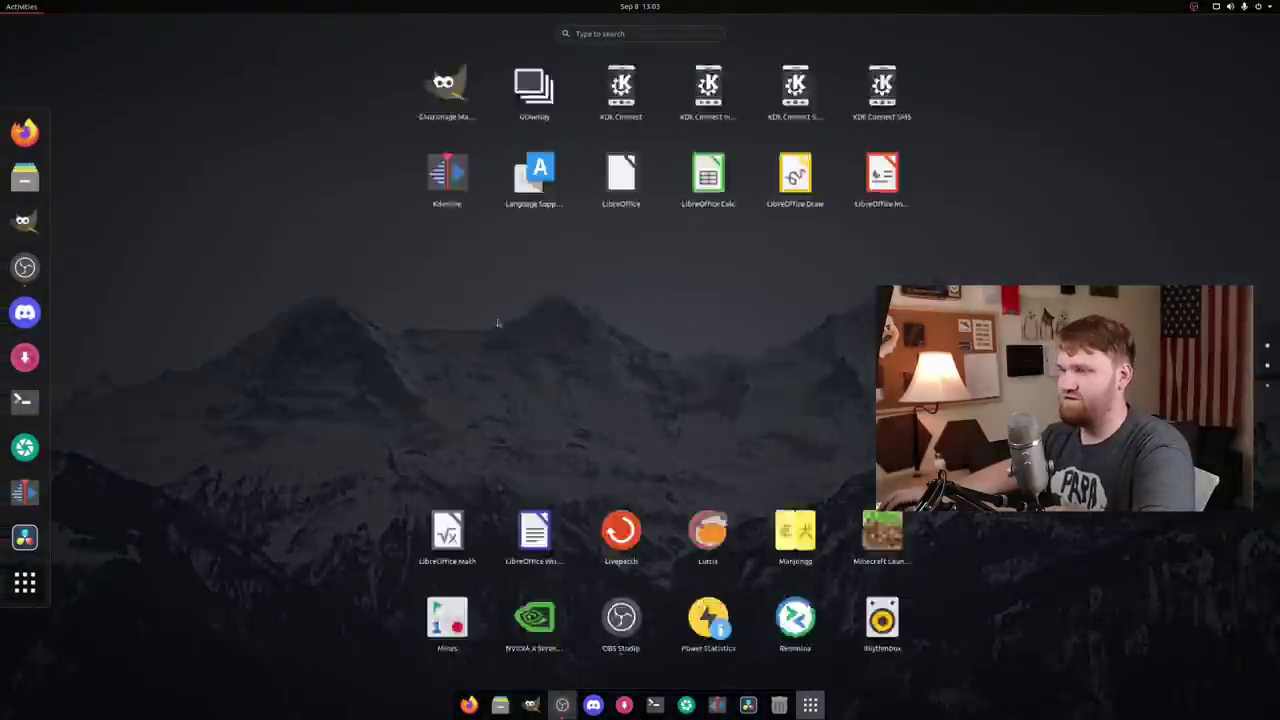
left_click(349, 406)
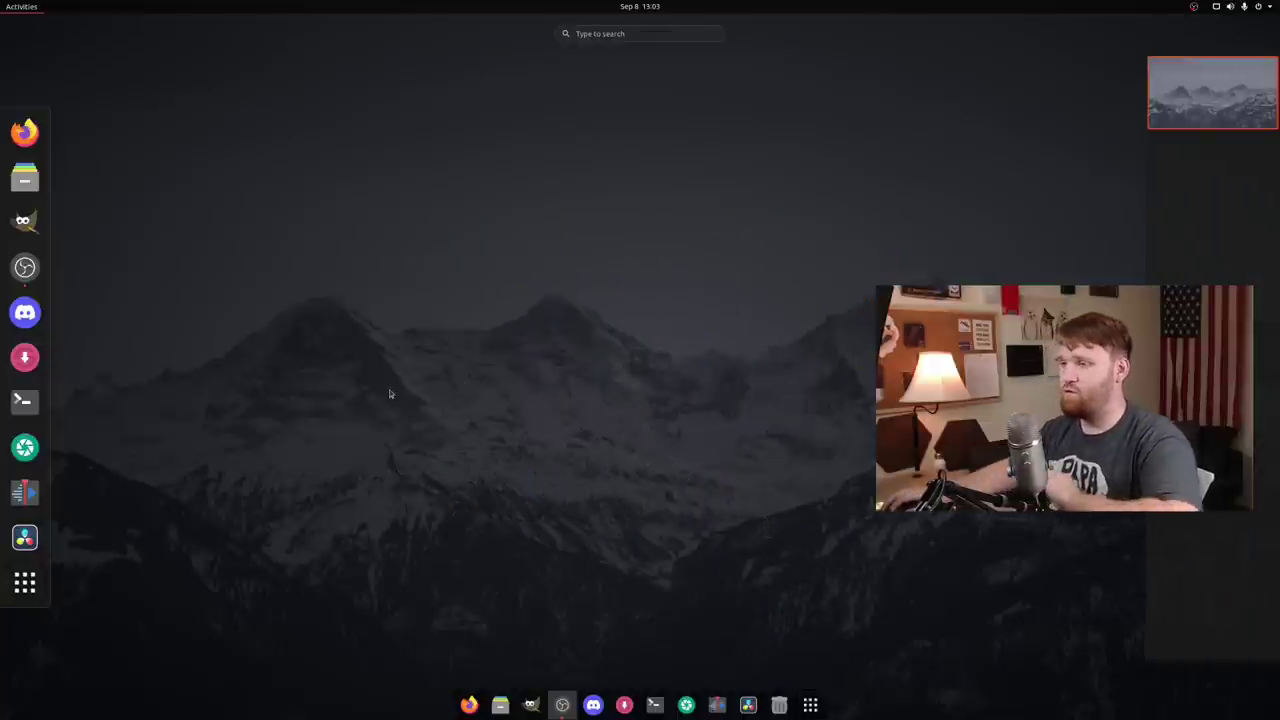
left_click(389, 389)
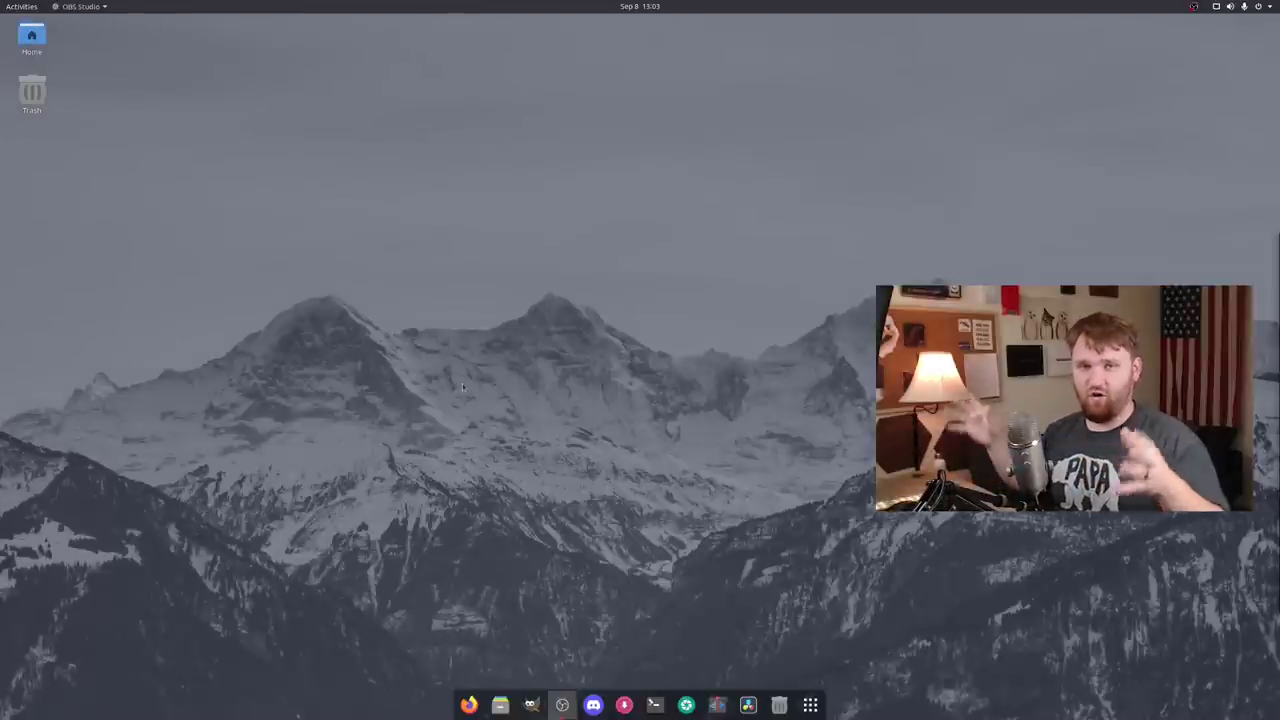